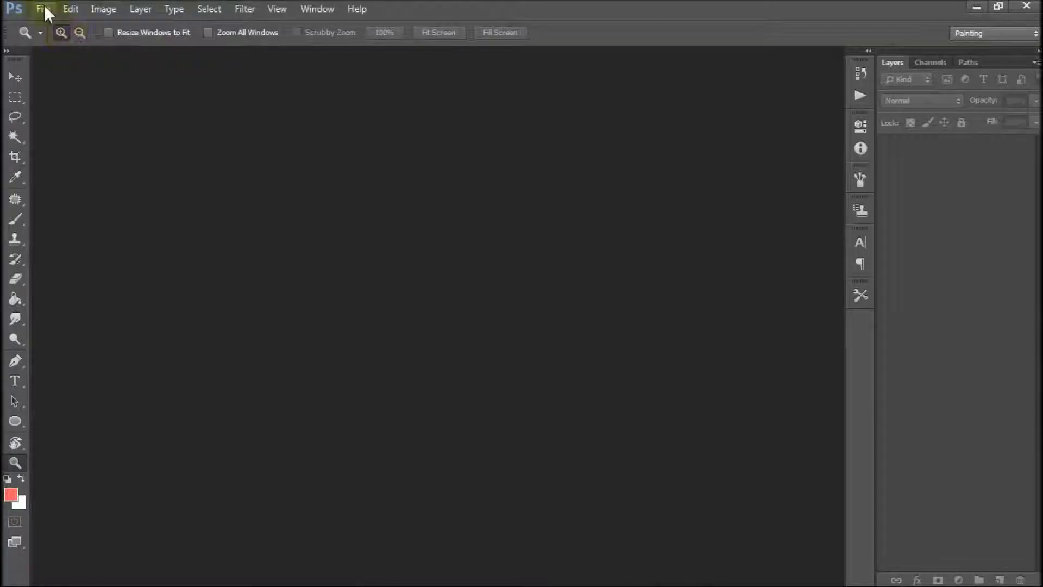
- Open the File menu in the empty Photoshop workspace
left_click(43, 8)
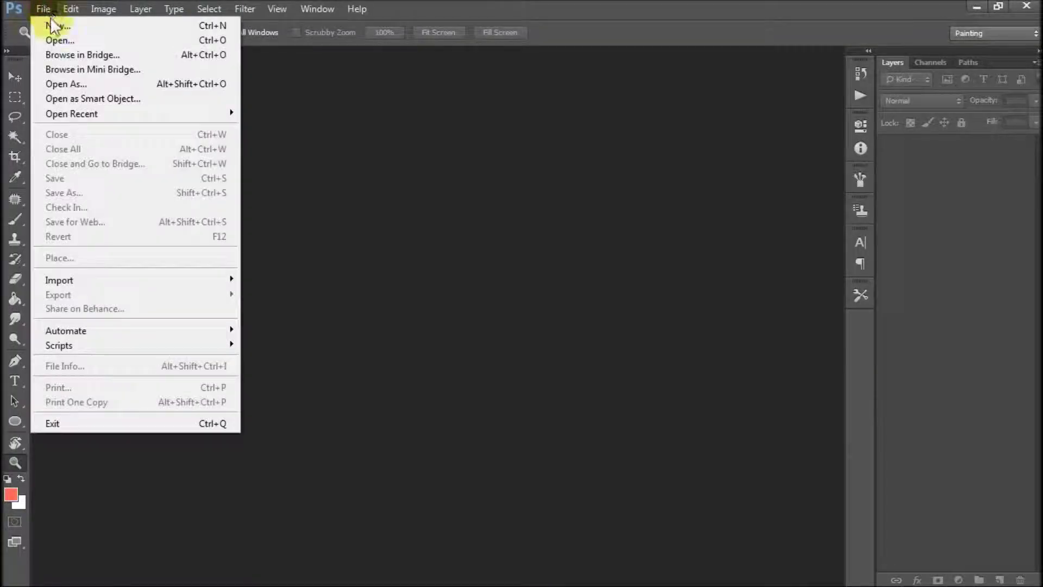
- Create an International Paper A4 document, 8.268 × 11.693 inches at 100 pixels/inch
left_click(54, 25)
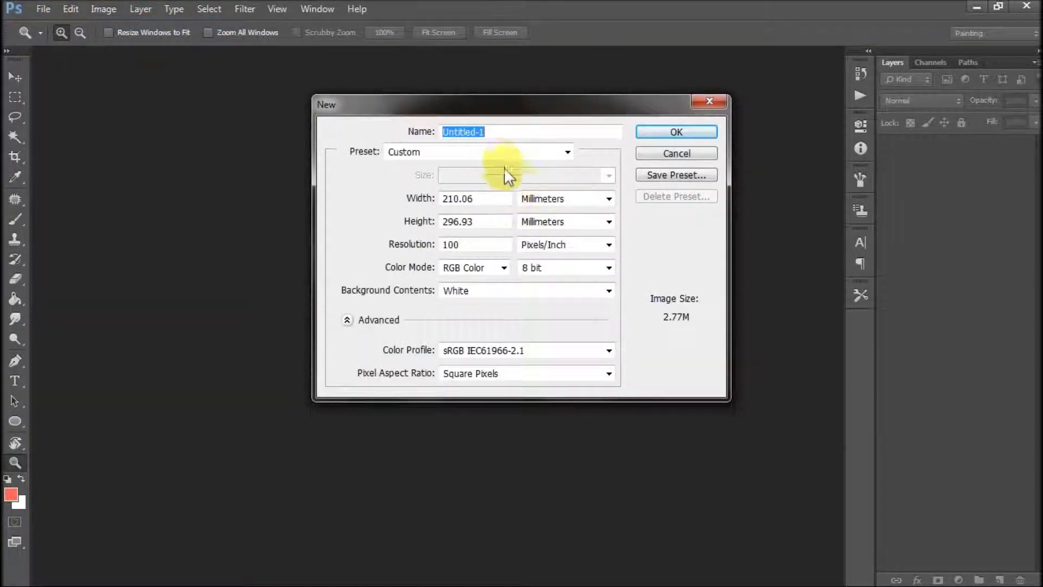
left_click(491, 152)
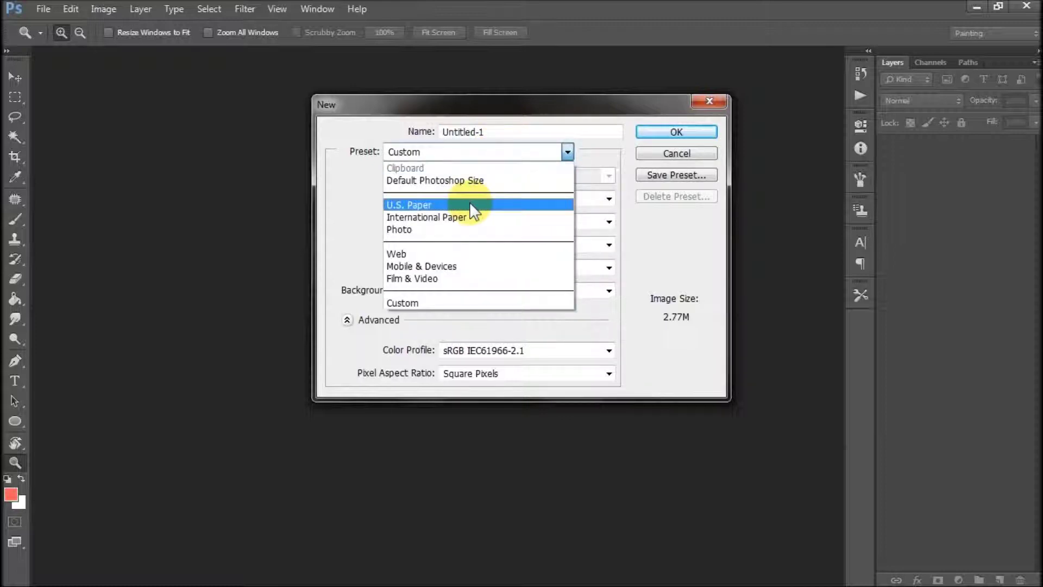
left_click(468, 217)
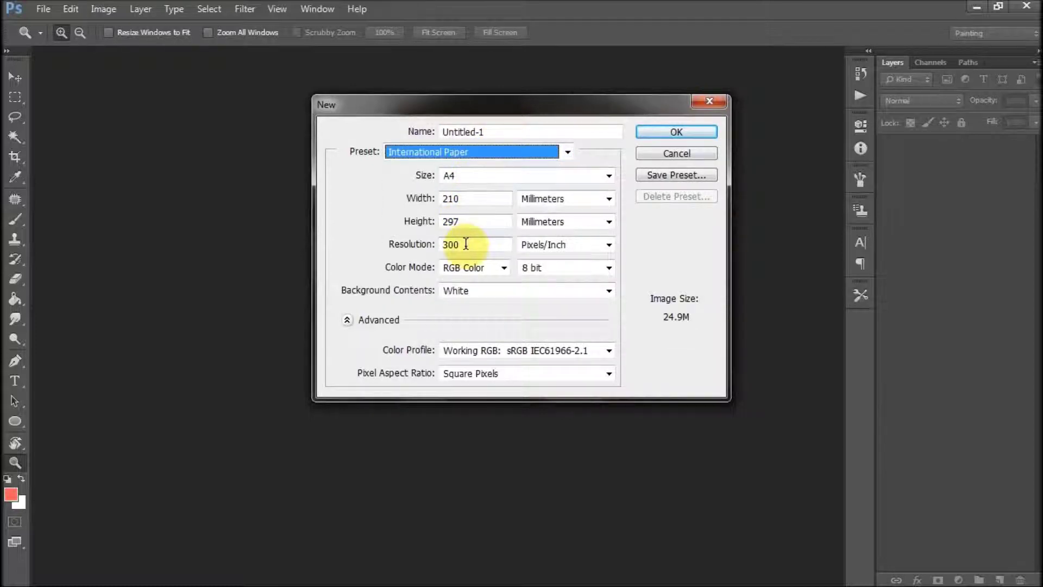
left_click(550, 221)
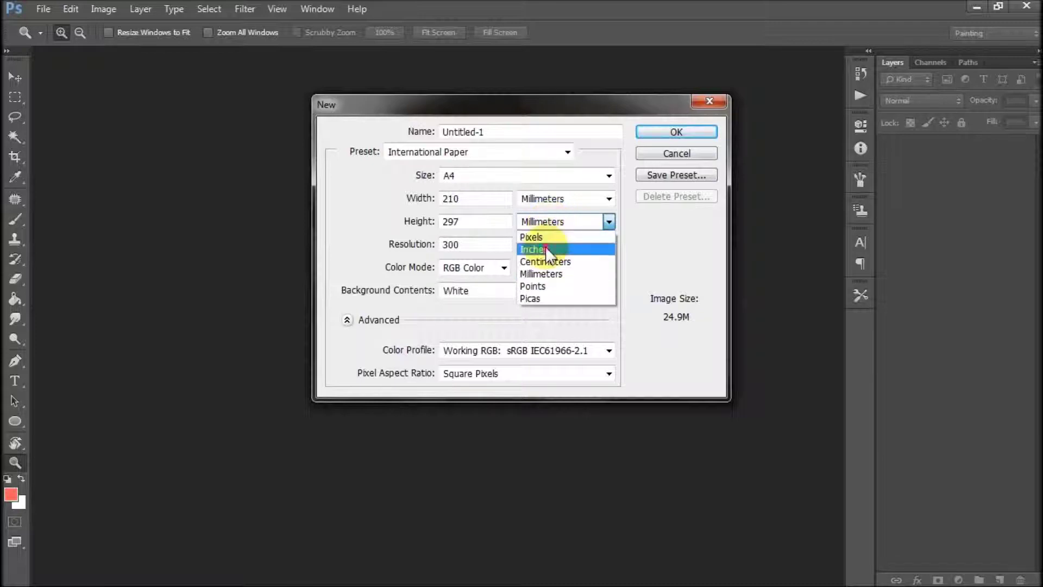
left_click(546, 245)
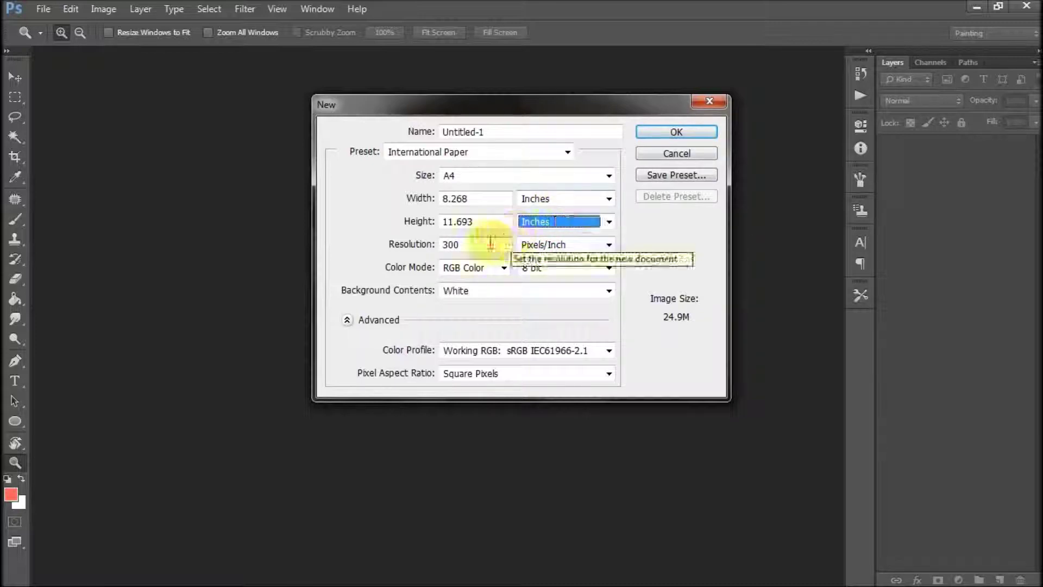
key("Tab")
type("100")
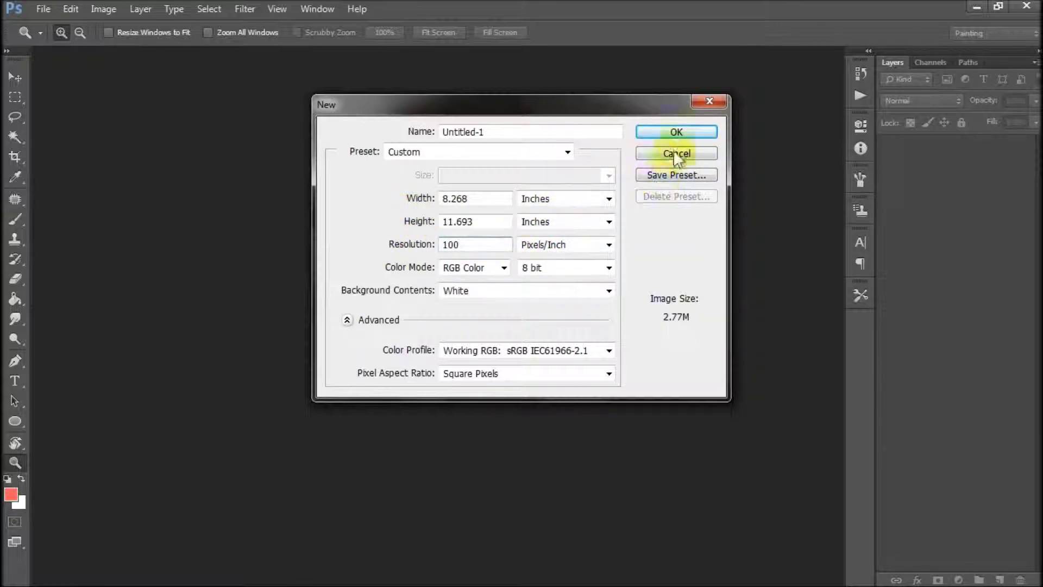
left_click(676, 133)
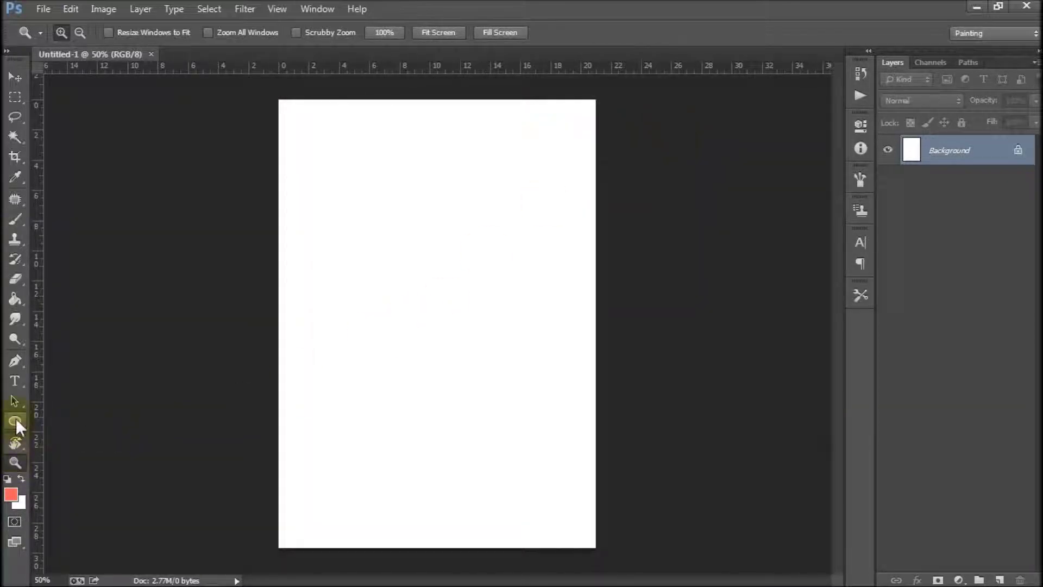
- Set the Ellipse tool's shape fill to yellow
left_click(15, 420)
left_click(137, 31)
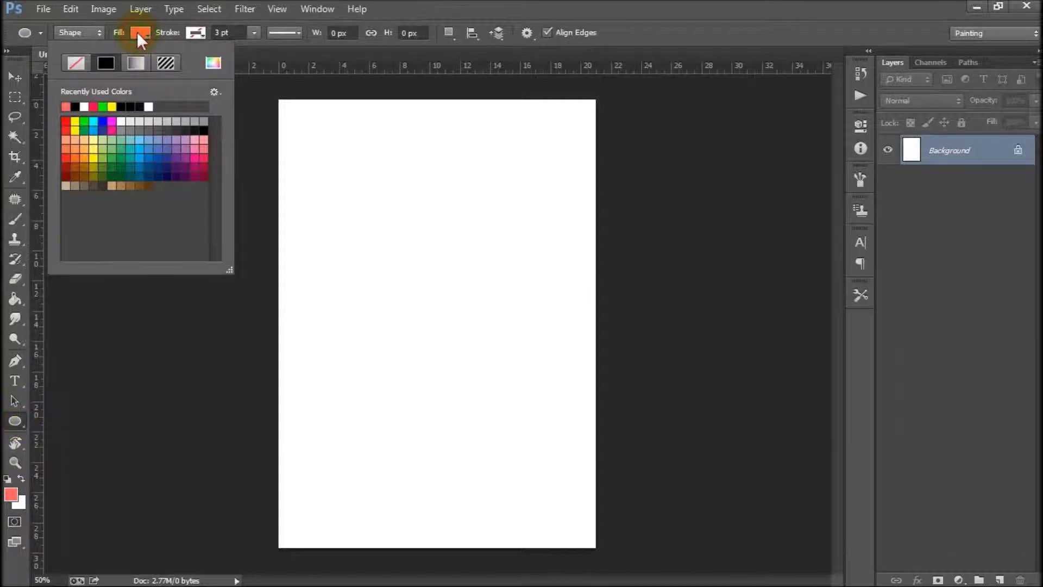
left_click(114, 104)
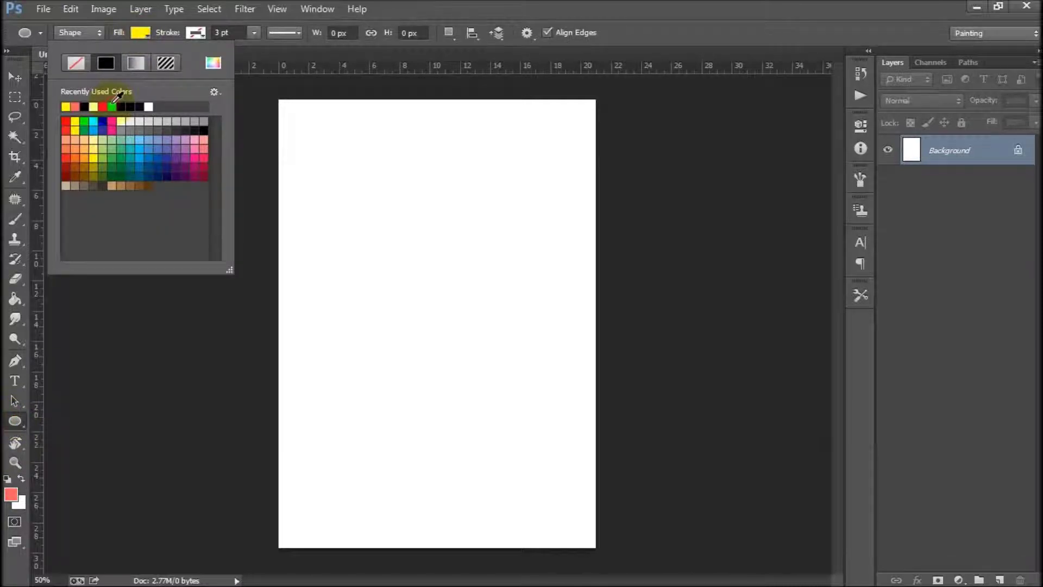
left_click(274, 92)
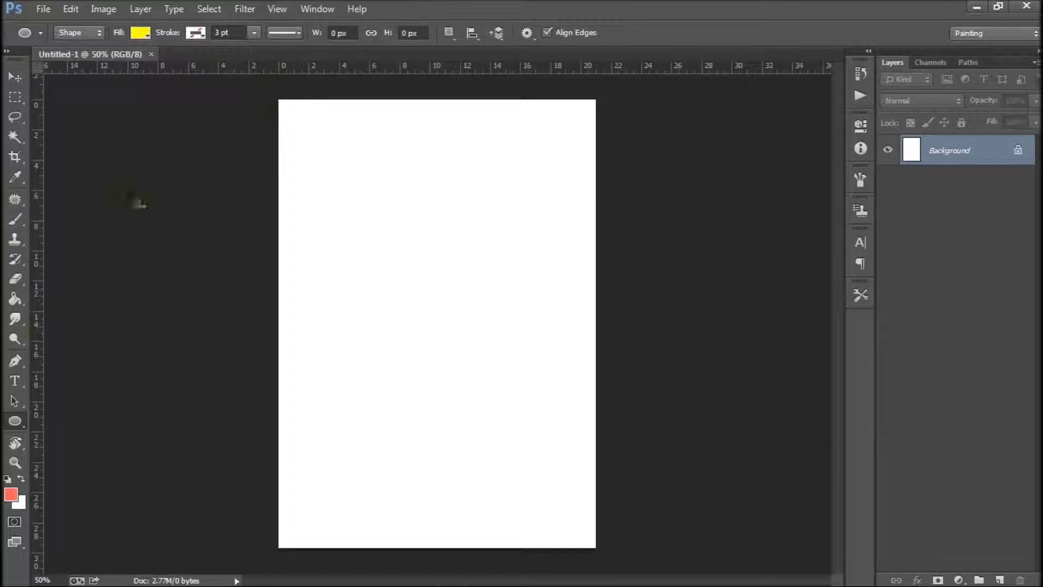
- Zoom out and draw a wide 1142 × 786 px yellow ellipse over the page top
left_click(16, 463)
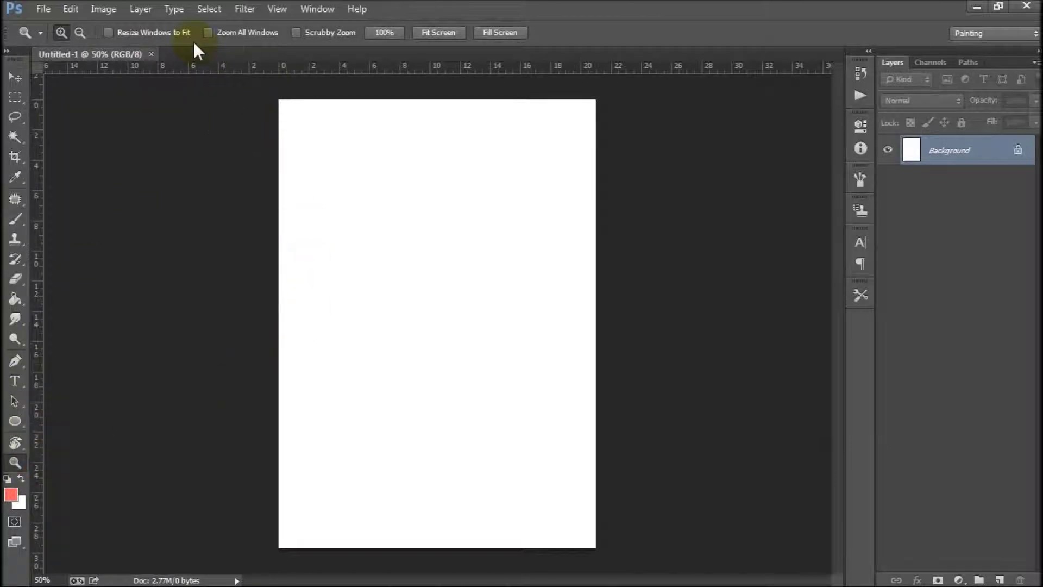
left_click(80, 31)
left_click(440, 280)
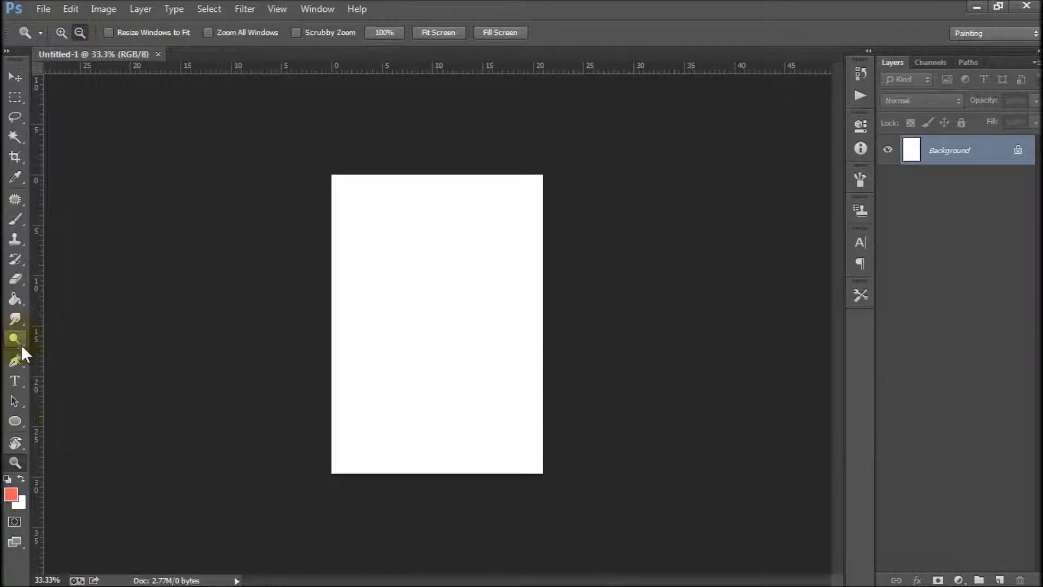
left_click(21, 422)
left_click_drag(289, 100, 578, 300)
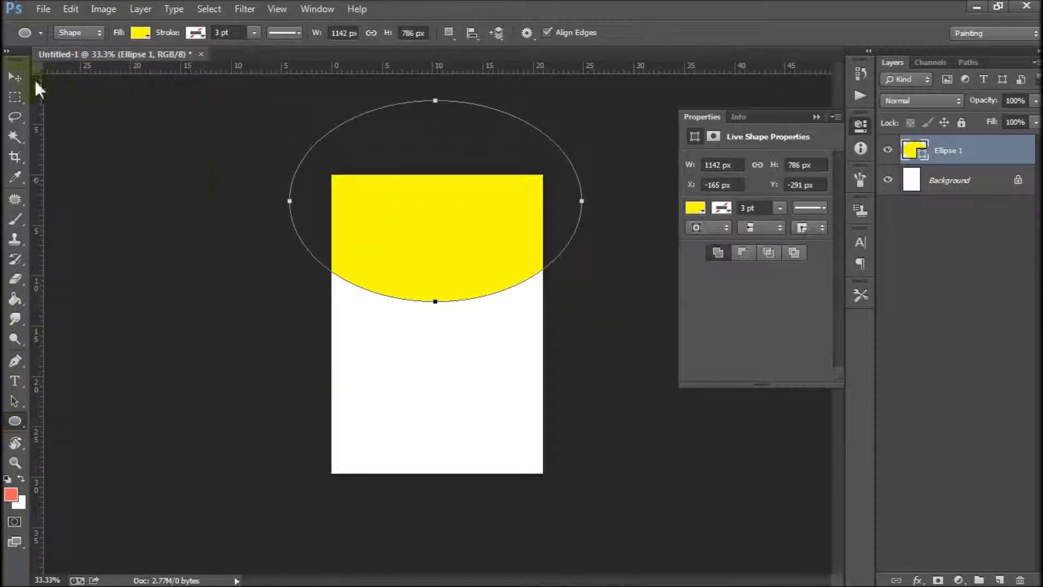
left_click(15, 77)
left_click(817, 117)
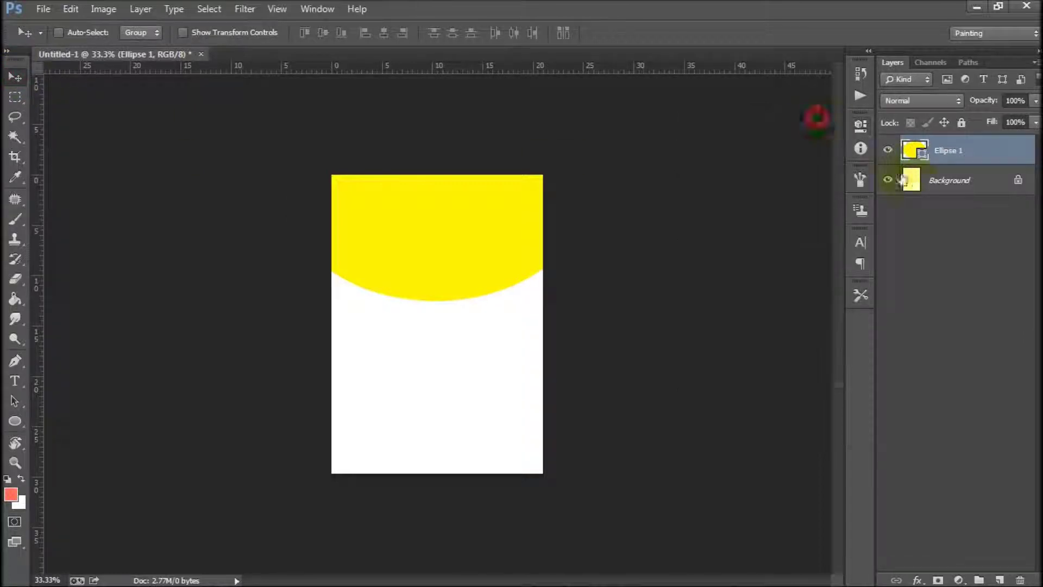
- Duplicate Ellipse 1 and move the copy down to the page bottom
right_click(953, 155)
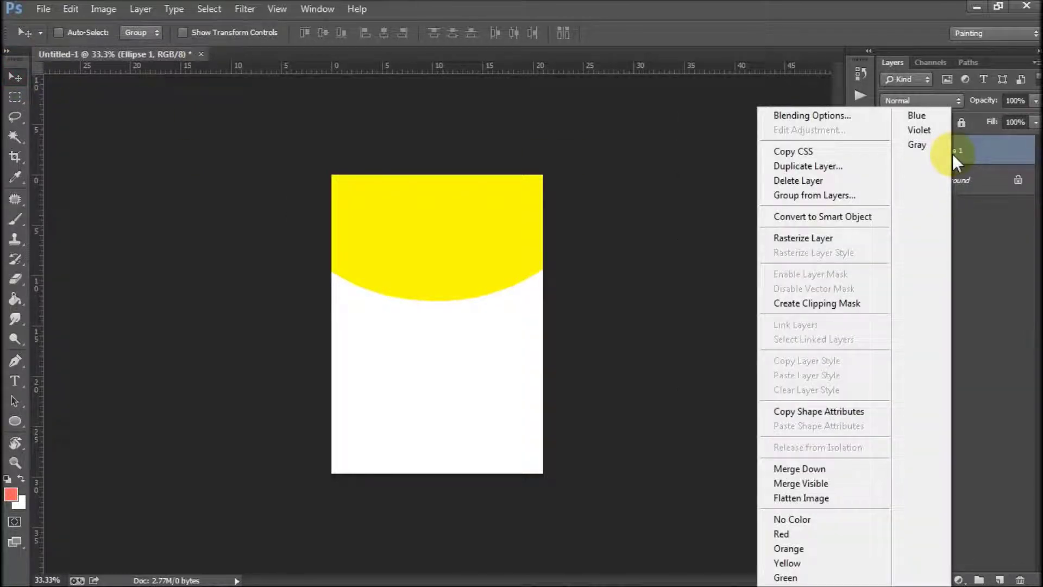
left_click(879, 165)
left_click(659, 169)
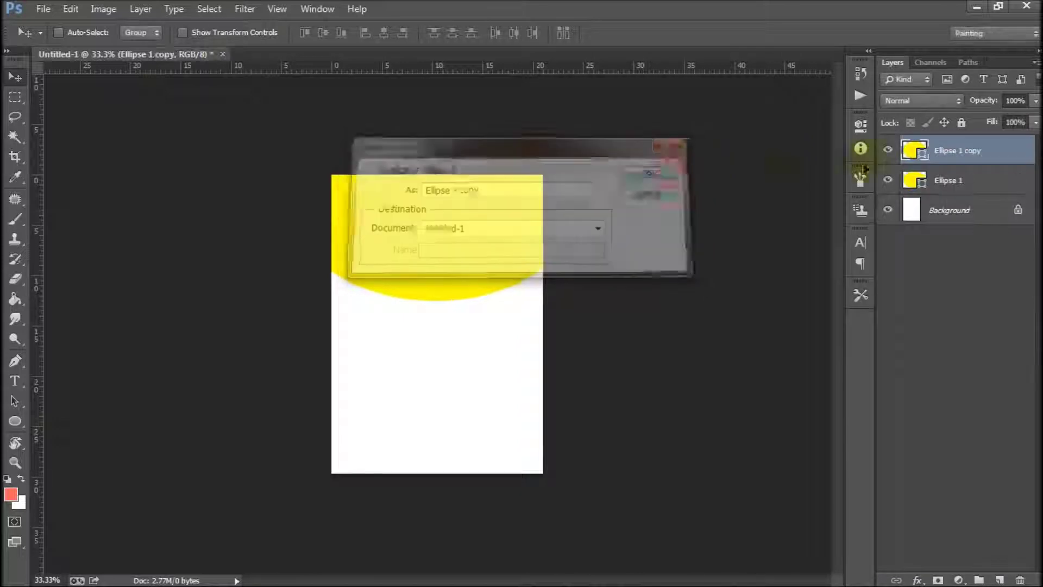
left_click_drag(460, 246, 474, 451)
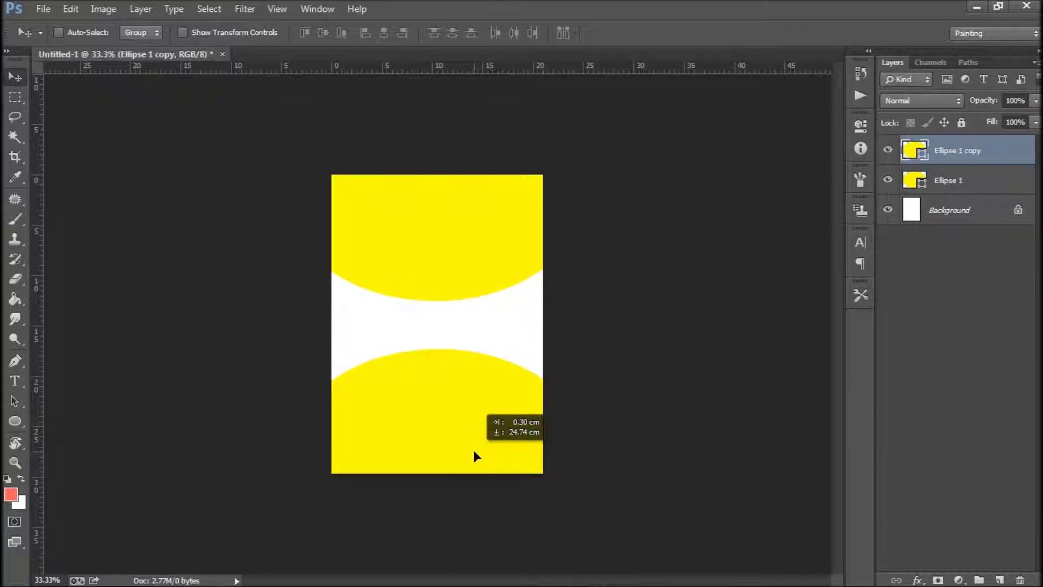
left_click_drag(473, 450, 474, 450)
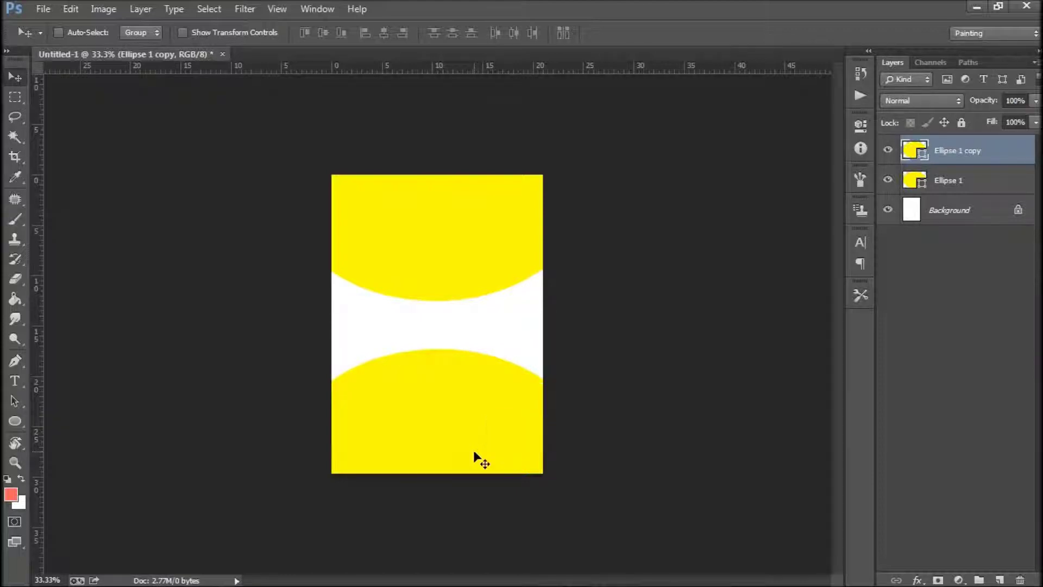
left_click(941, 185)
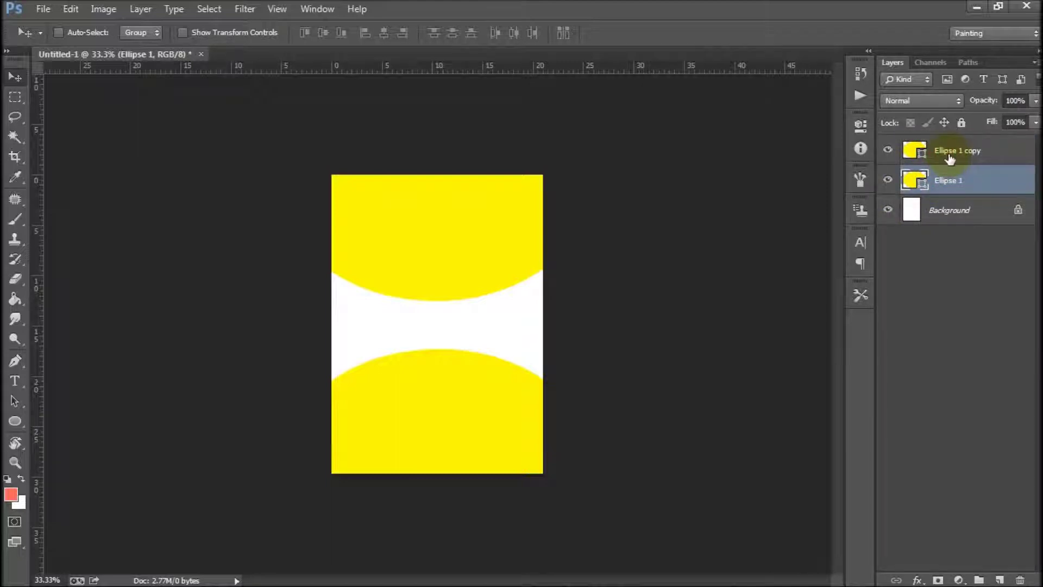
left_click(950, 157, "shift")
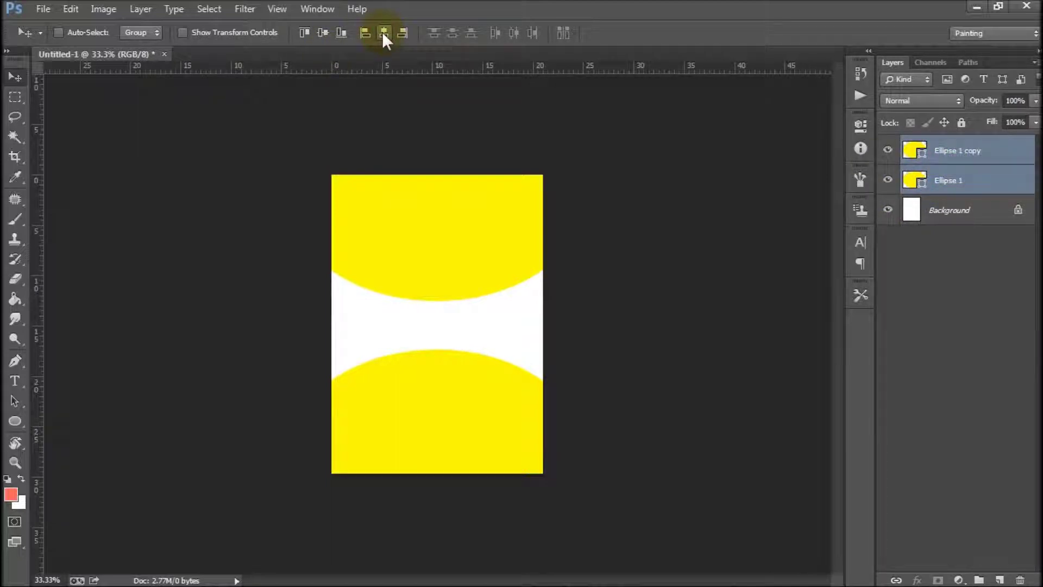
- Fit the page on screen and place the pizza-386717_1920 photo onto the canvas
left_click(15, 462)
right_click(420, 344)
left_click(457, 354)
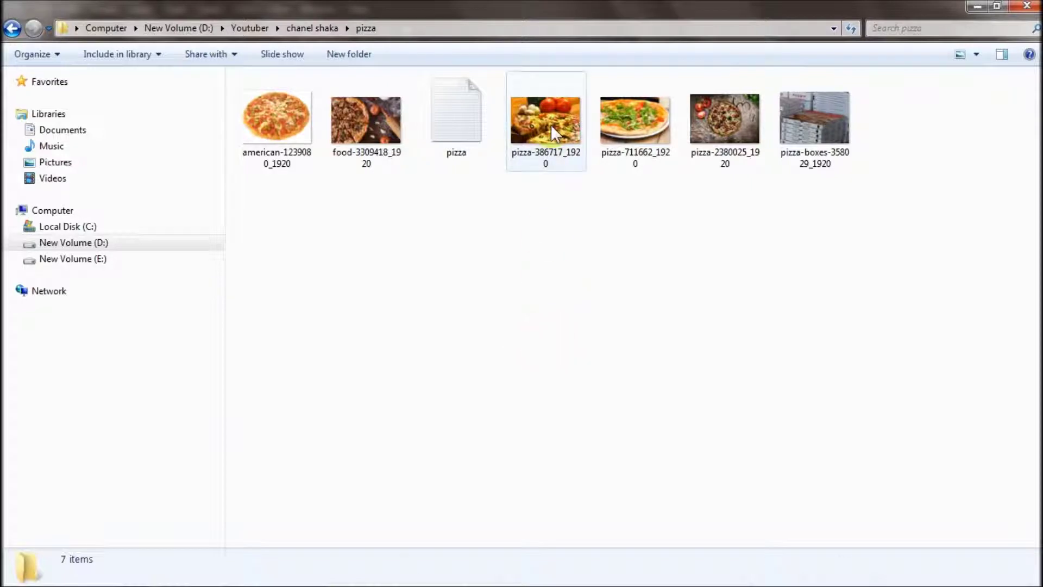
left_click(550, 124)
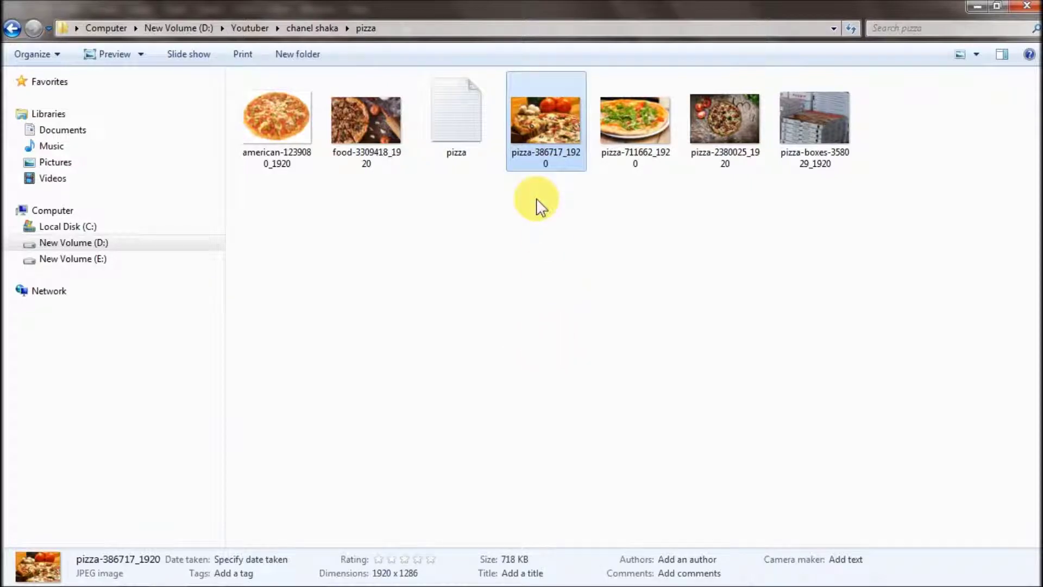
mouse_move(557, 113)
left_mouse_down()
mouse_move(214, 565)
mouse_move(439, 250)
left_mouse_up()
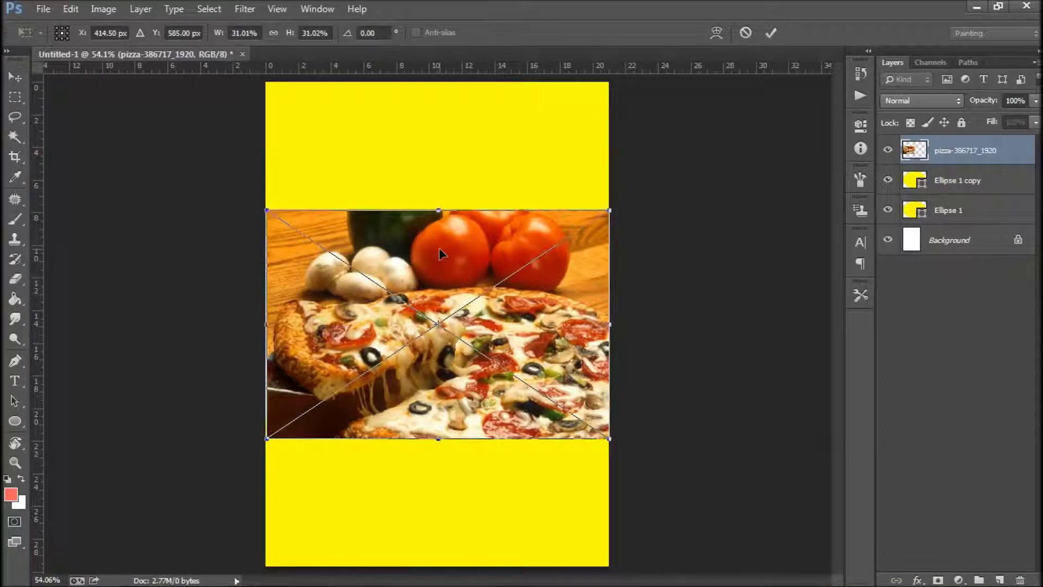
- Commit the placed pizza photo and move it up to the page top
left_click(15, 78)
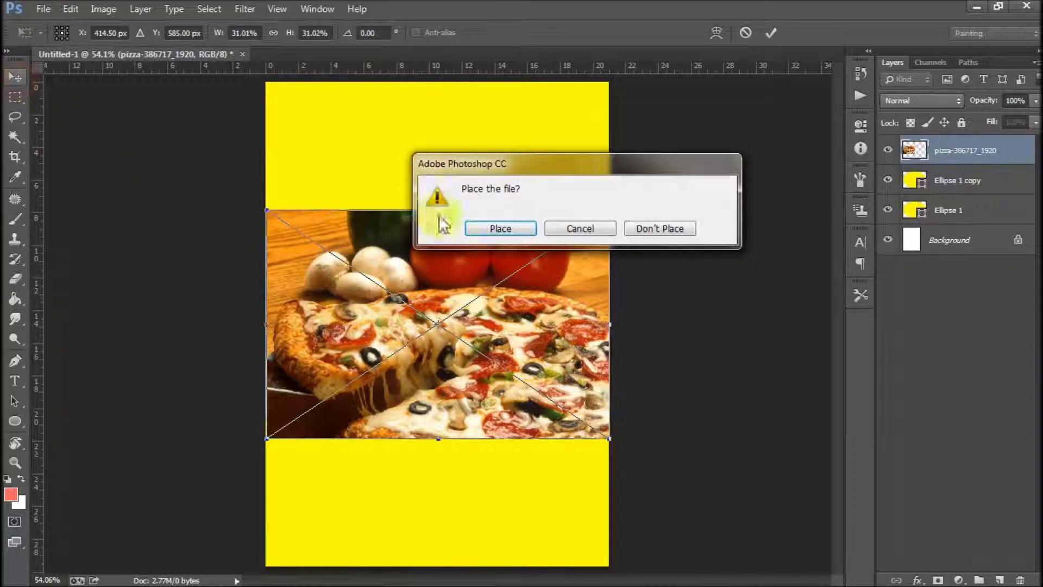
left_click(502, 227)
mouse_move(537, 344)
left_mouse_down()
mouse_move(543, 120)
mouse_move(537, 216)
left_mouse_up()
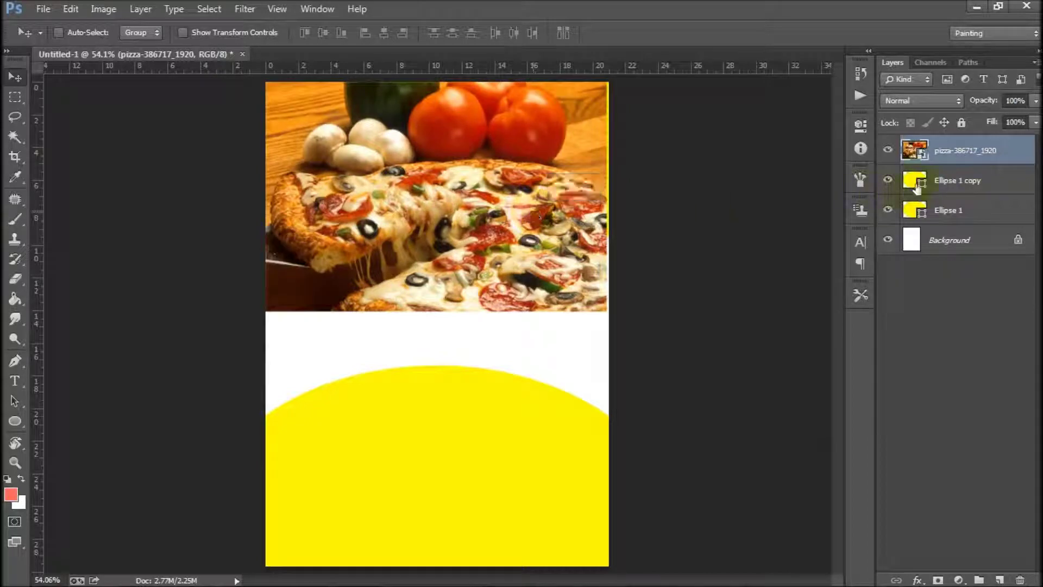
- Reorder the layers so Ellipse 1 sits above Ellipse 1 copy
left_click(888, 211)
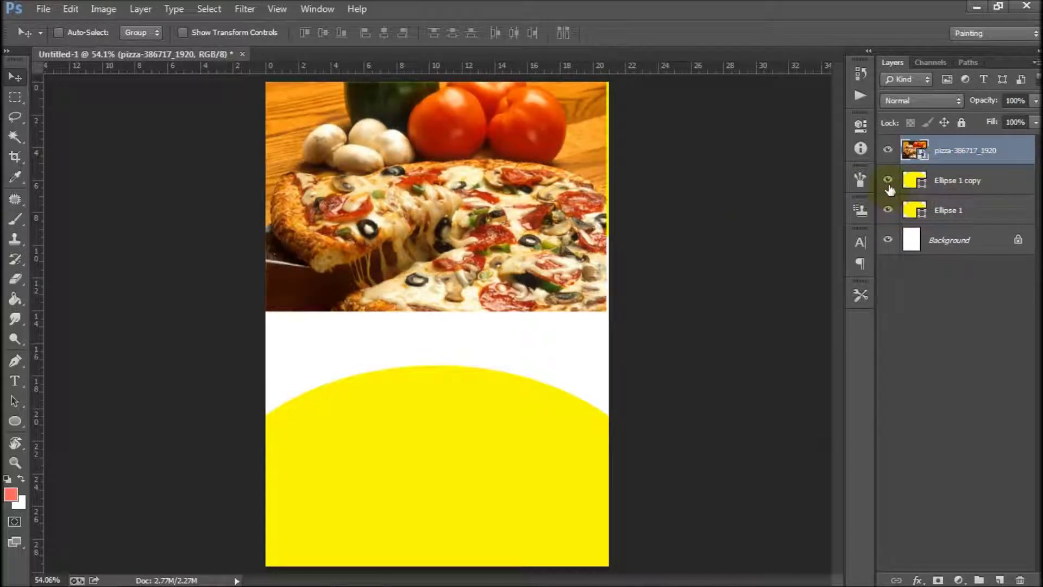
left_click(888, 150)
left_click(887, 179)
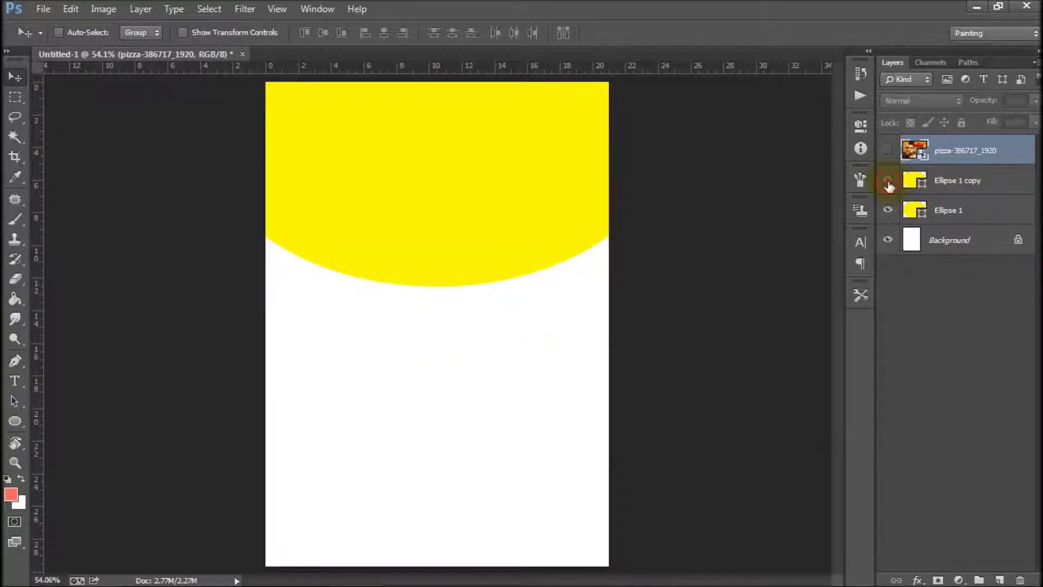
left_click(888, 211)
left_click(889, 211)
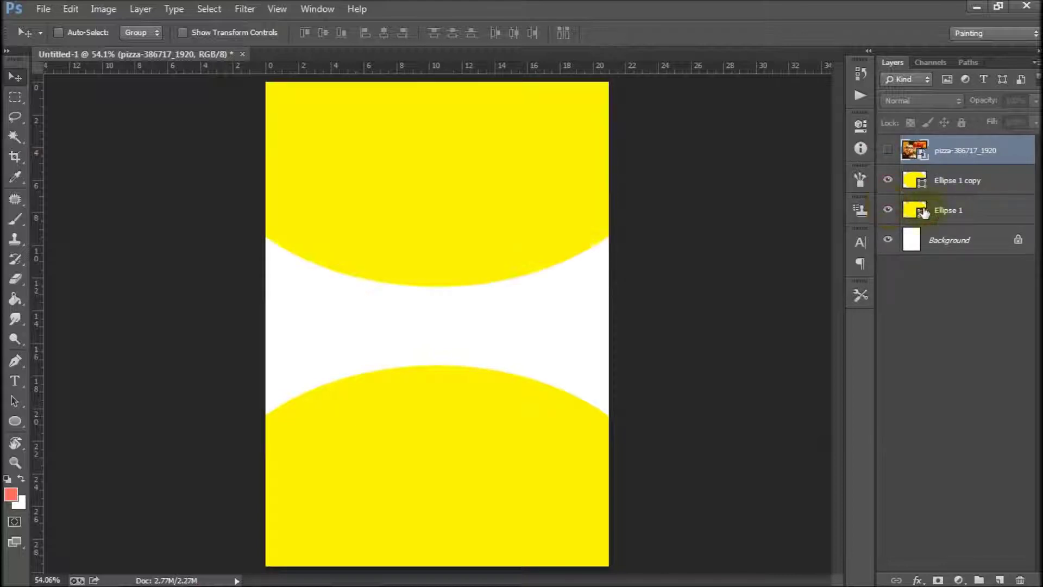
left_click_drag(948, 210, 950, 180)
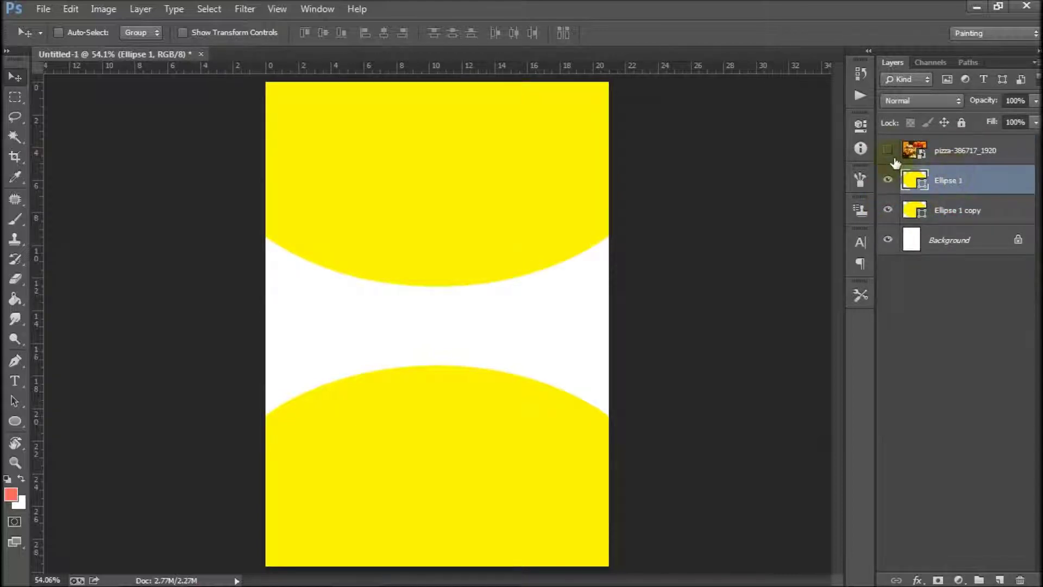
left_click(888, 150)
- Clip the pizza photo into the top ellipse and fine-tune its position
left_click(963, 151)
right_click(963, 151)
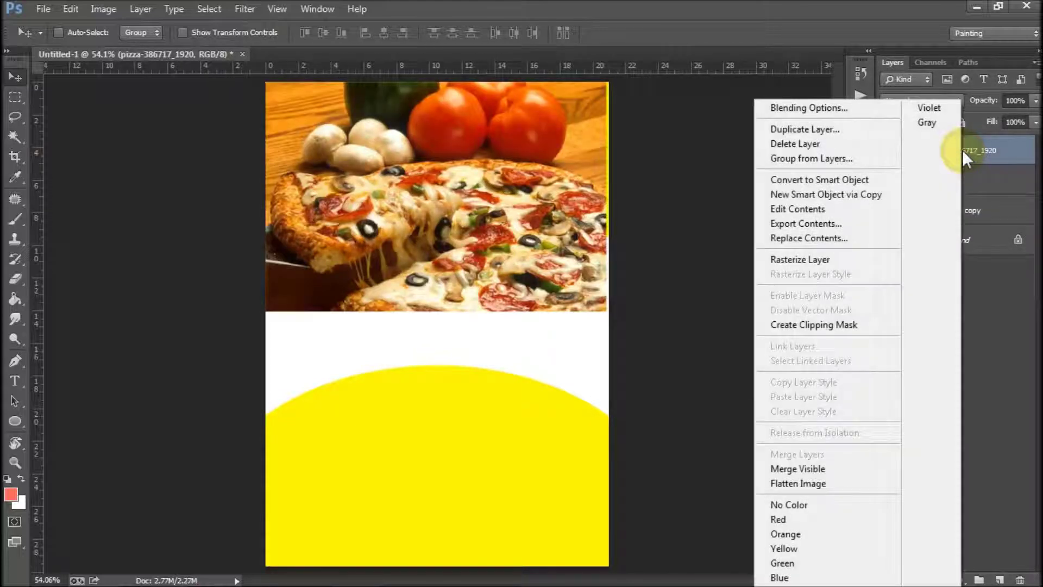
left_click(829, 325)
right_click(563, 220)
left_click(573, 209)
left_click_drag(571, 203, 574, 179)
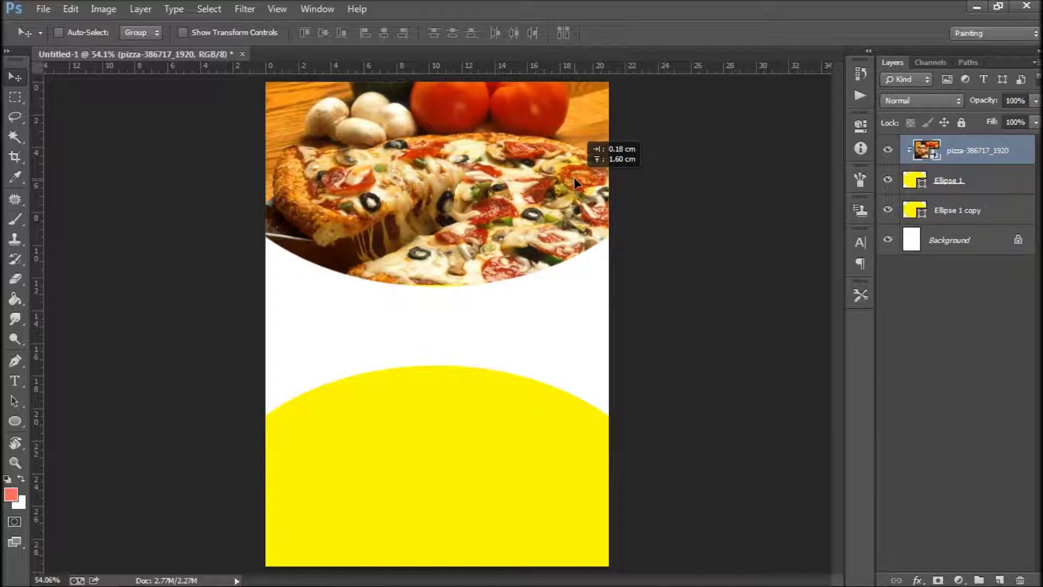
left_click_drag(574, 178, 574, 178)
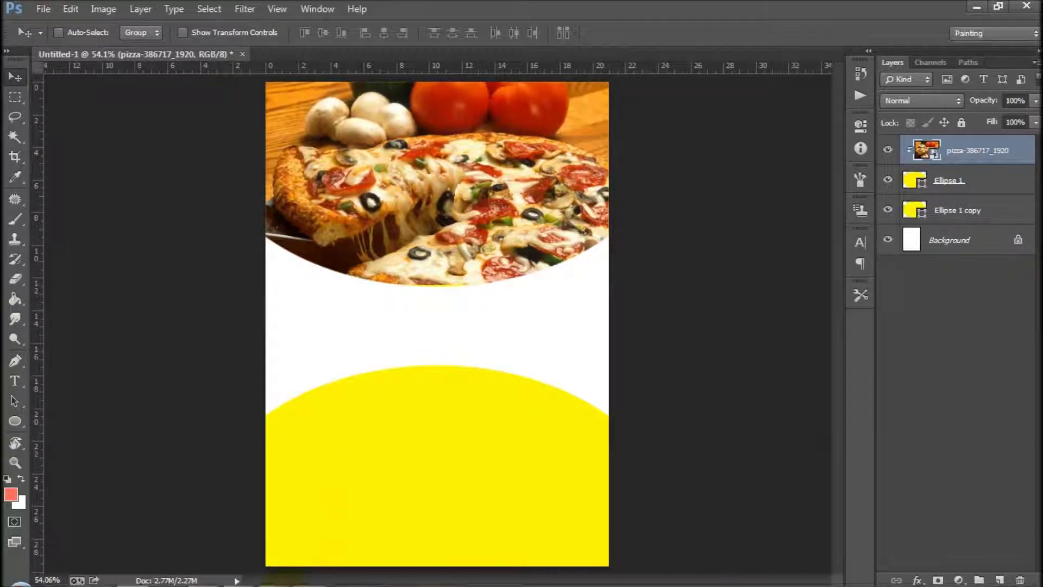
- Drag food-3309418_1920 from the pizza images folder into the flyer document
left_click(302, 580)
left_click(603, 357)
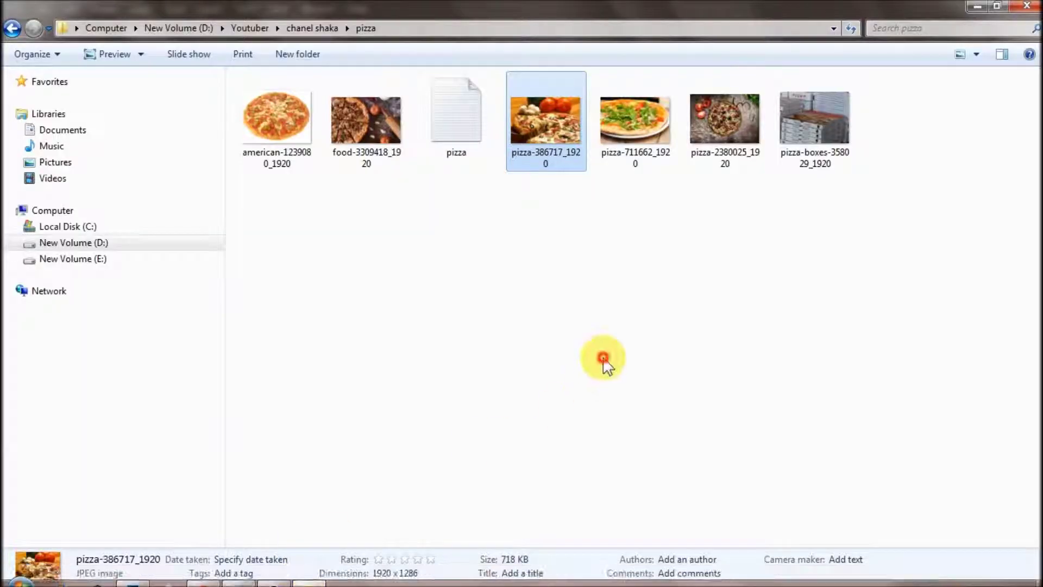
left_click_drag(386, 132, 326, 493)
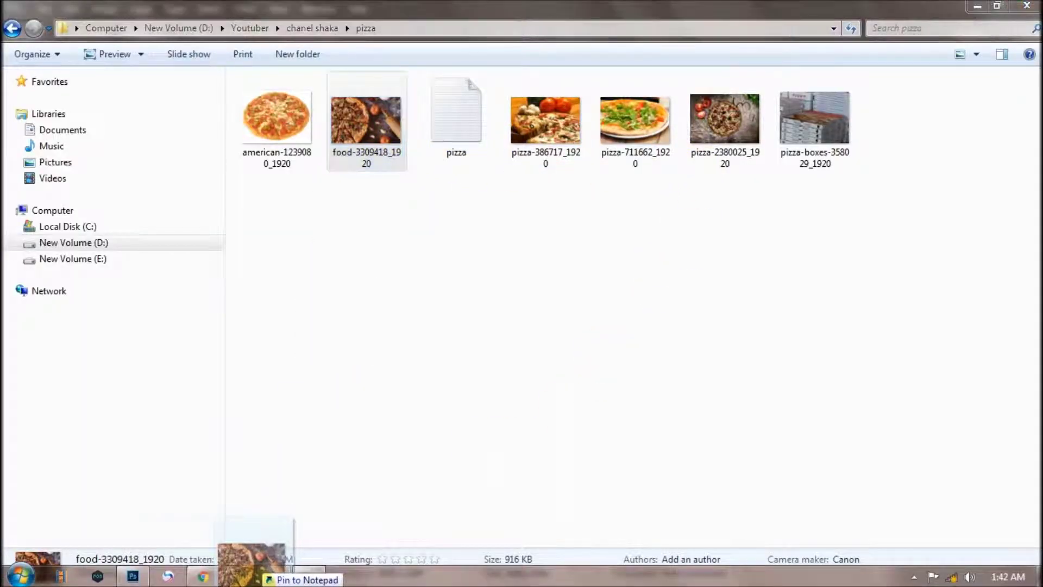
mouse_move(326, 493)
left_mouse_down()
mouse_move(245, 546)
mouse_move(377, 462)
left_mouse_up()
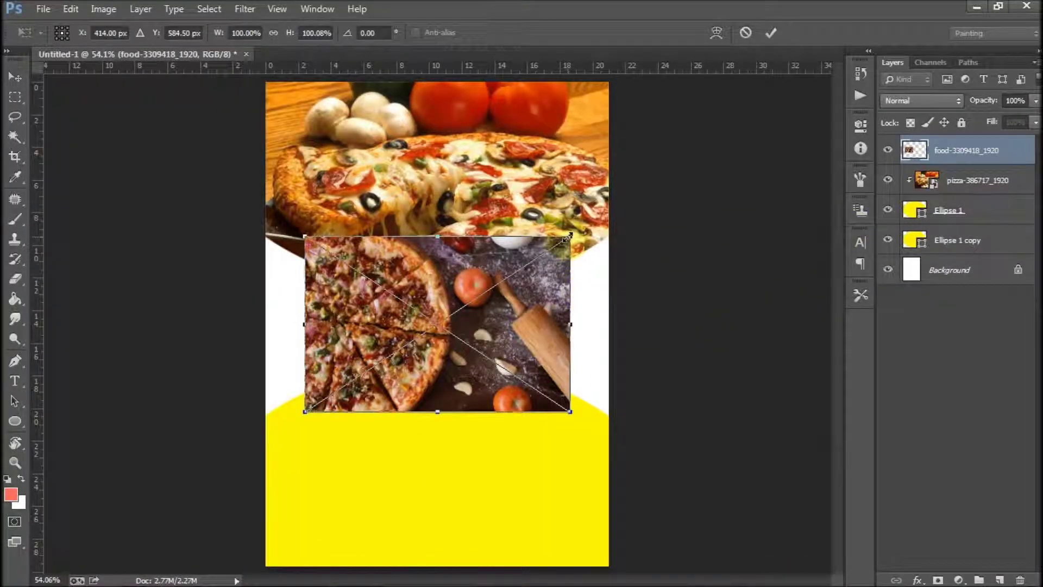
- Scale food-3309418_1920 to page width, clip it into the bottom ellipse, and move it down
left_click_drag(568, 237, 609, 209)
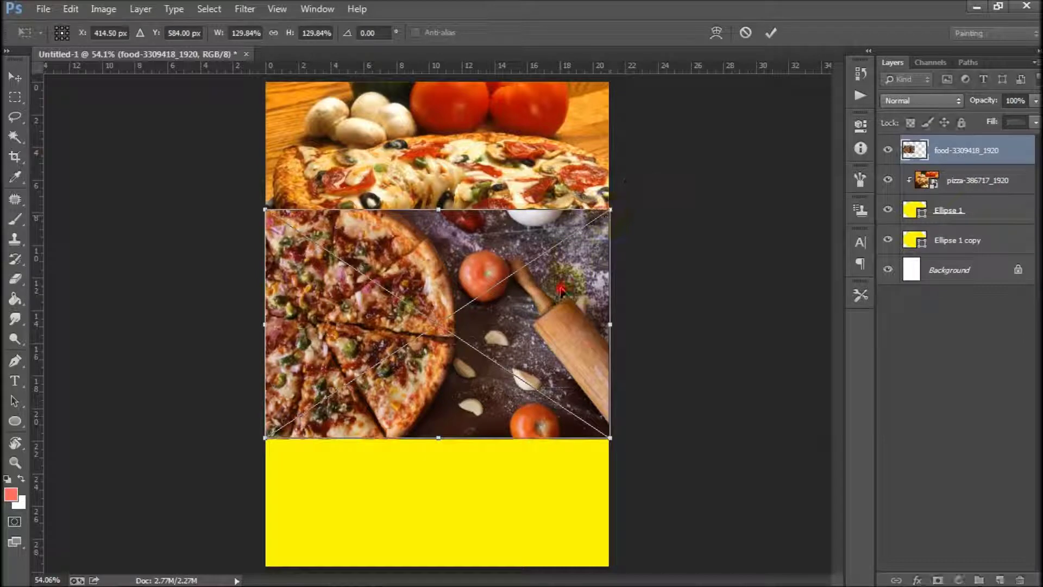
key("Return")
left_click(946, 155)
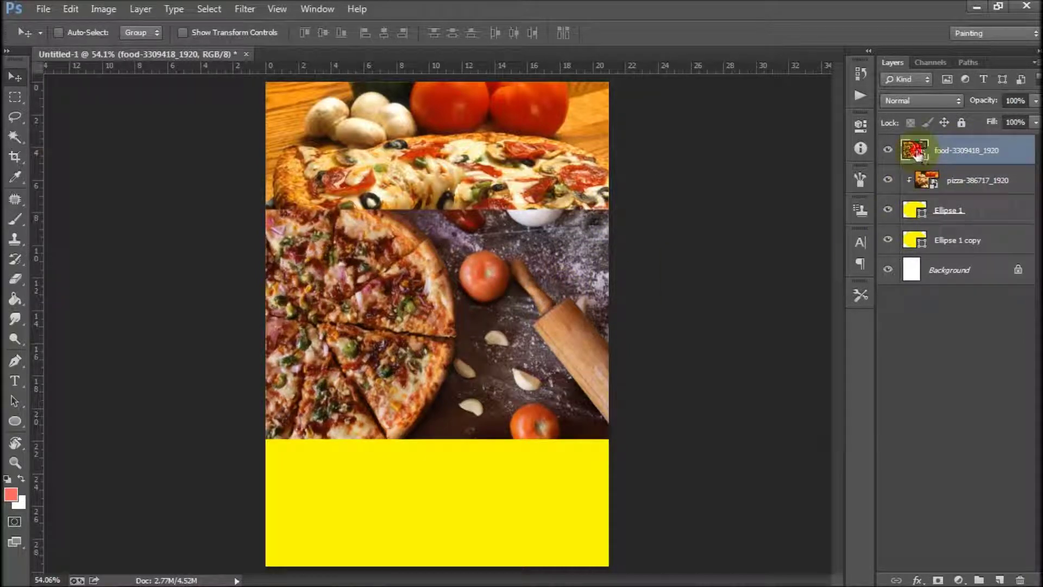
left_click_drag(949, 154, 948, 225)
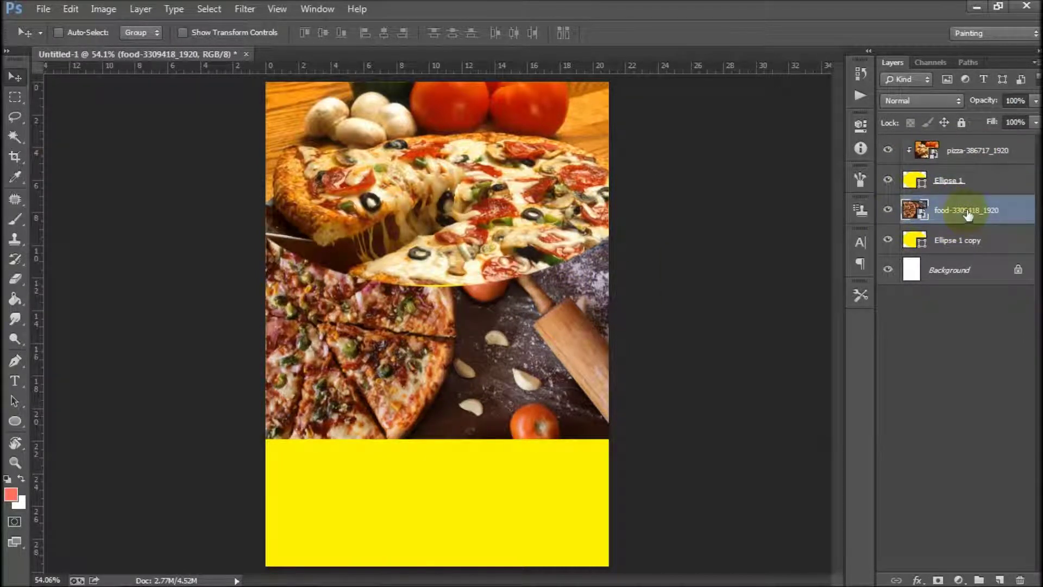
right_click(967, 210)
left_click(850, 325)
left_click_drag(488, 415, 486, 465)
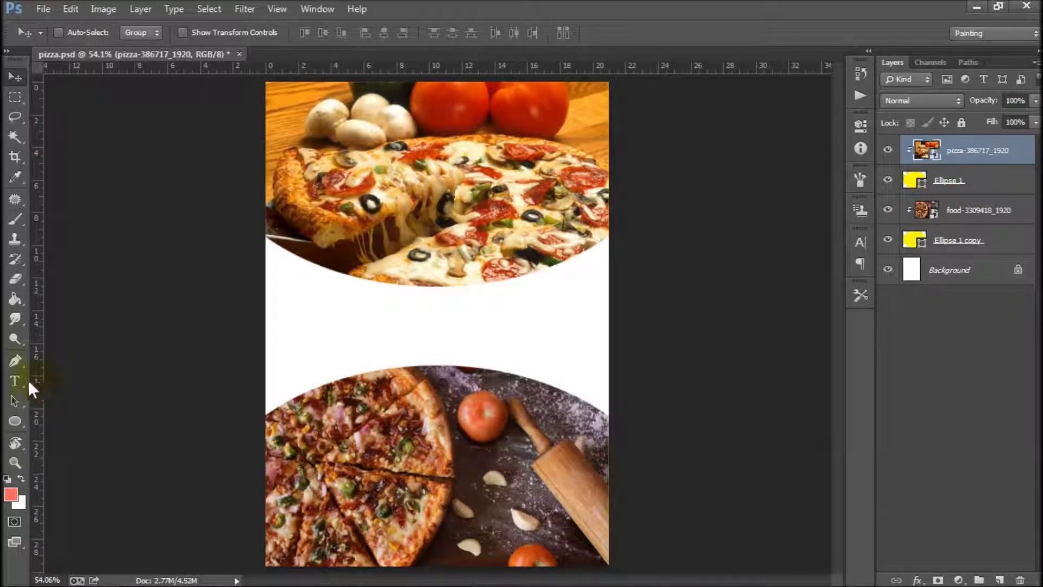
left_click(22, 382)
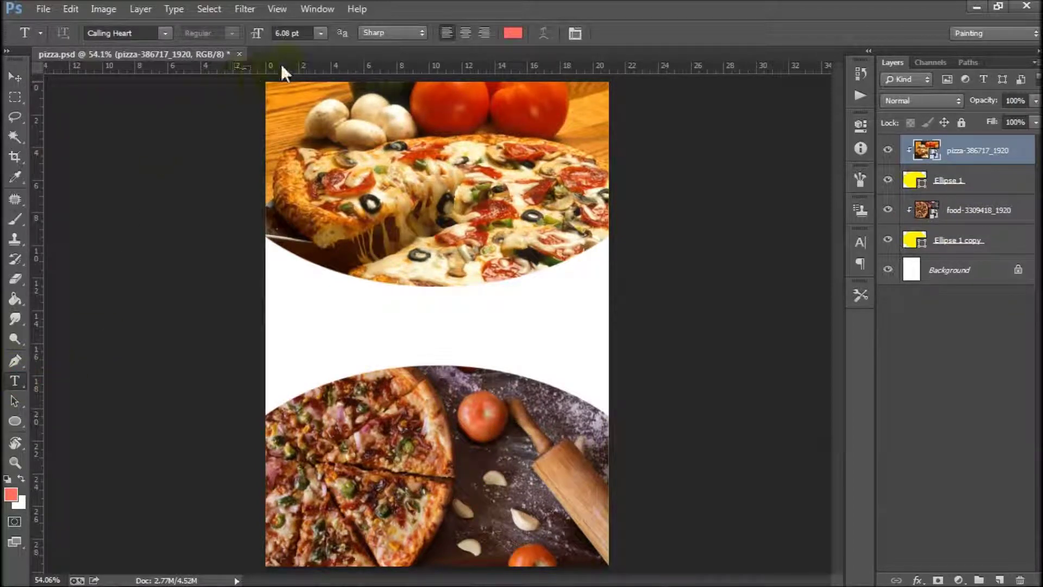
- Add a 30 pt Calling Heart 'Pizza King' title in the white band and begin enlarging it
left_click(321, 34)
left_click(308, 228)
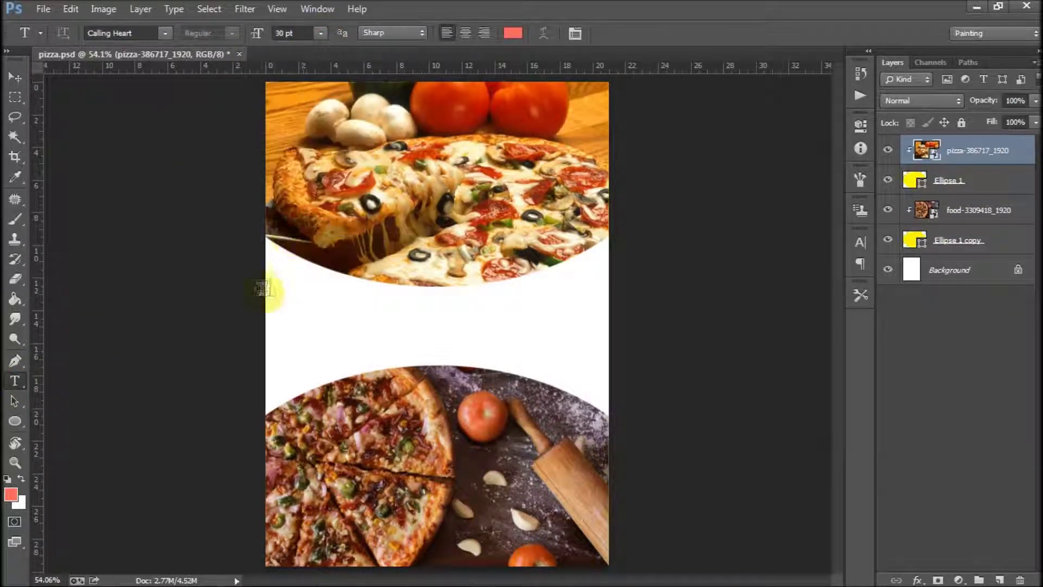
left_click(315, 334)
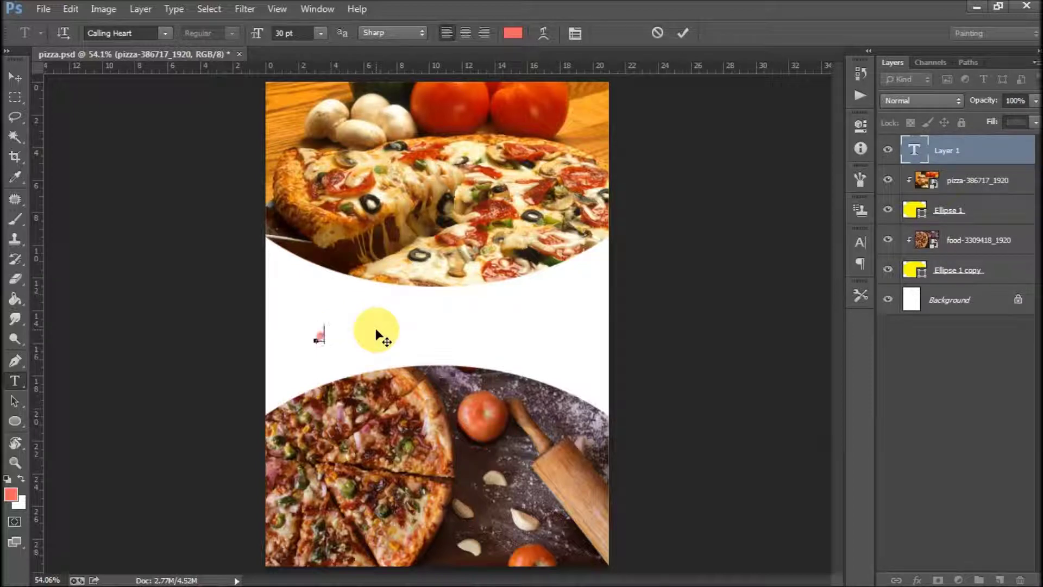
type("P")
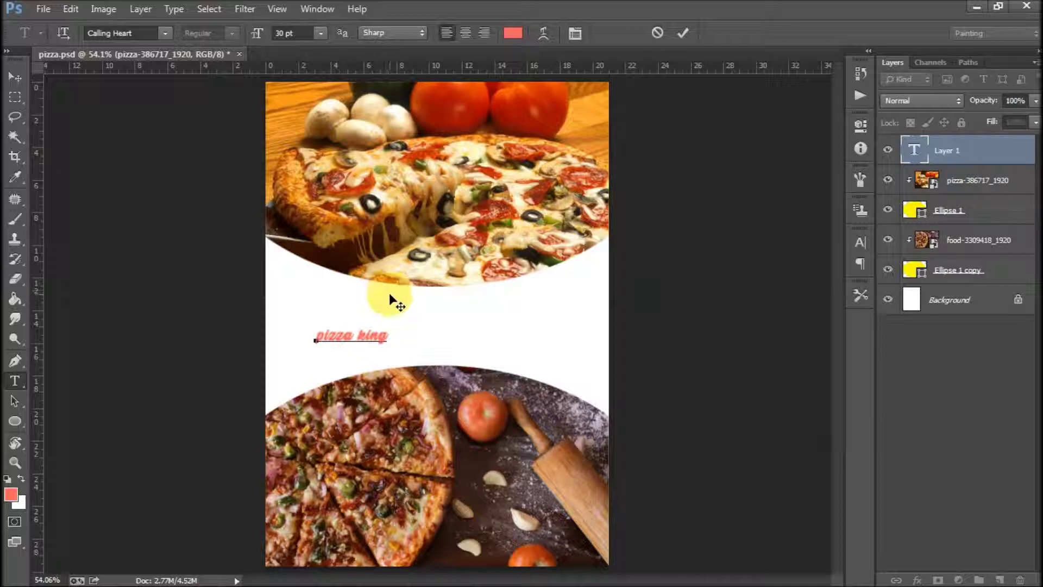
left_click_drag(315, 335, 324, 336)
type("P")
left_click_drag(359, 336, 367, 336)
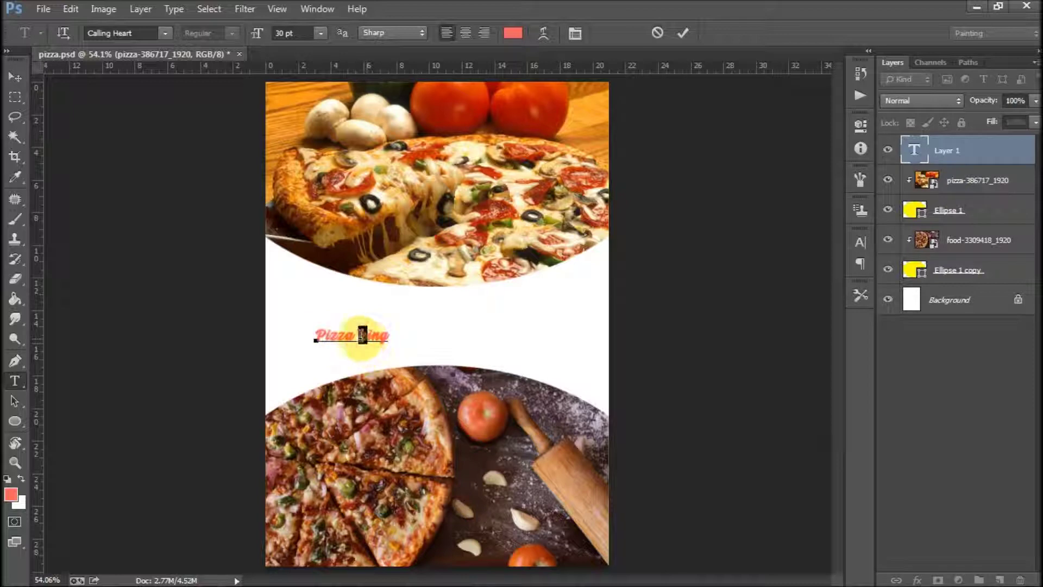
left_click(15, 77)
key("ctrl+t")
left_click_drag(401, 326, 469, 300)
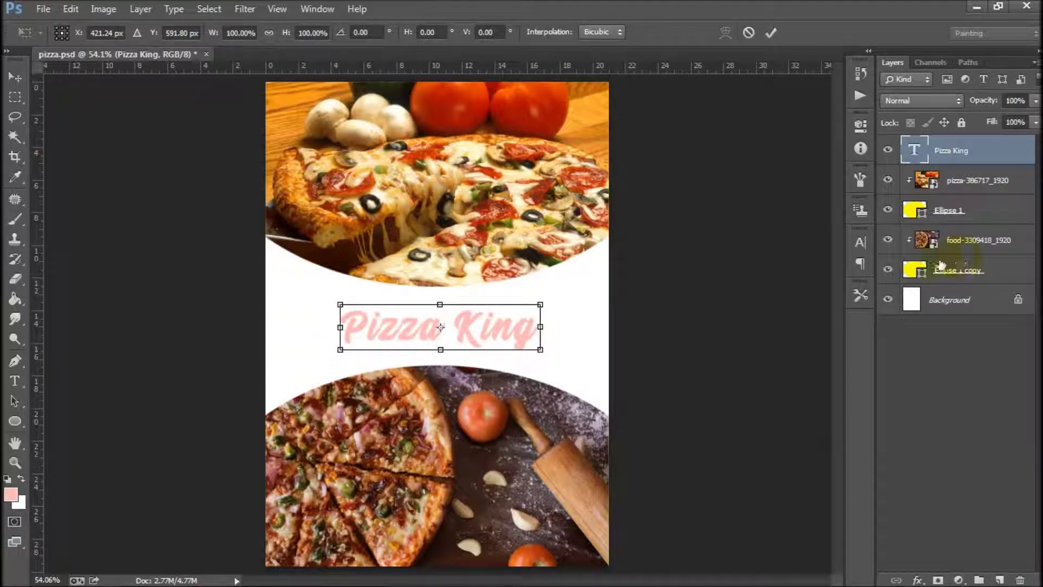
- Scale the Pizza King title up to about 103.2 pt and centre it
mouse_move(542, 303)
left_mouse_down()
mouse_move(581, 296)
mouse_move(572, 298)
left_mouse_up()
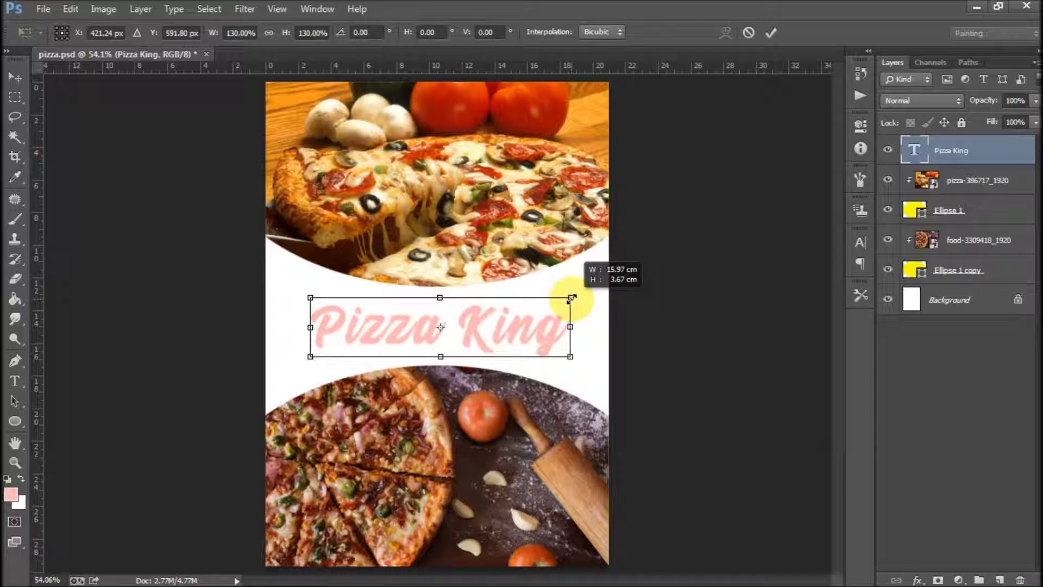
key("Return")
key("g")
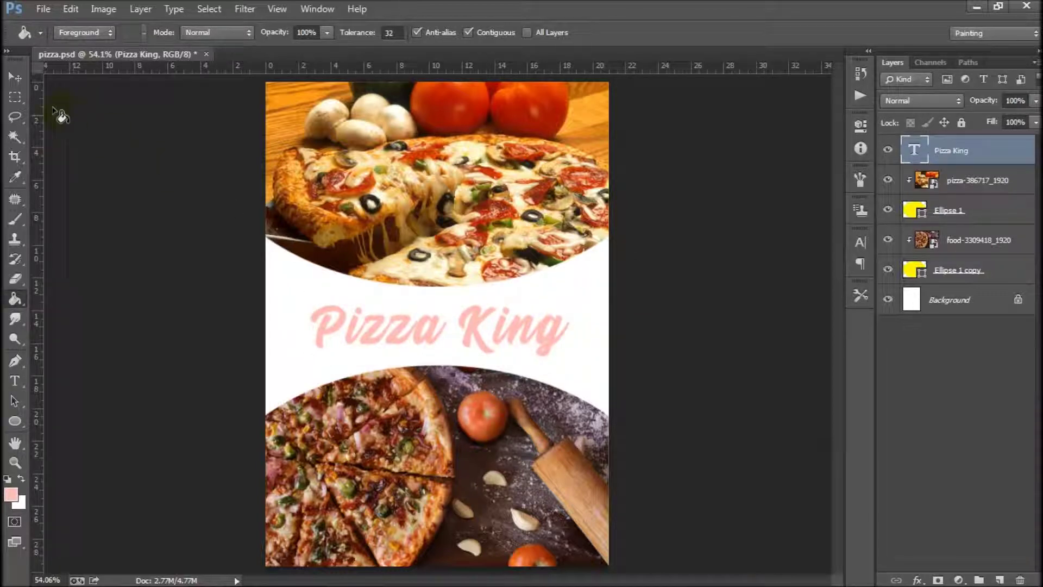
left_click(14, 77)
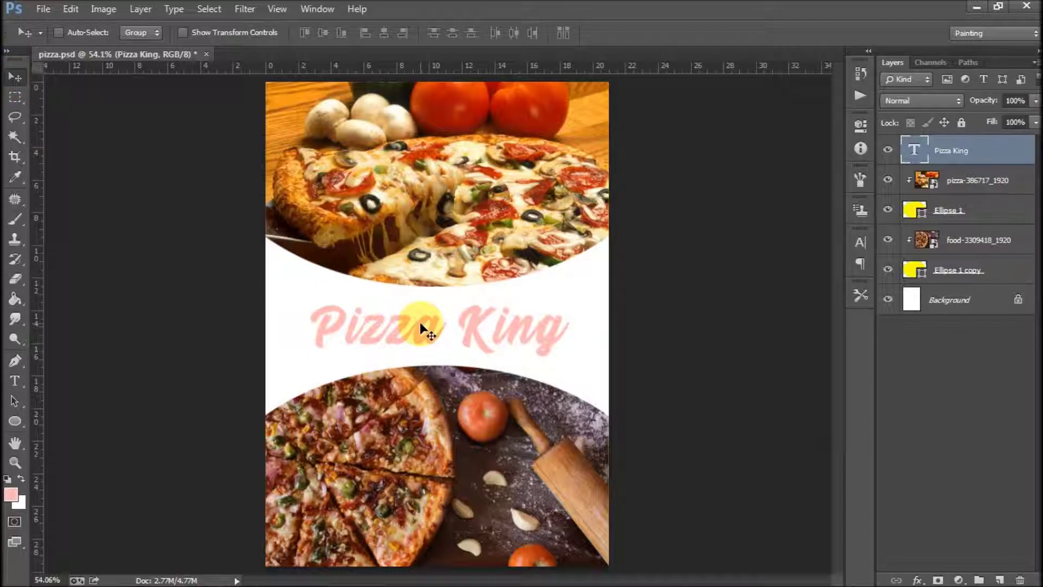
- Recolour the Pizza King title deep red d42525
left_click(16, 381)
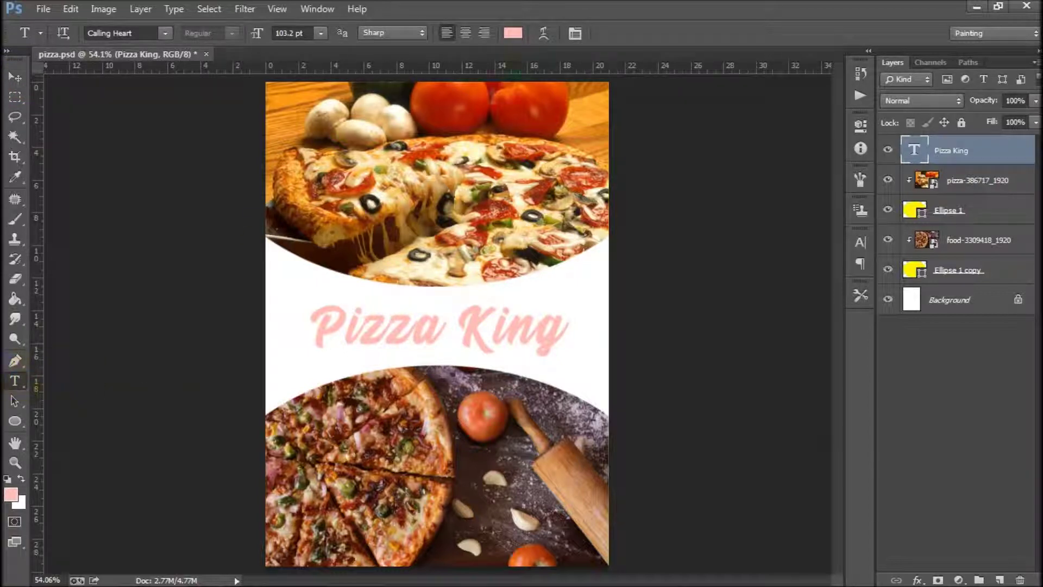
left_click(513, 33)
left_click(875, 241)
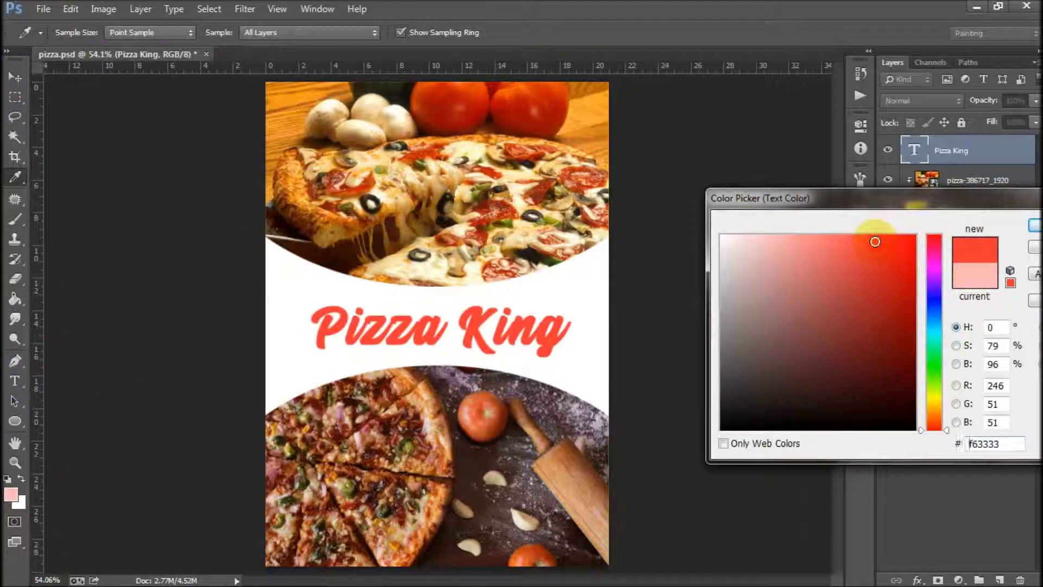
mouse_move(875, 241)
left_mouse_down()
mouse_move(873, 265)
mouse_move(917, 231)
left_mouse_up()
left_click(882, 268)
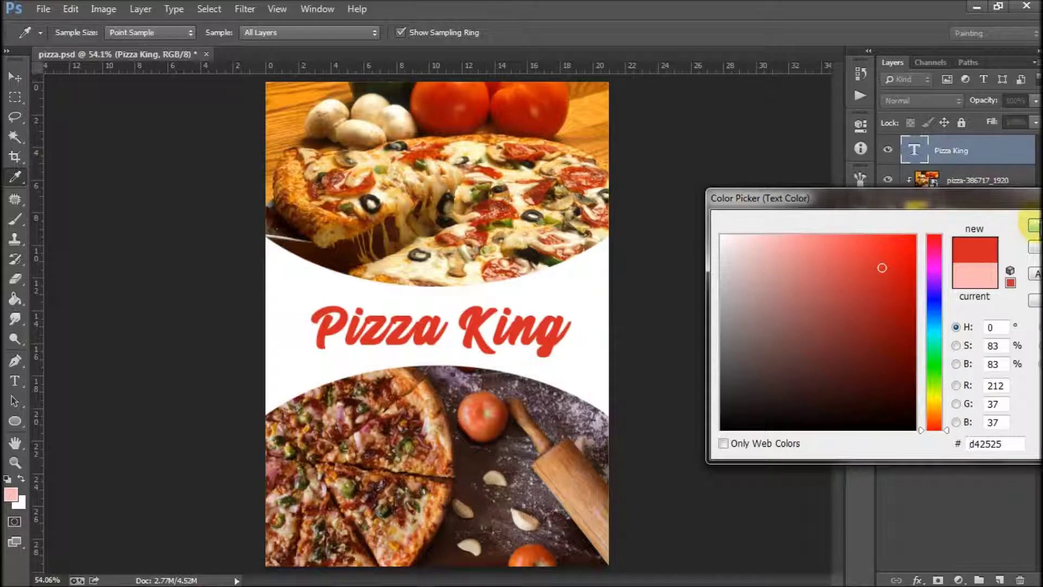
left_click(1034, 223)
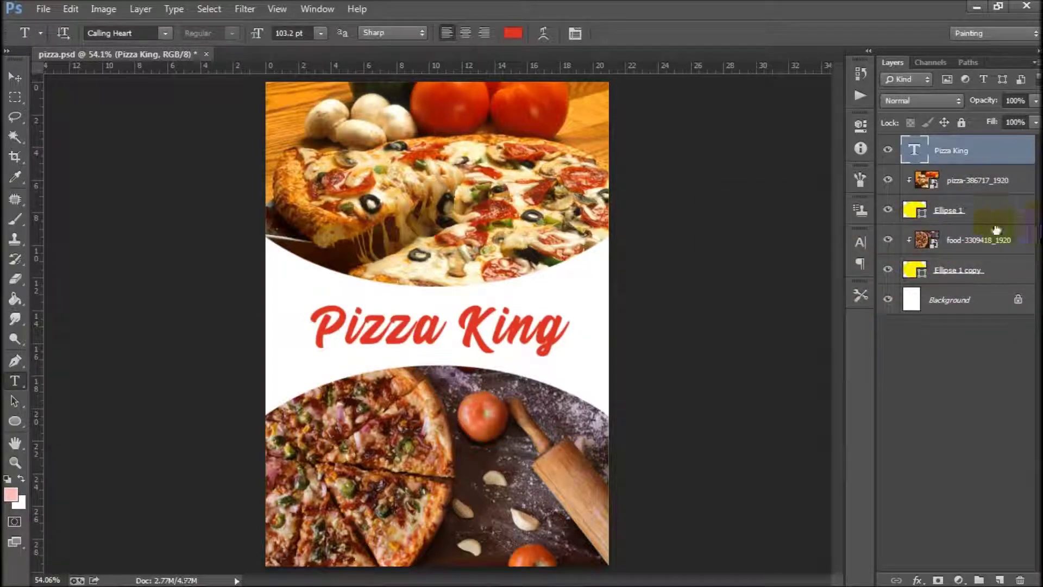
- Set the foreground colour to an orange sampled in the Color Picker
left_click(966, 300)
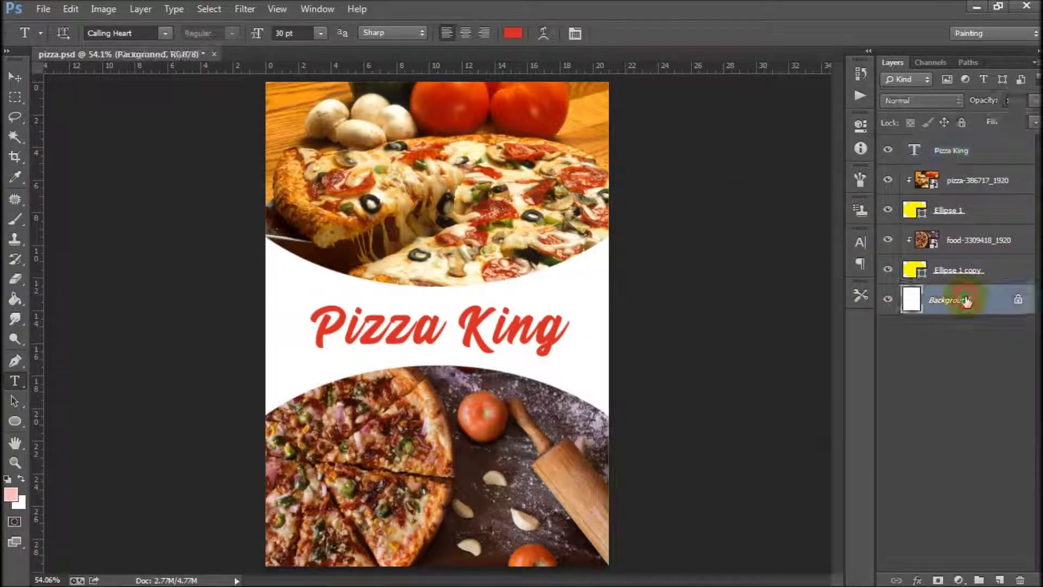
left_click(887, 299)
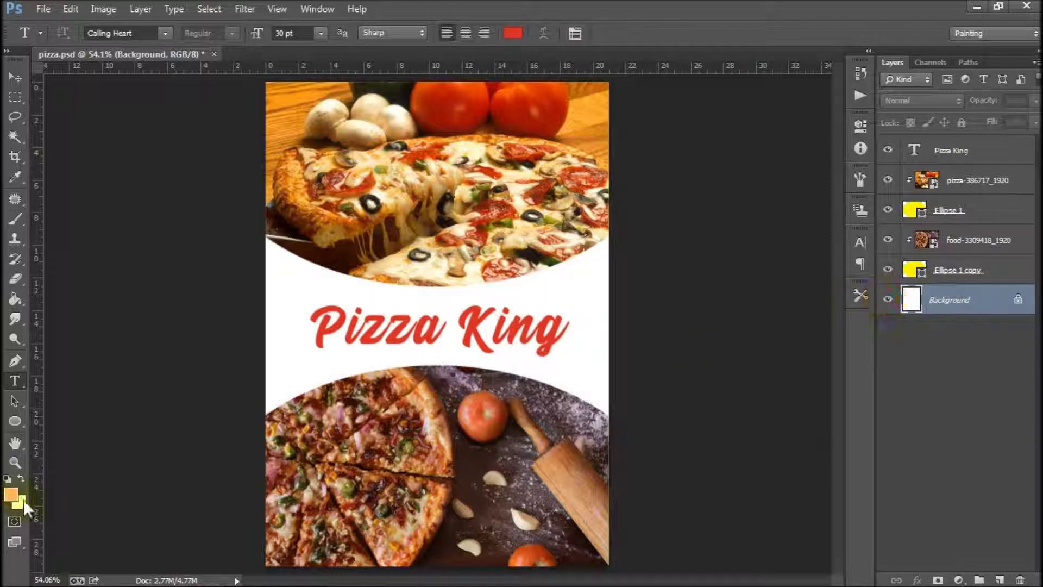
left_click(11, 495)
left_click(383, 379)
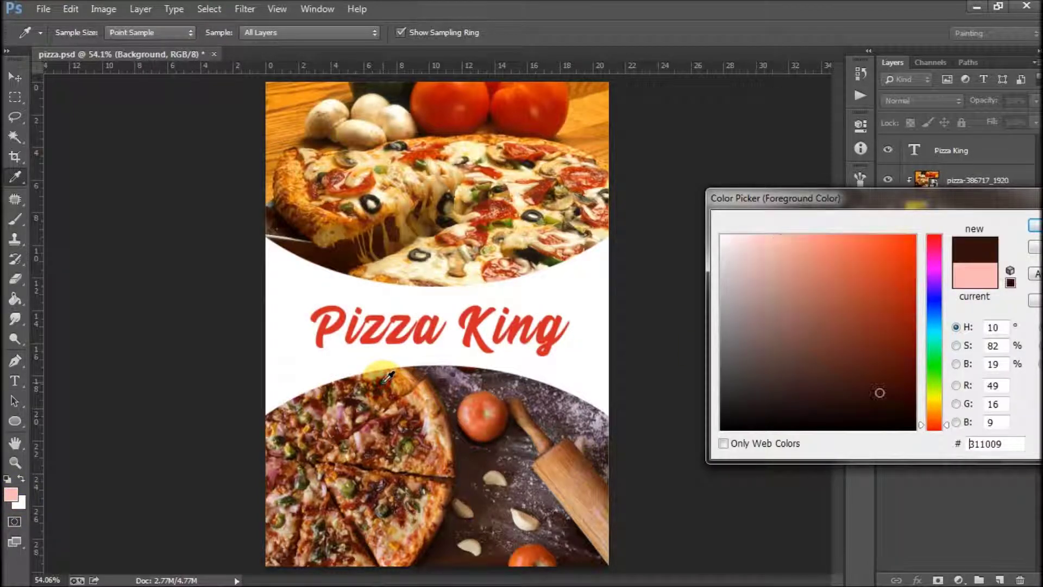
left_click(911, 350)
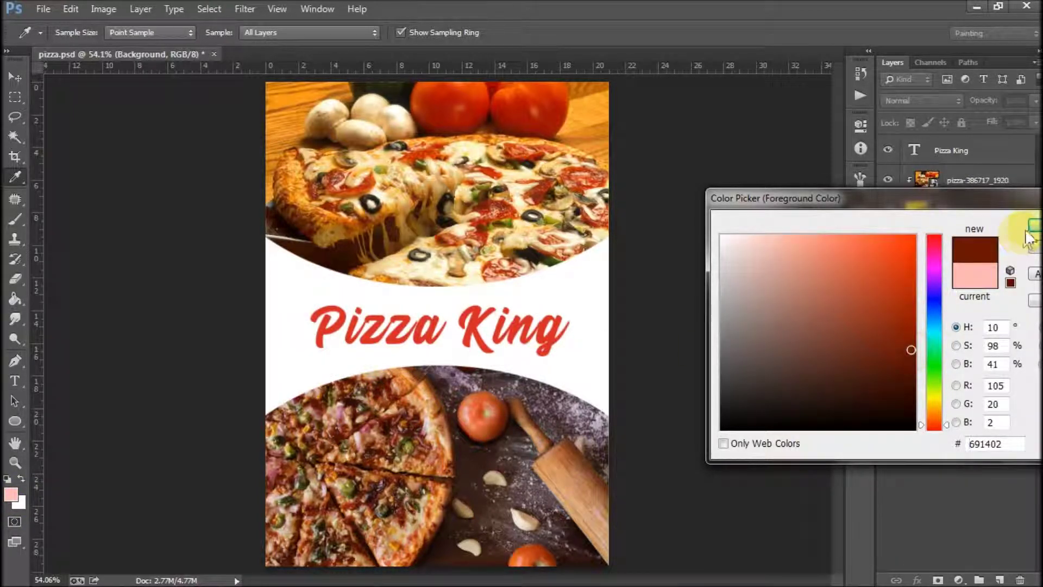
left_click(802, 236)
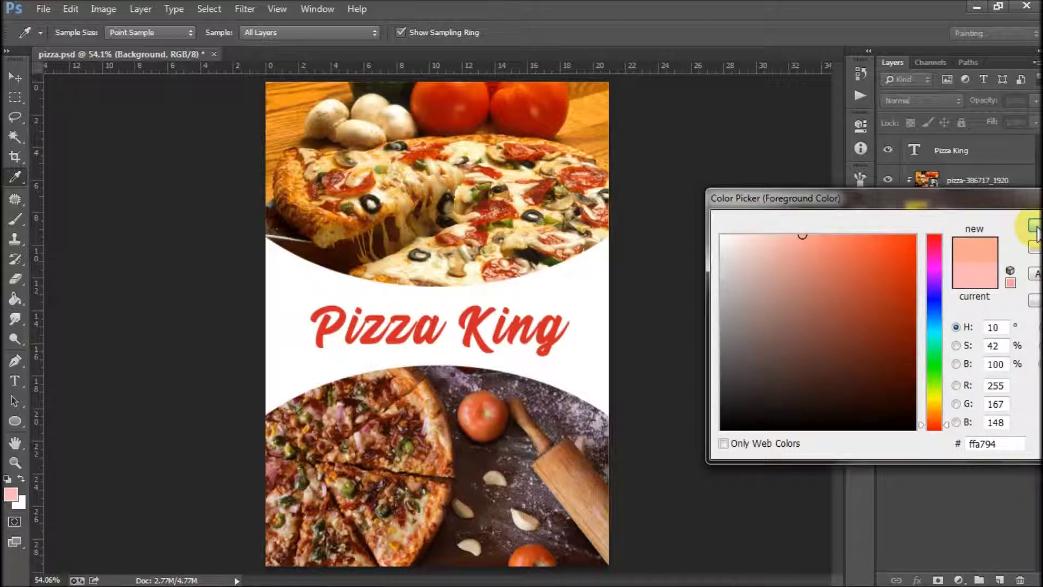
left_click(591, 132)
left_click(1034, 226)
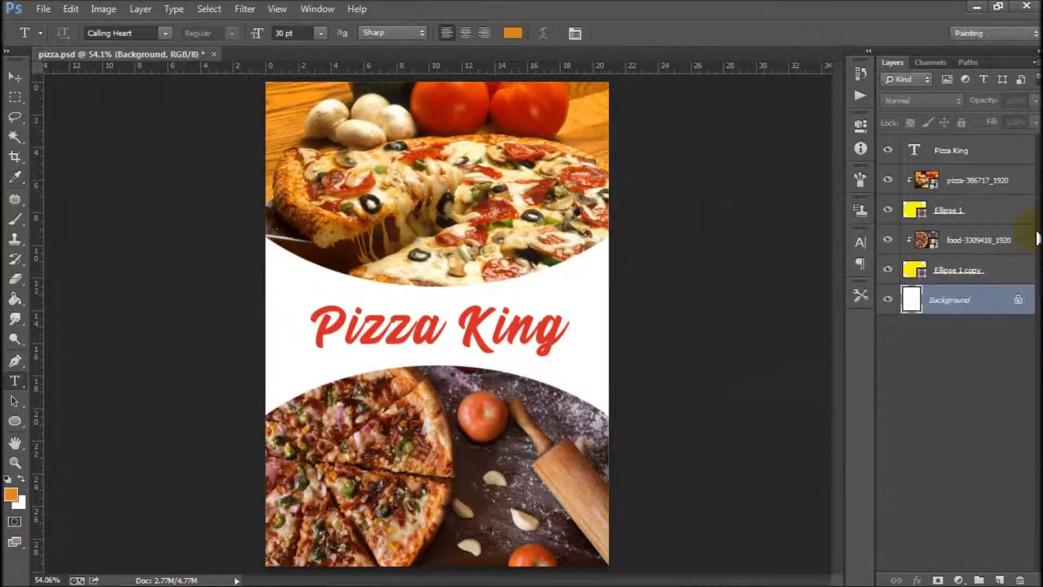
- Fill the white background around the title with orange using the Paint Bucket
left_click(15, 299)
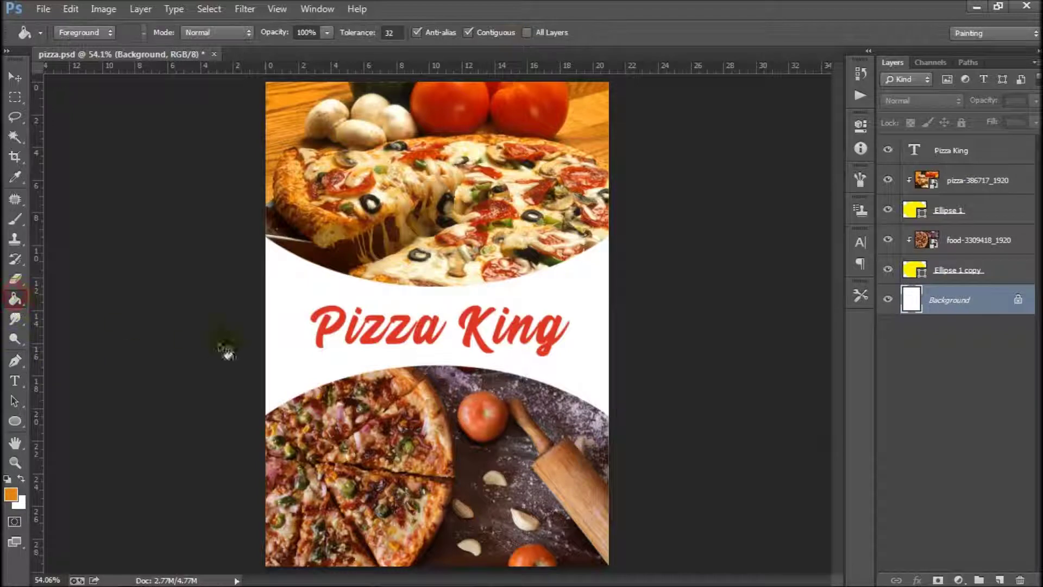
left_click(285, 348)
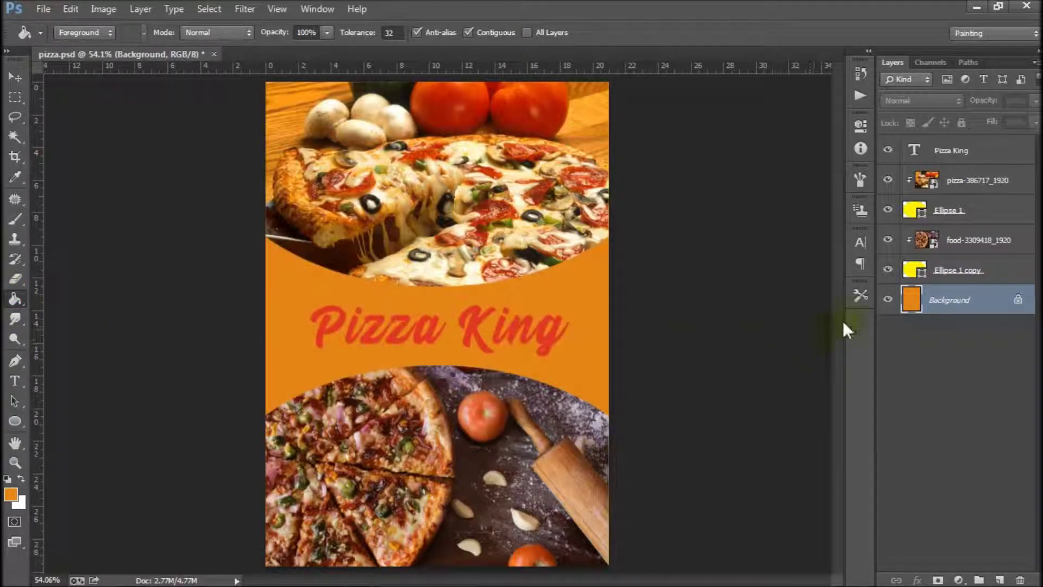
left_click(888, 299)
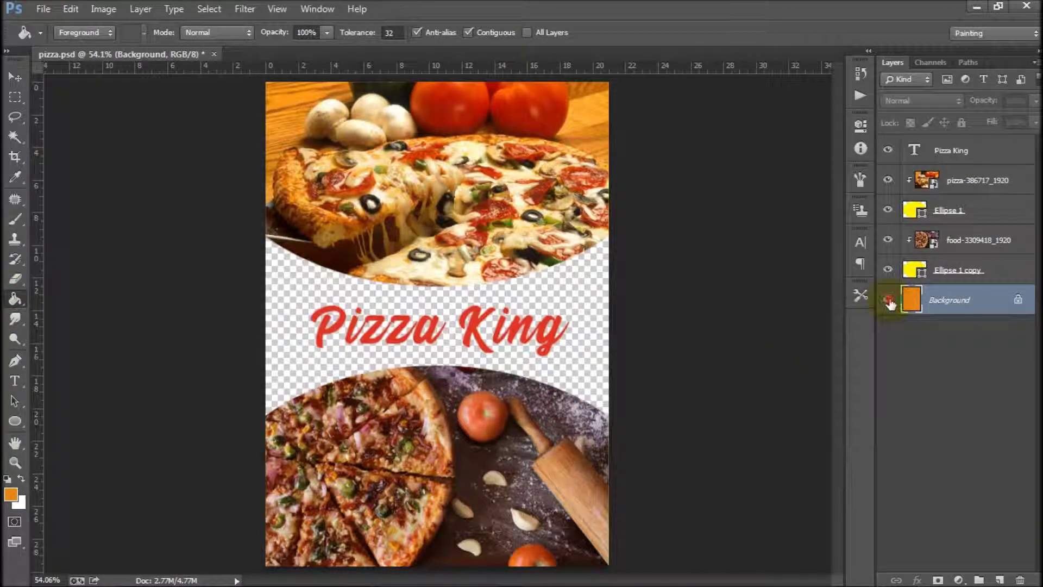
- Give the Pizza King title a Bevel & Emboss effect in Emboss style
left_click(972, 153)
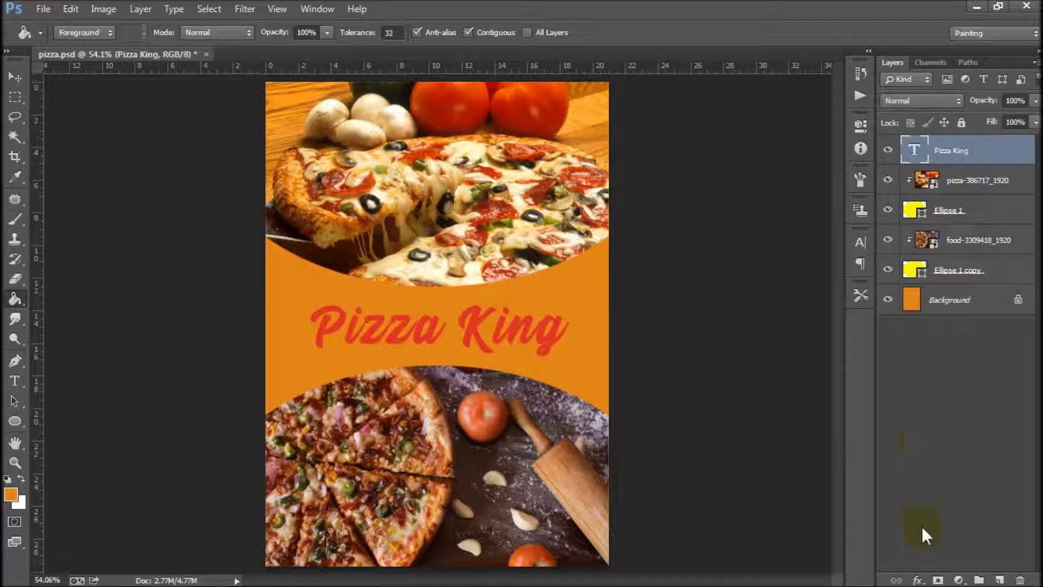
left_click(918, 579)
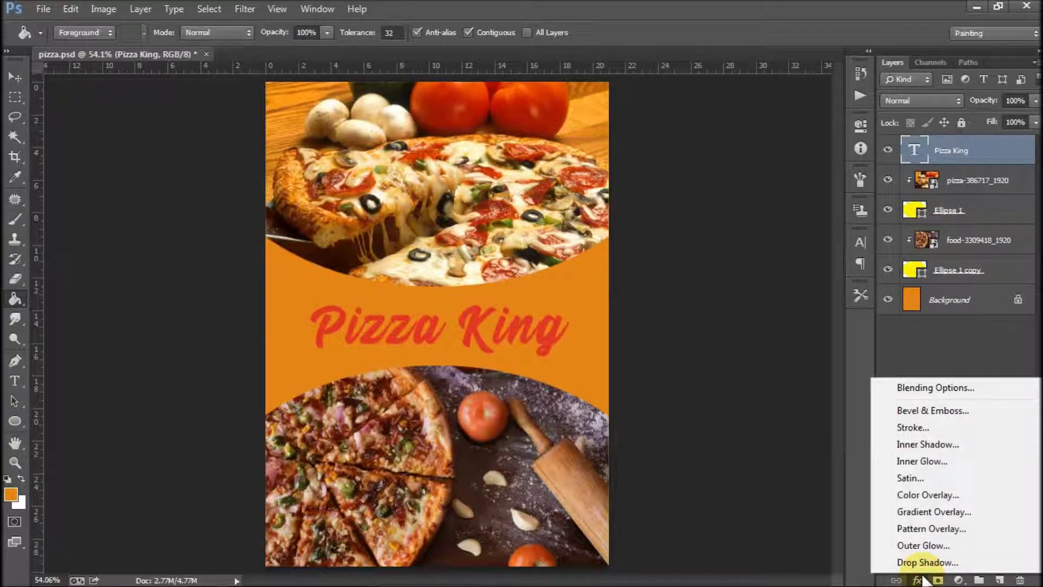
left_click(939, 410)
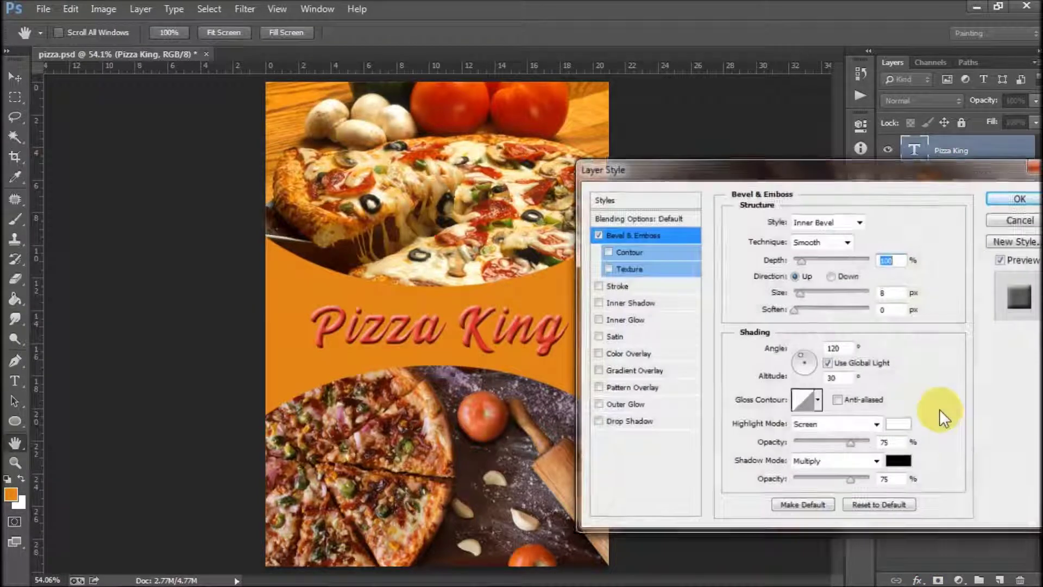
left_click(843, 223)
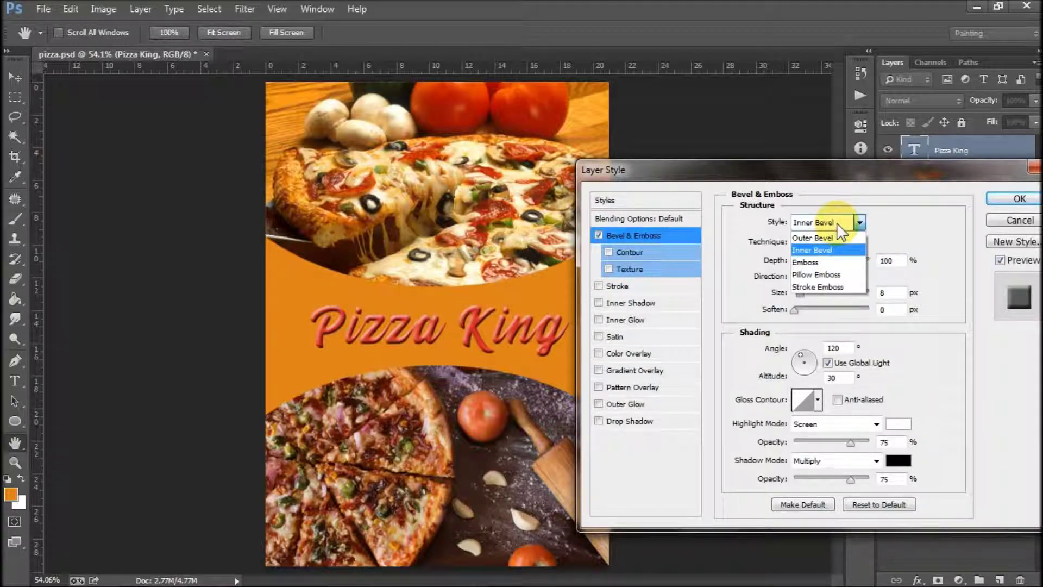
left_click(825, 262)
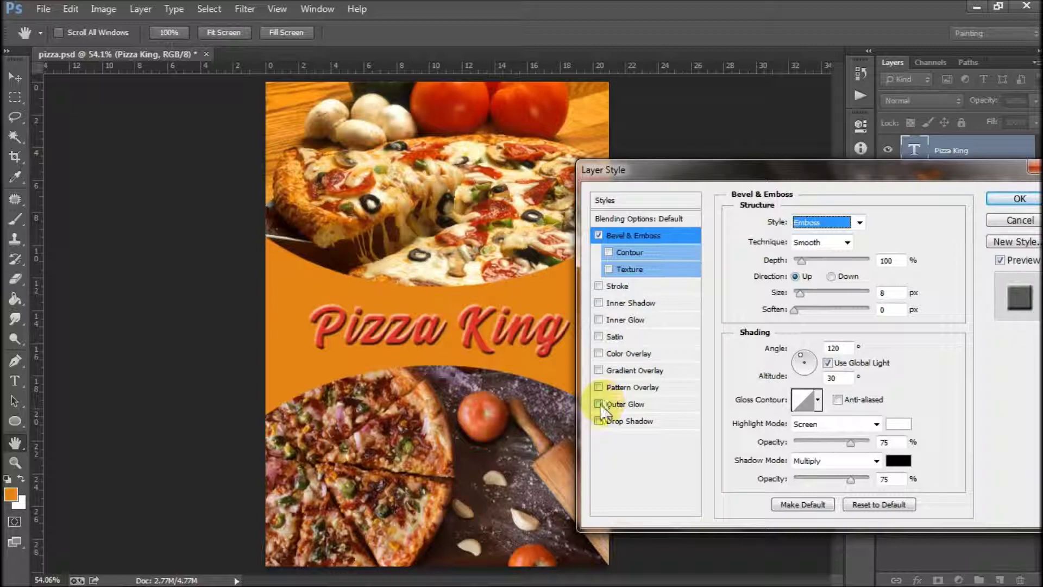
- Add a white outline stroke to the title and apply the layer effects
left_click(598, 286)
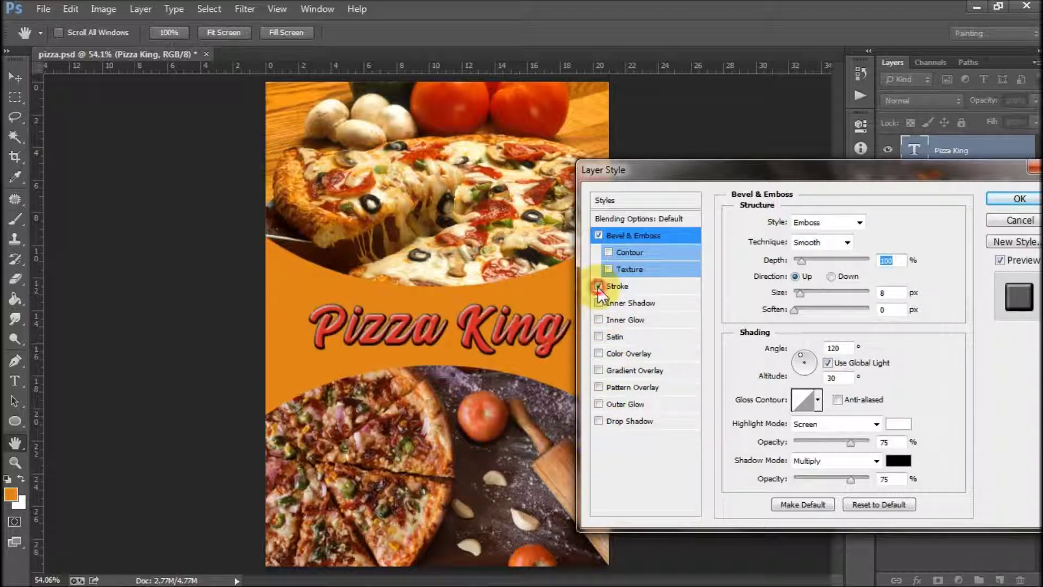
left_click(631, 286)
left_click(763, 326)
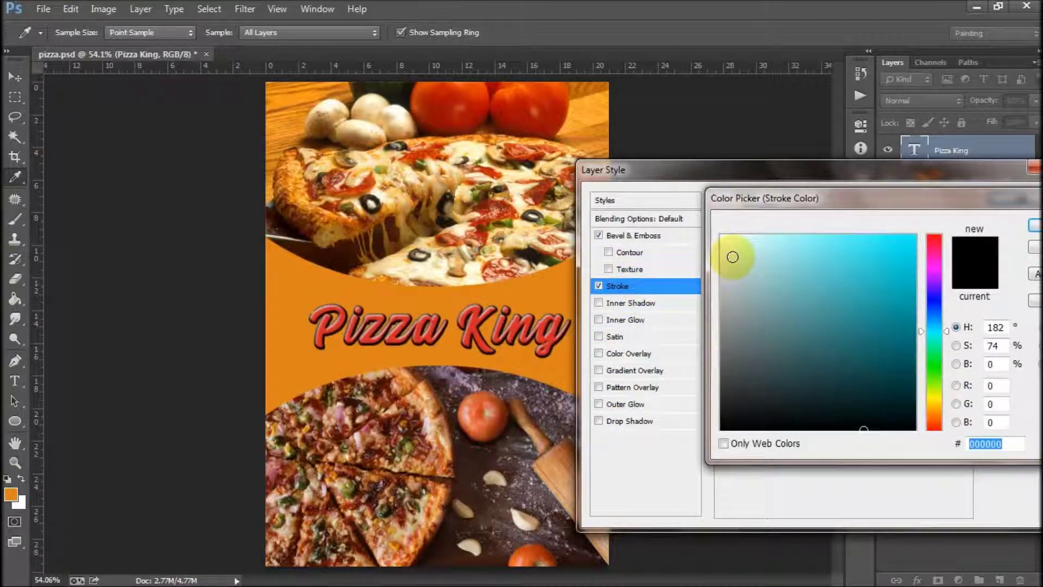
left_click_drag(731, 258, 721, 236)
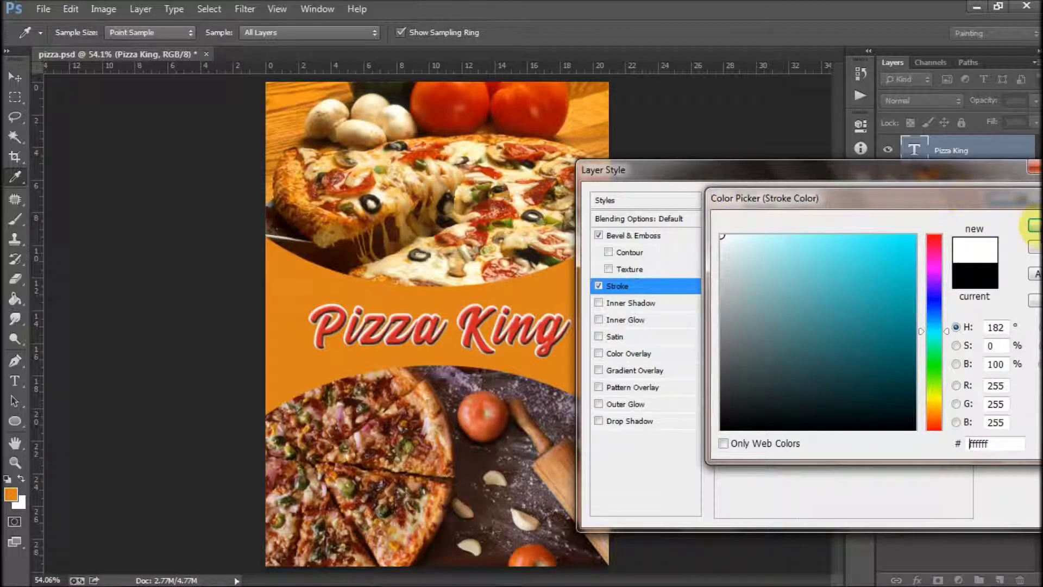
left_click(1034, 226)
left_click(1011, 204)
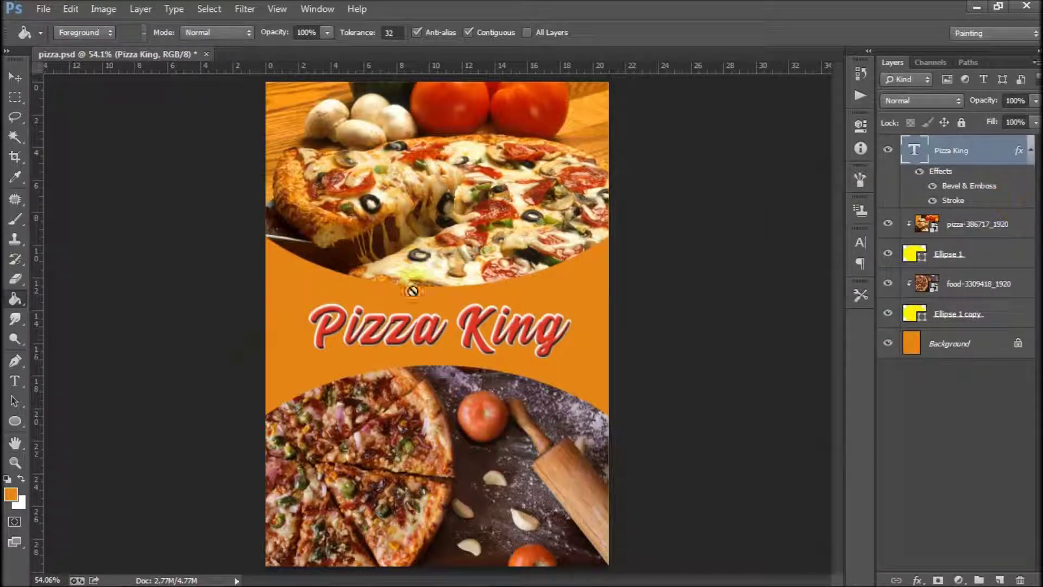
- Recolour the Pizza King title to deep tomato red 980c02, sampled from the photo
left_click(15, 381)
left_click(513, 33)
left_click(885, 154)
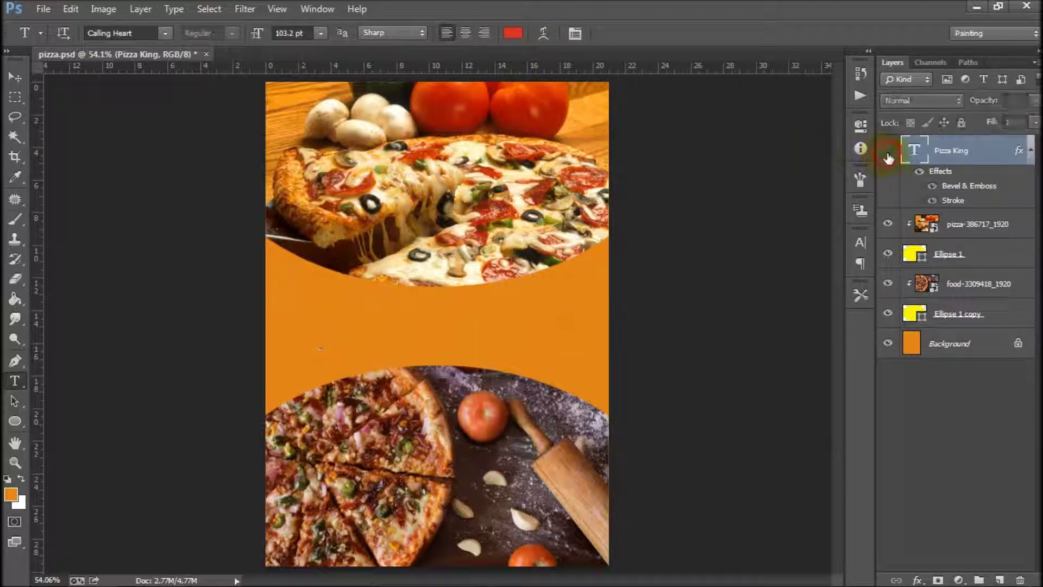
left_click(513, 34)
mouse_move(565, 245)
left_mouse_down()
mouse_move(474, 216)
mouse_move(382, 140)
left_mouse_up()
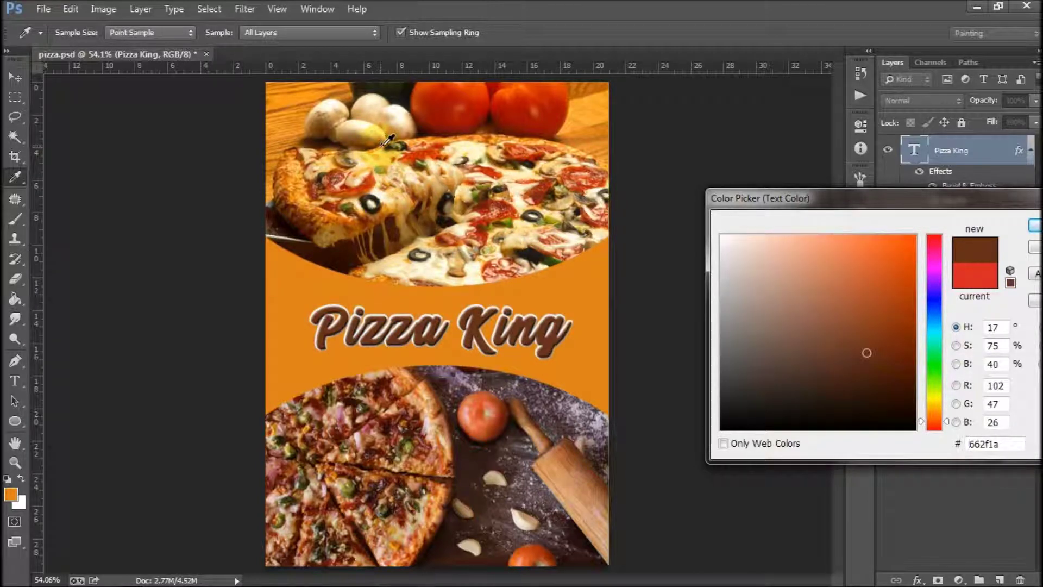
key("ctrl+minus")
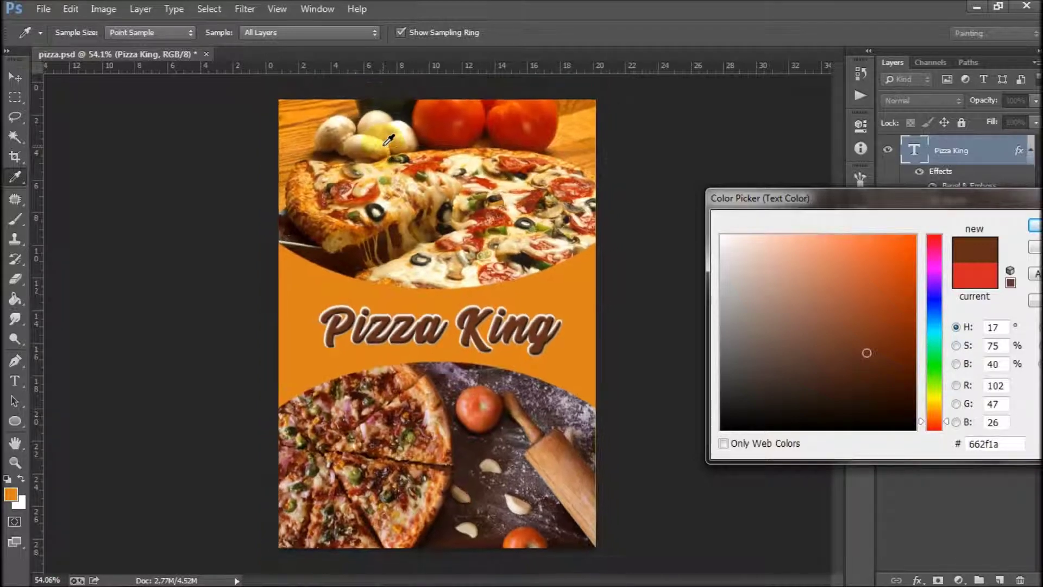
key("ctrl+minus")
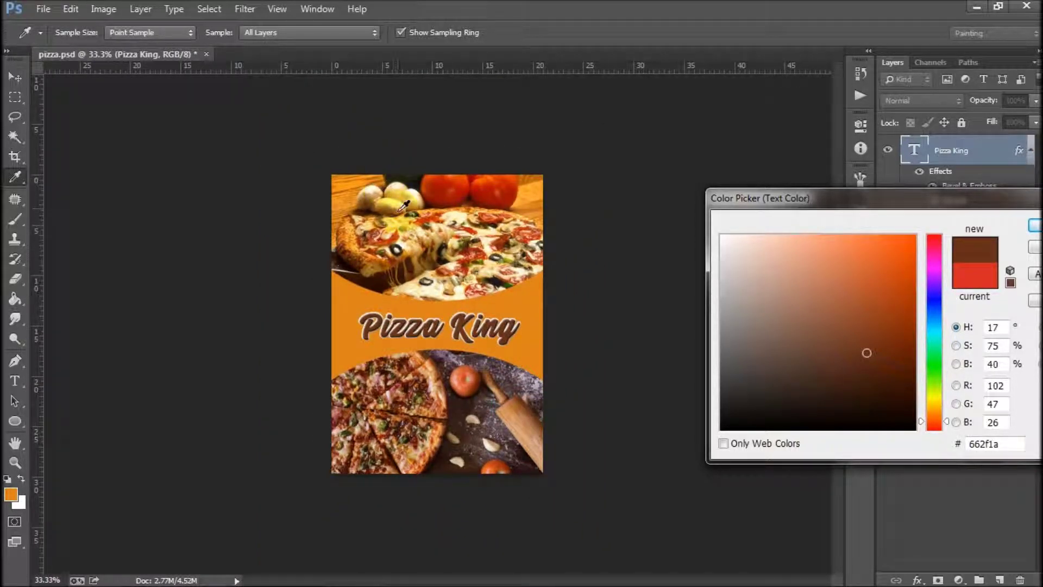
left_click(443, 186)
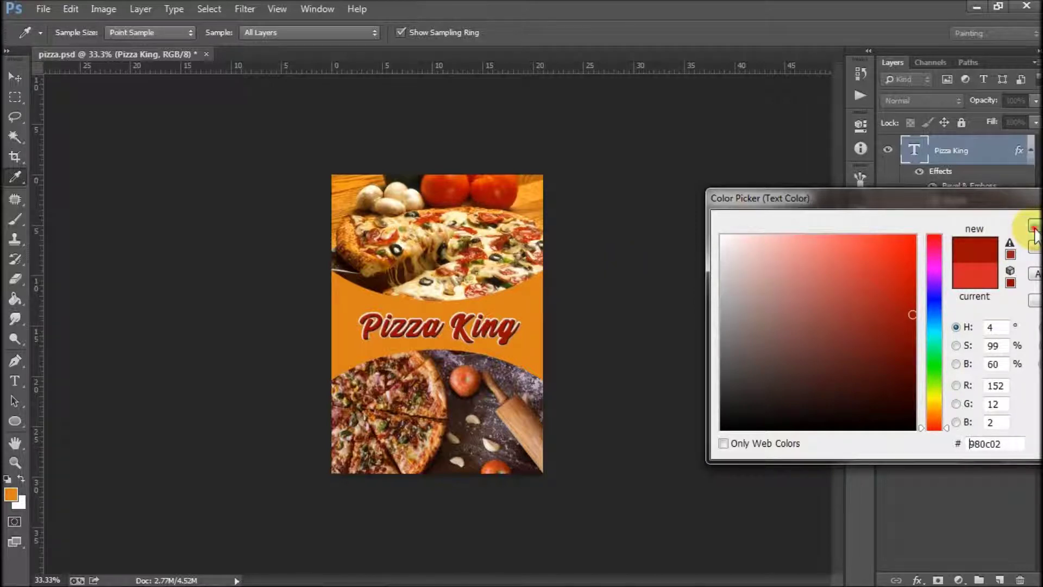
left_click(1035, 231)
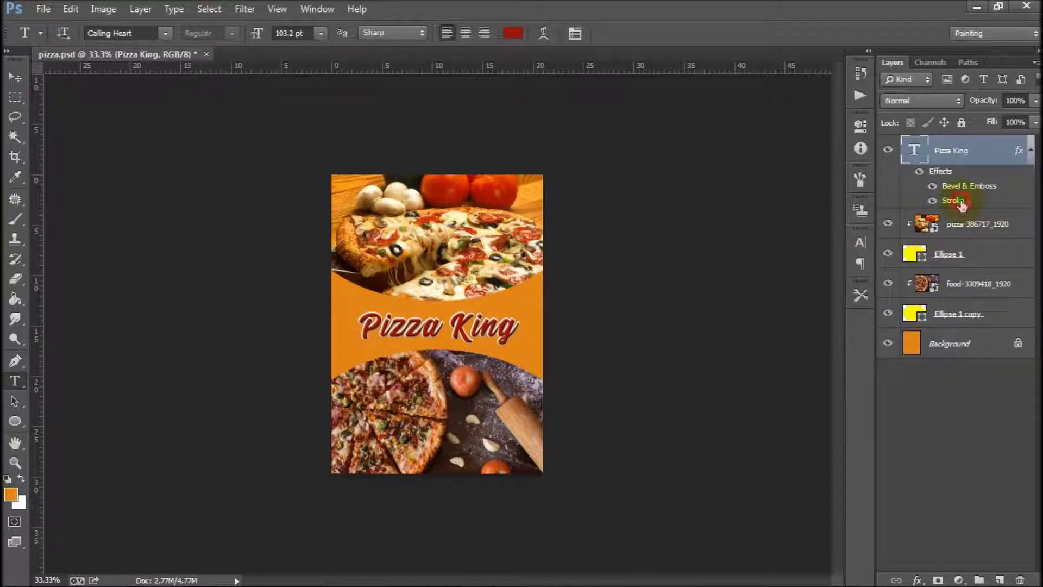
double_click(961, 202)
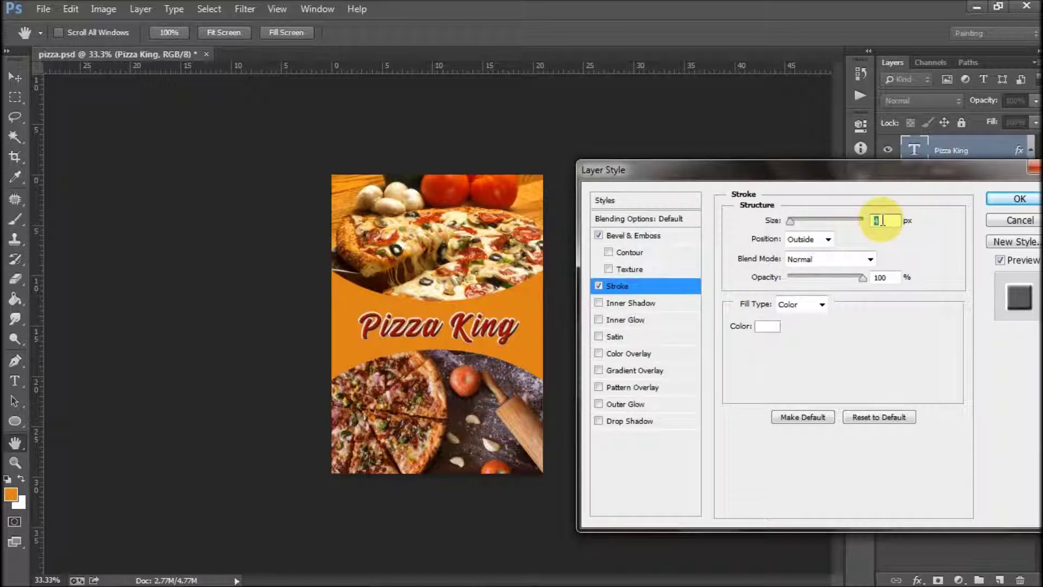
- Reduce the title's white stroke size below 7 px so the outline is thinner
left_click_drag(791, 223, 792, 221)
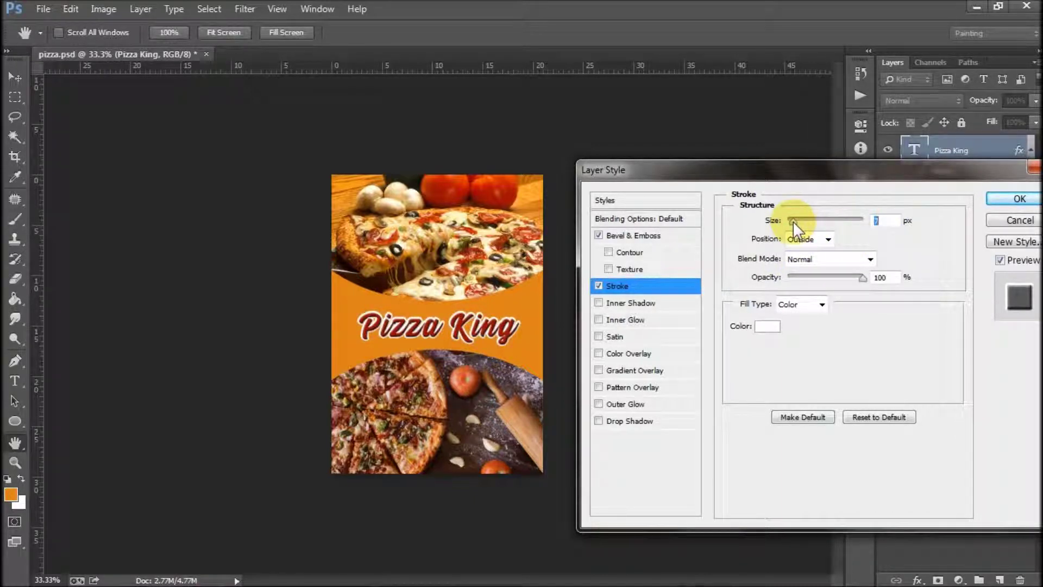
key("ctrl+plus")
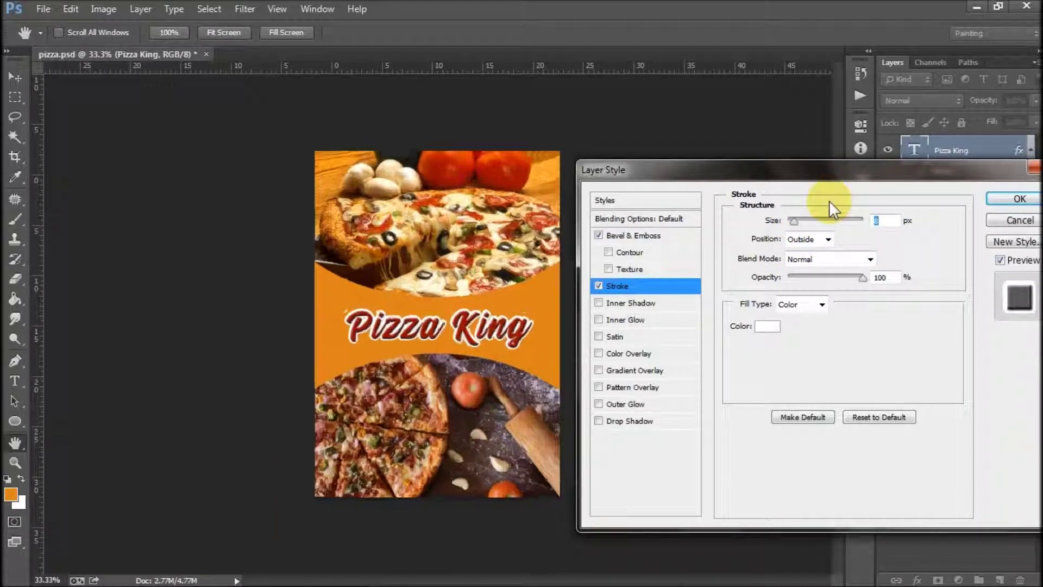
key("ctrl+plus")
key("Down")
key("Down")
key("Down")
key("Up")
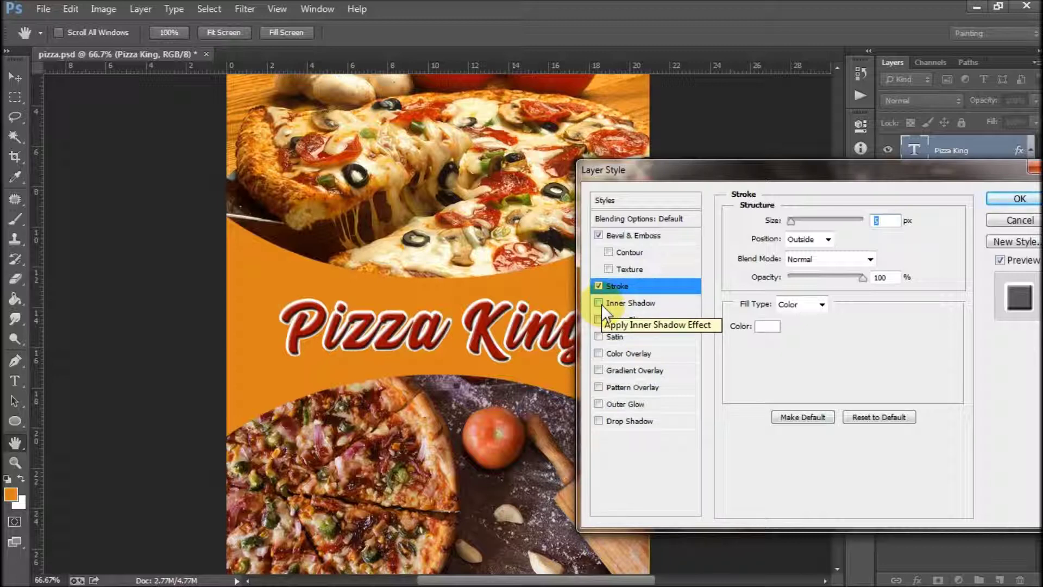
- Add a 100% opacity, 5 px drop shadow to the title and apply the layer effects
left_click(599, 422)
left_click(618, 420)
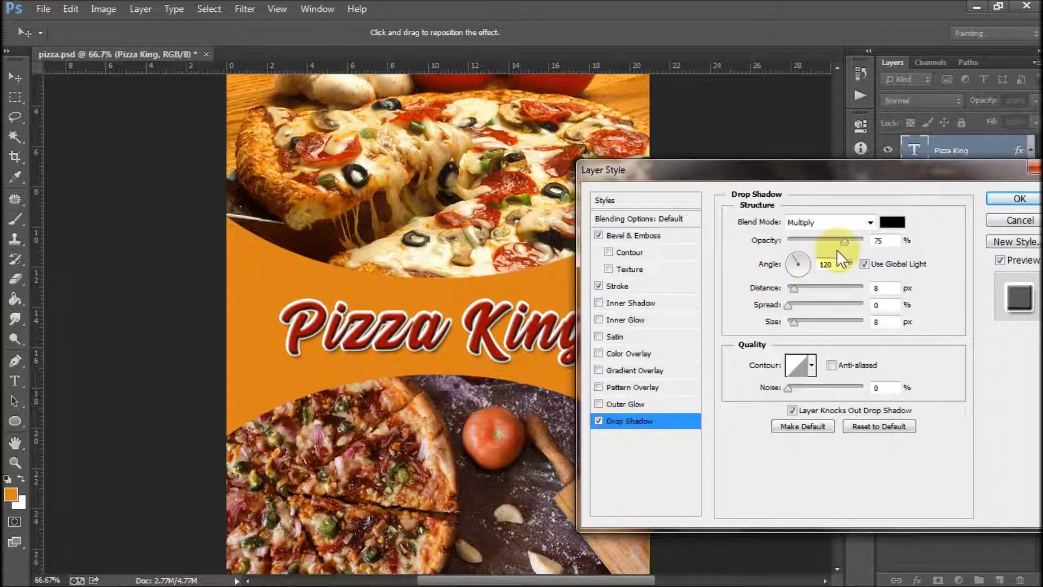
left_click_drag(794, 322, 791, 324)
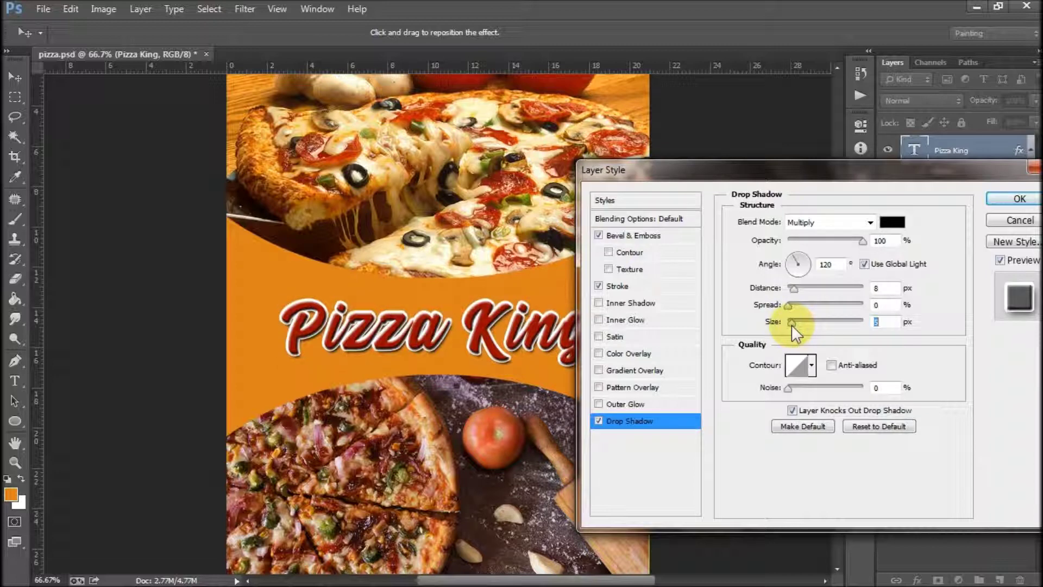
left_click_drag(795, 288, 796, 289)
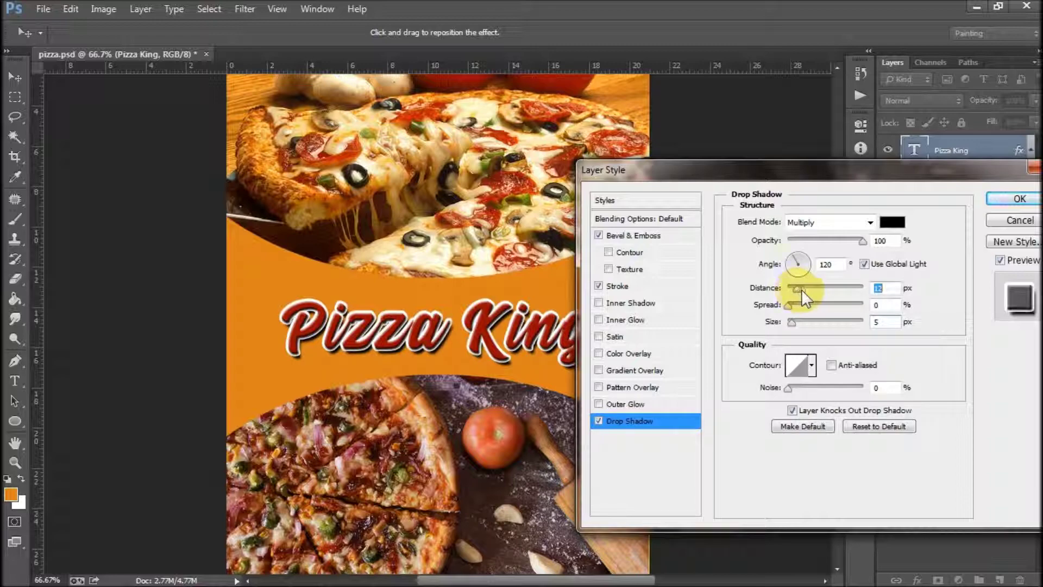
left_click(997, 200)
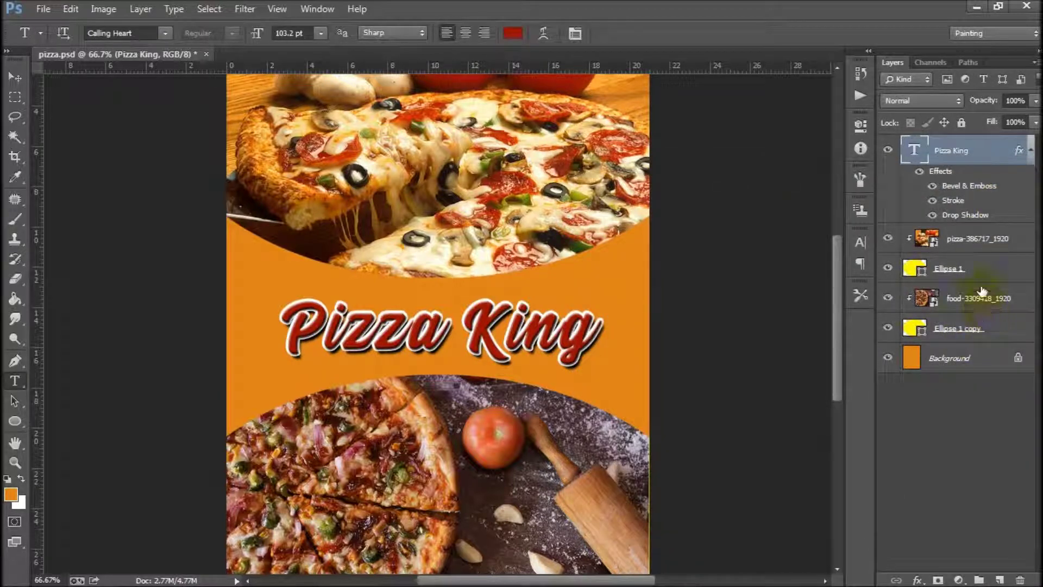
- Give the Ellipse 1 layer a white 8 px Stroke effect along the top photo's curve
left_click(972, 272)
left_click(890, 271)
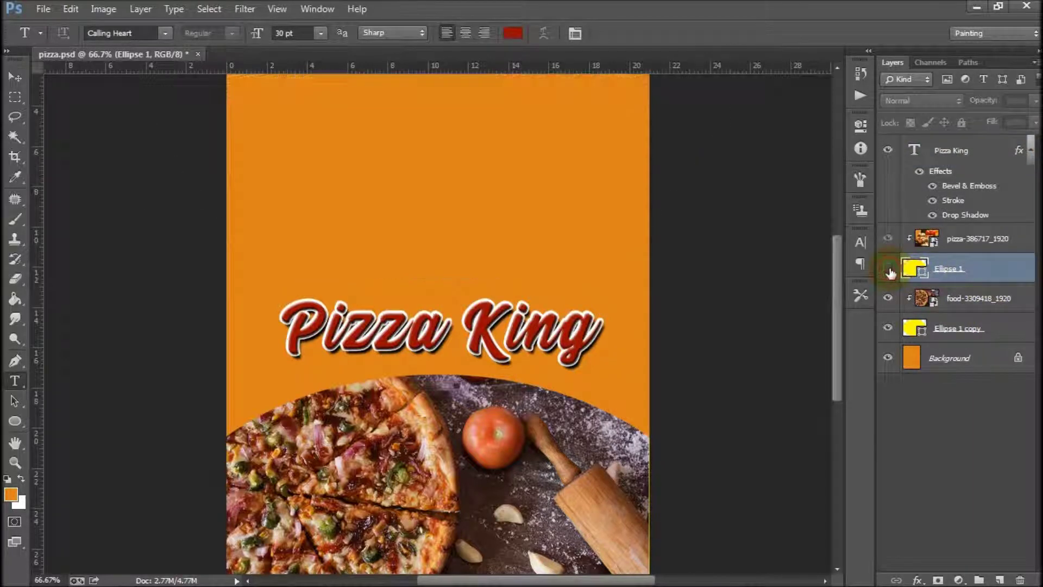
left_click(917, 580)
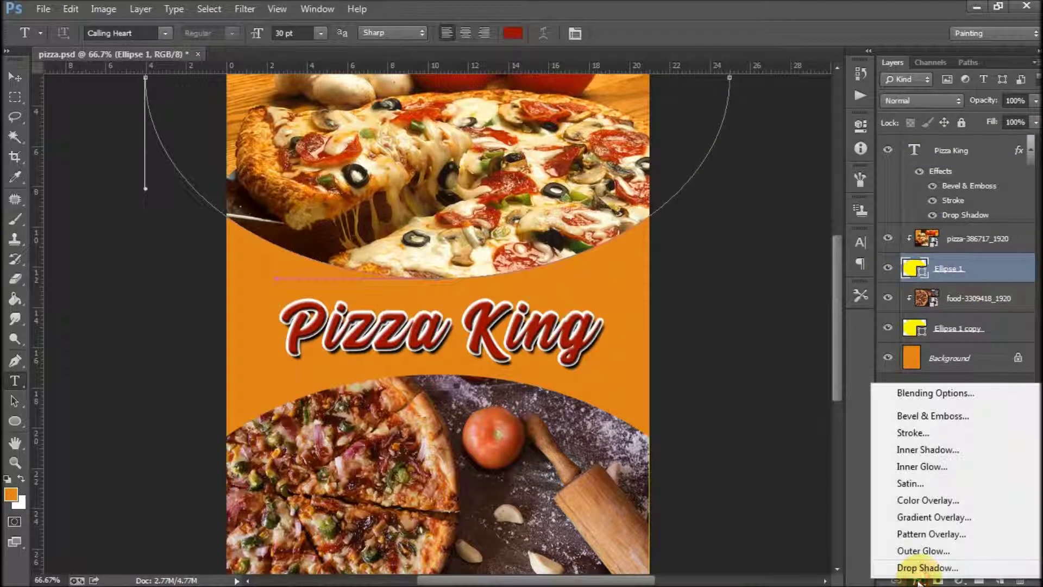
left_click(918, 433)
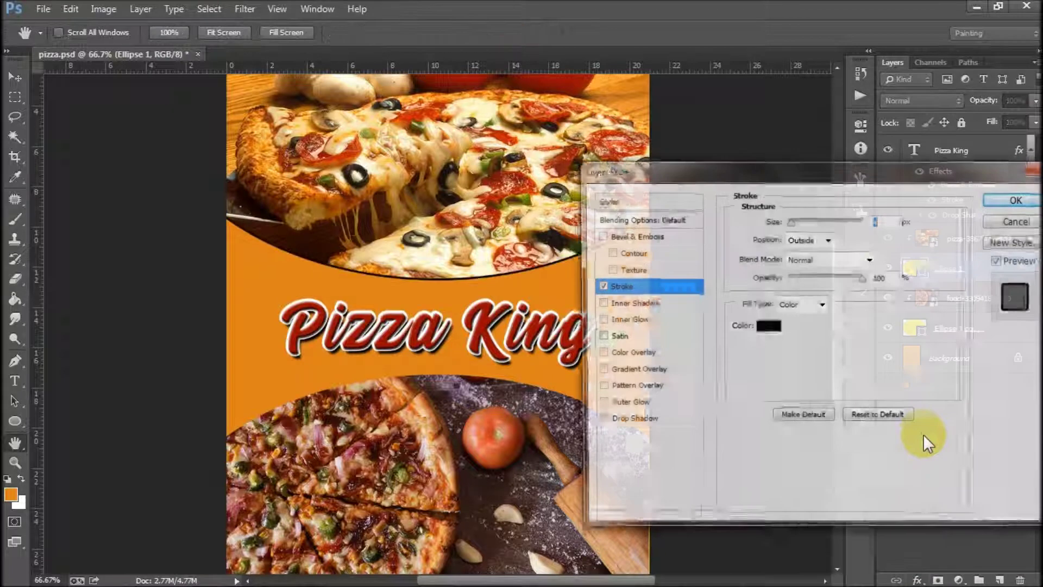
left_click(767, 326)
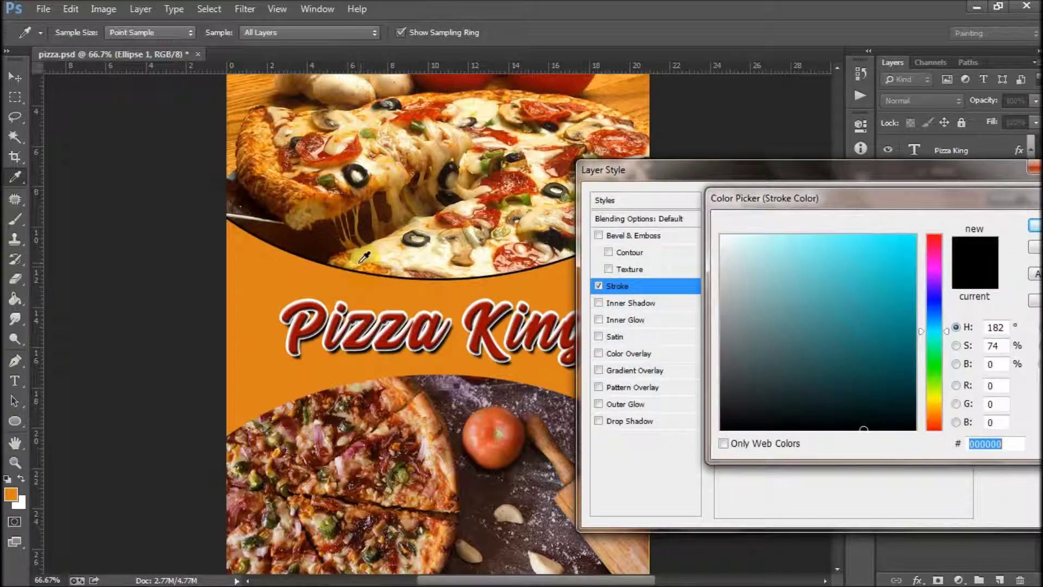
key("ctrl+minus")
key("ctrl+minus")
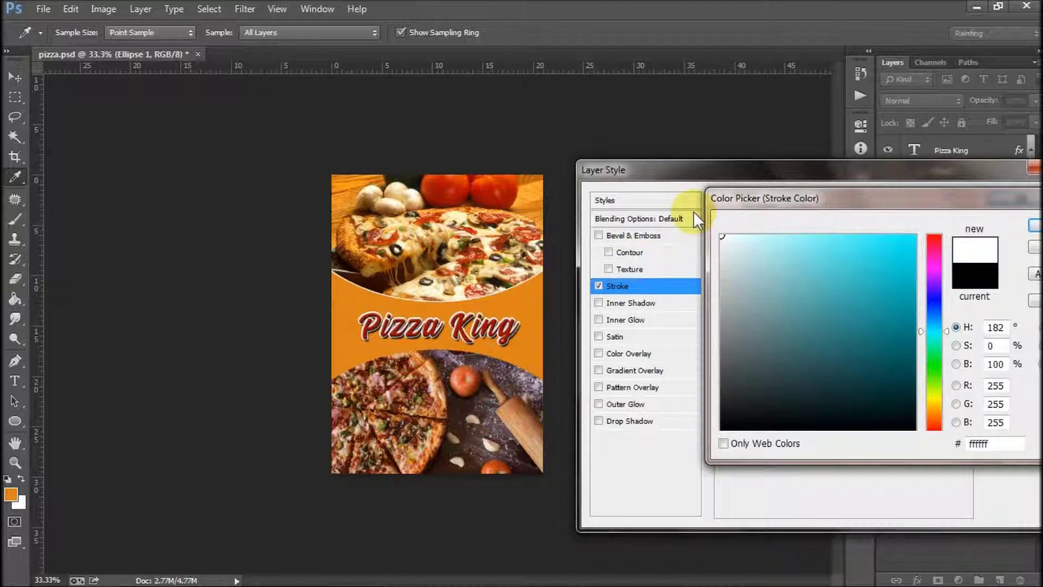
left_click(722, 237)
left_click(1035, 225)
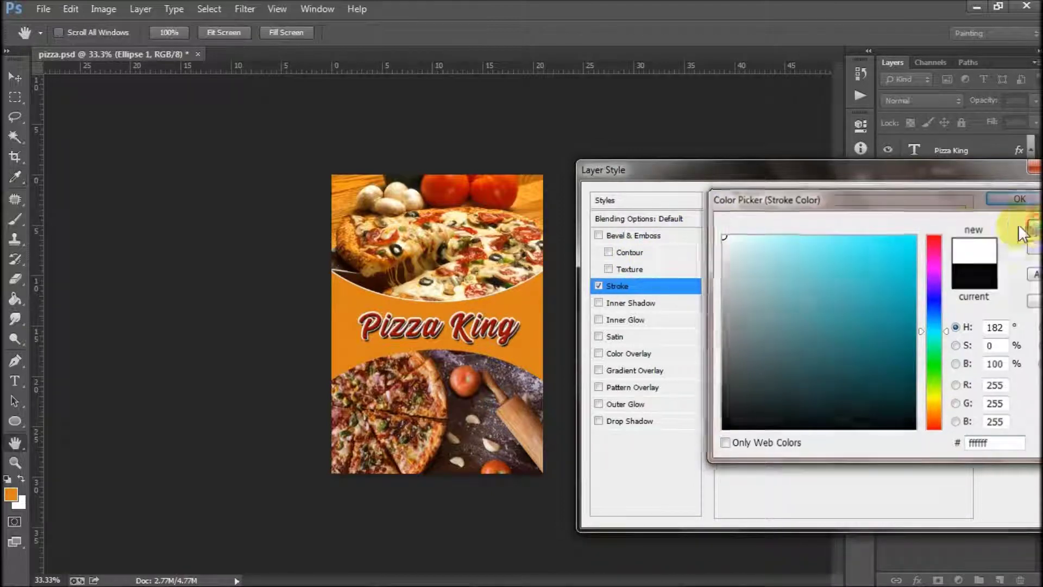
key("Up")
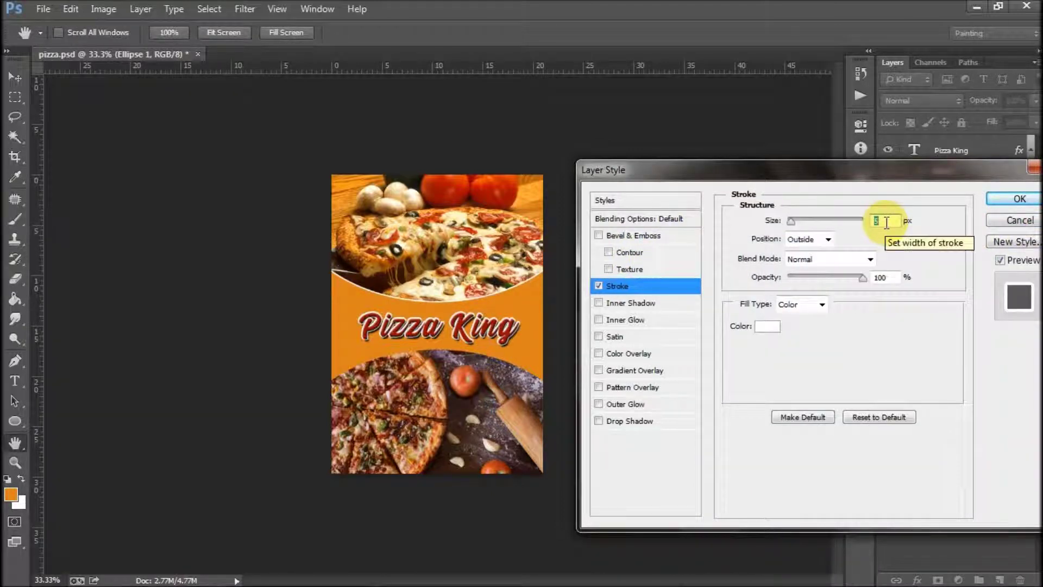
key("Up")
key("Up")
key("Up")
key("Up")
key("Up")
key("Up")
key("Up")
key("Up")
key("Up")
key("Up")
key("Up")
key("Up")
key("Down")
key("Down")
key("Down")
key("Down")
key("Down")
key("Down")
key("Down")
key("Down")
key("Down")
key("Down")
key("Down")
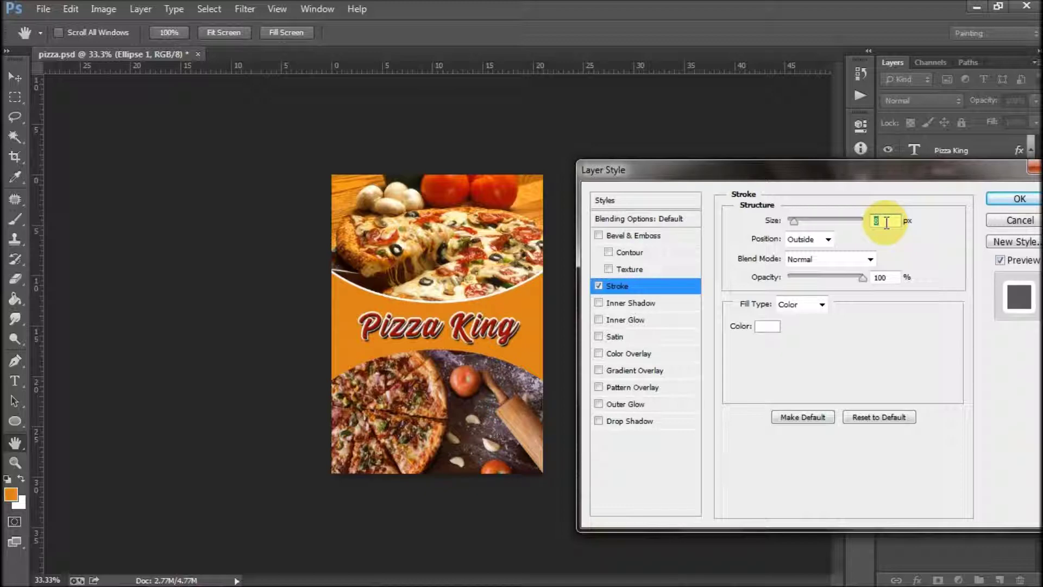
left_click(1003, 200)
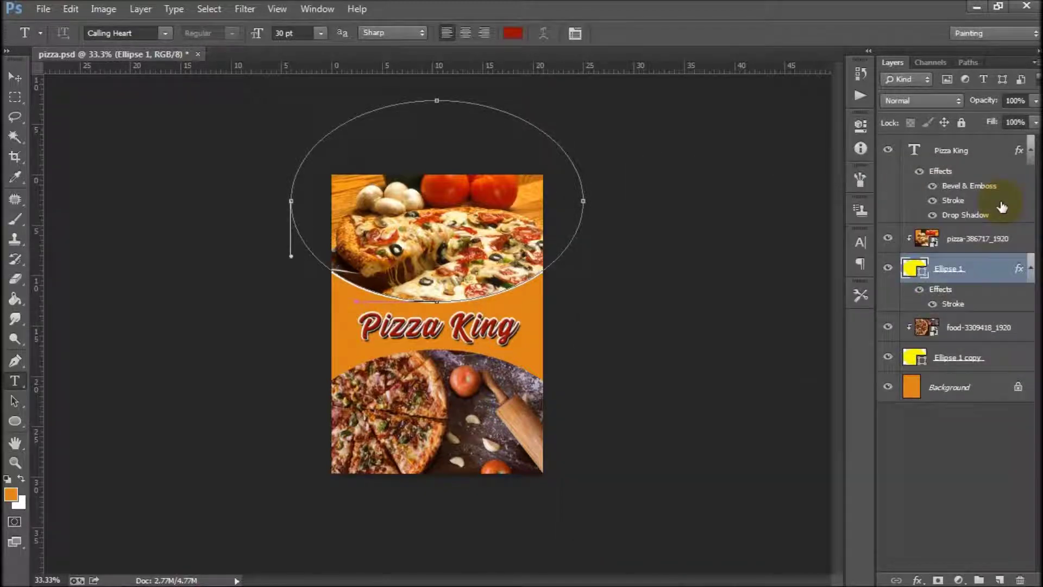
- Copy Ellipse 1's layer style and paste it onto Ellipse 1 copy
right_click(980, 261)
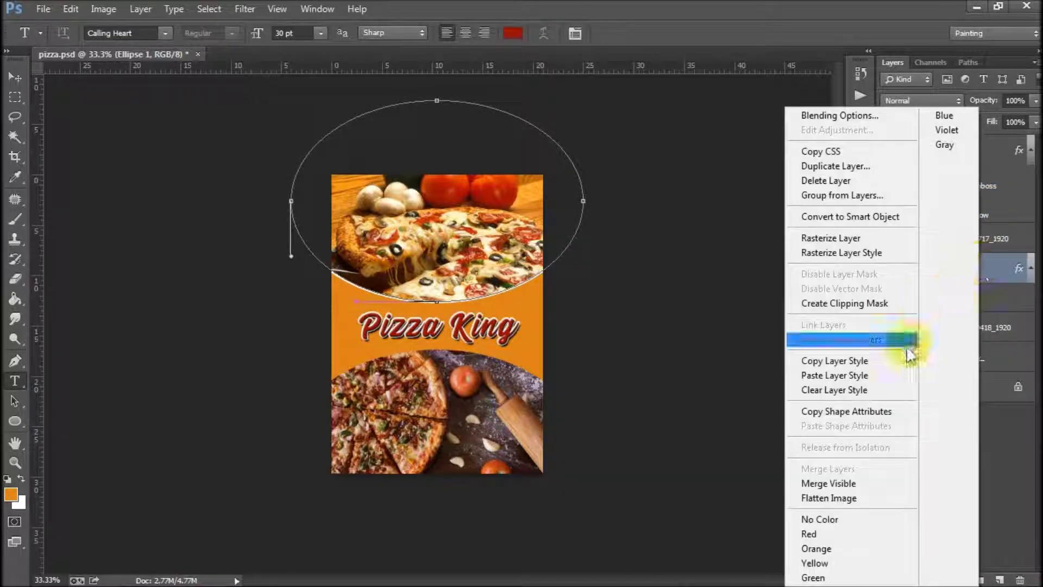
left_click(898, 360)
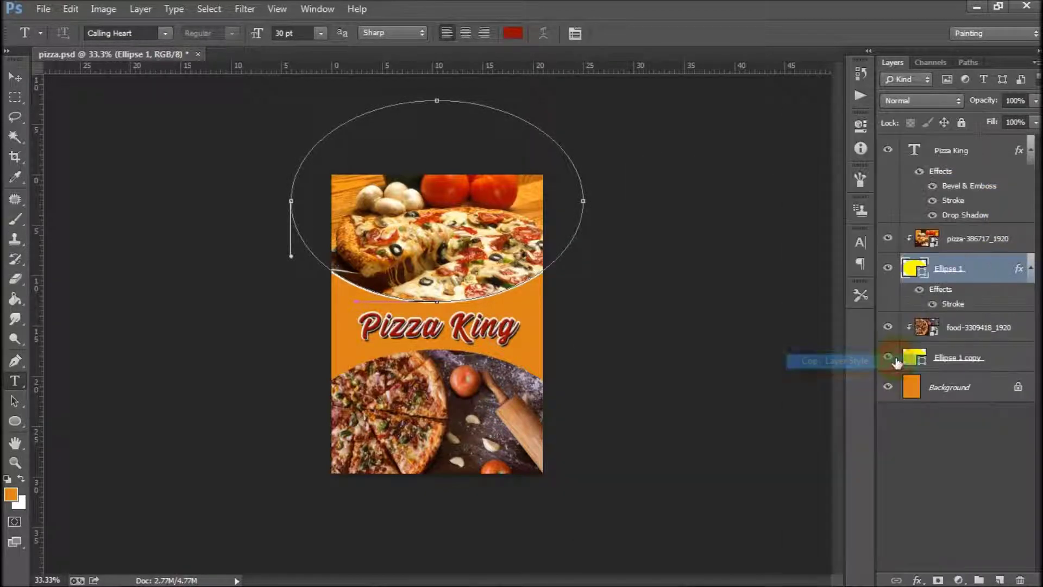
left_click(973, 359)
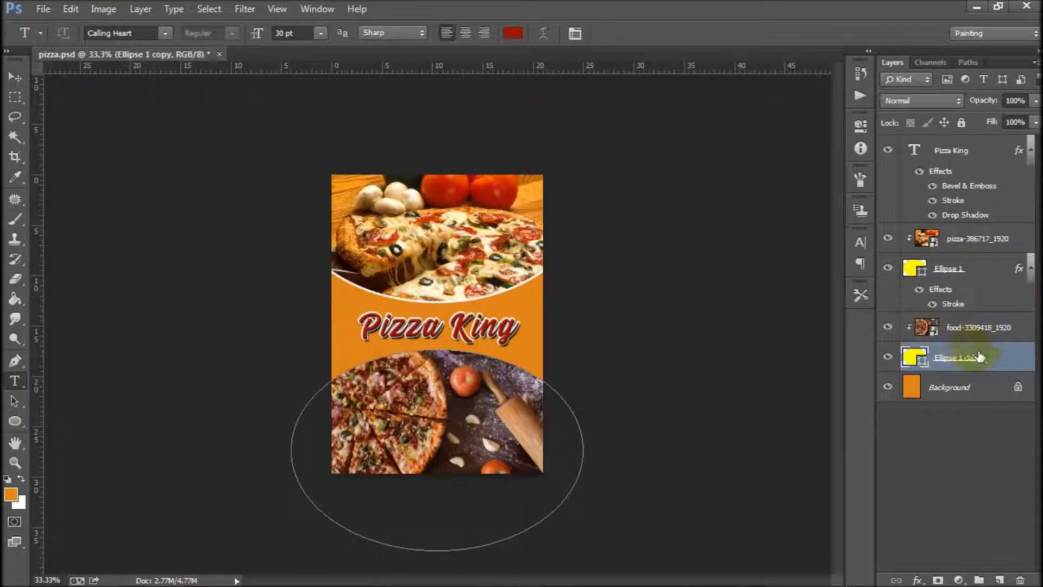
right_click(981, 359)
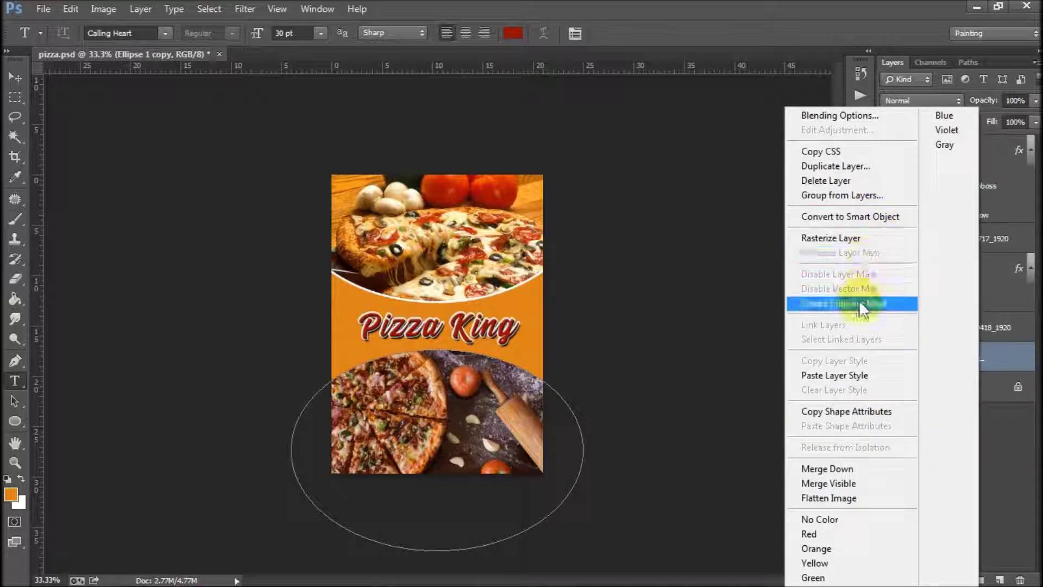
left_click(853, 373)
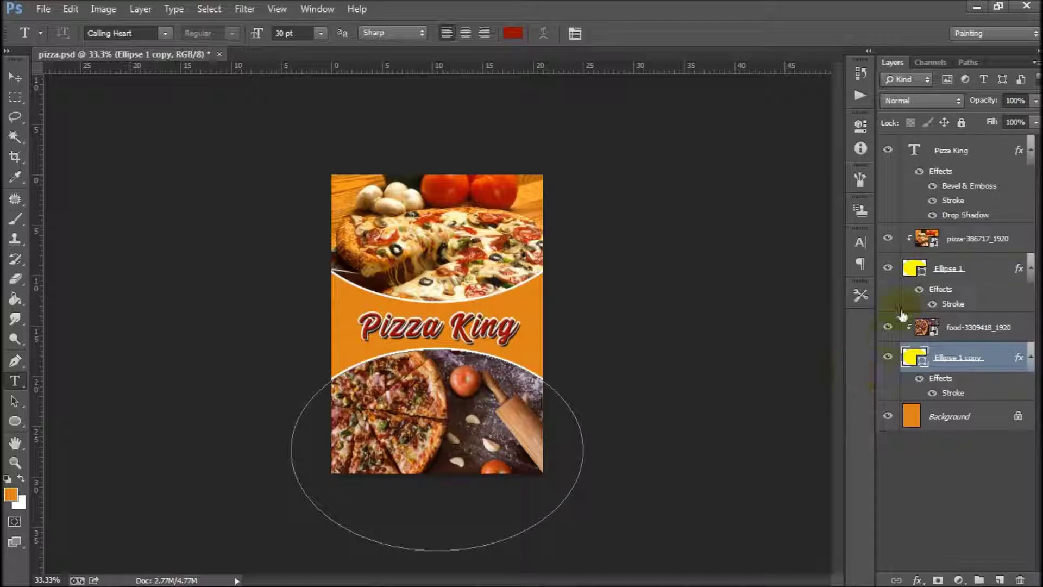
- Zoom in and select the Background layer with the Move tool active
left_click(956, 151)
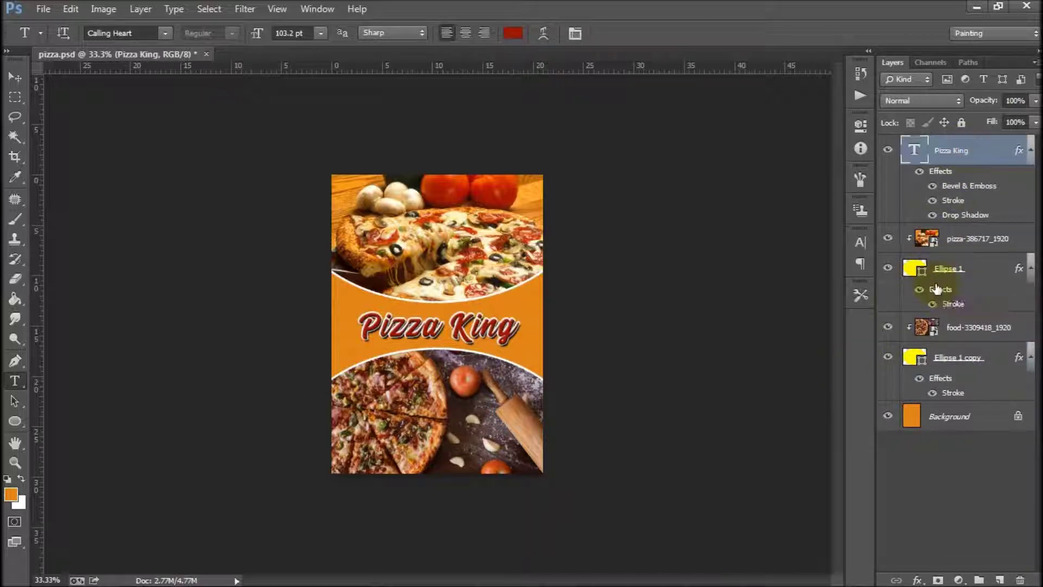
key("ctrl+plus")
left_click(951, 416)
key("v")
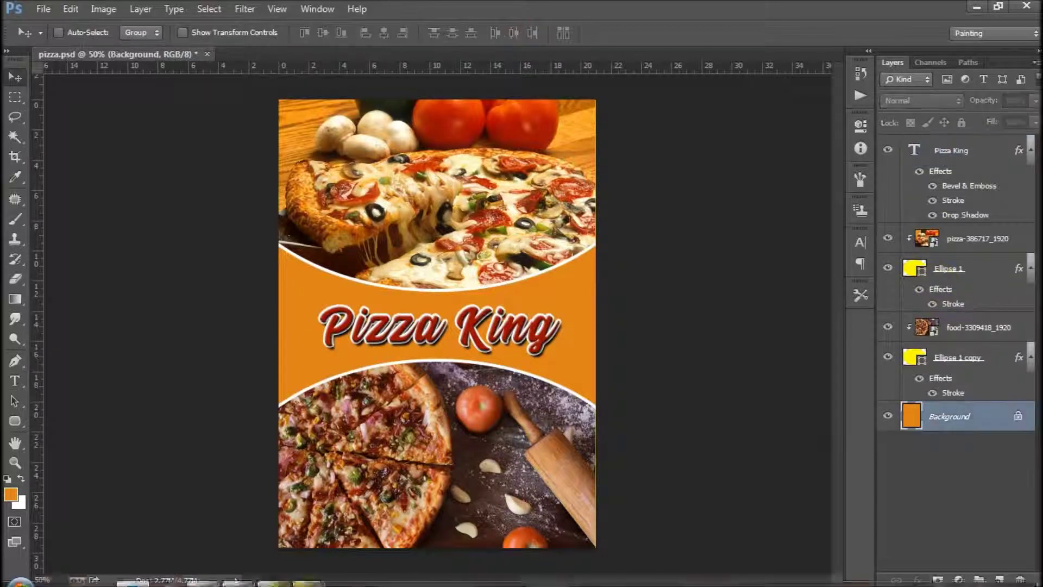
- Drag pizza-boxes-358029_1920 from the pizza folder onto the Photoshop canvas
left_click(226, 502)
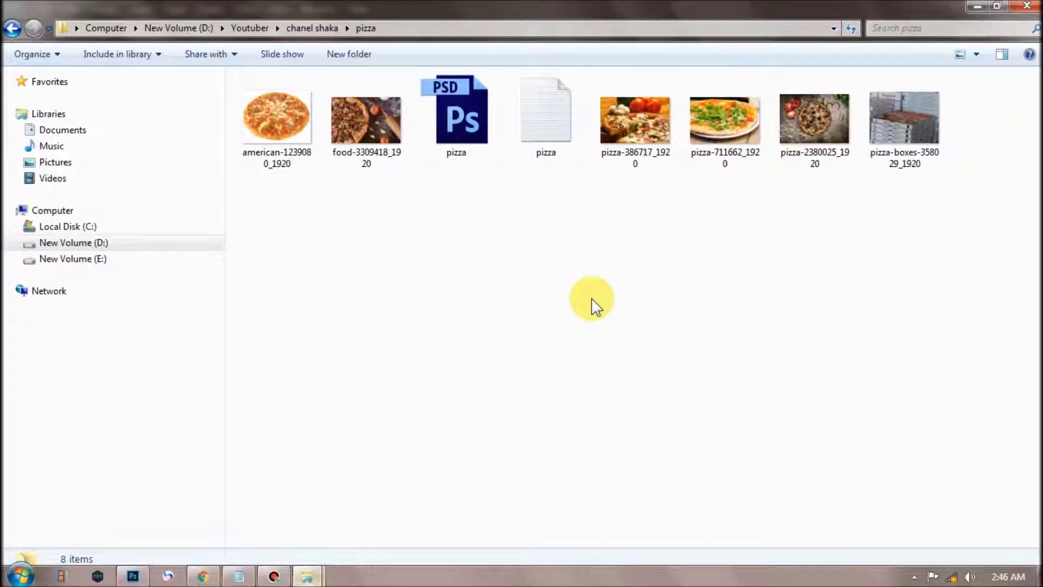
left_click(881, 166)
left_click_drag(901, 109, 250, 579)
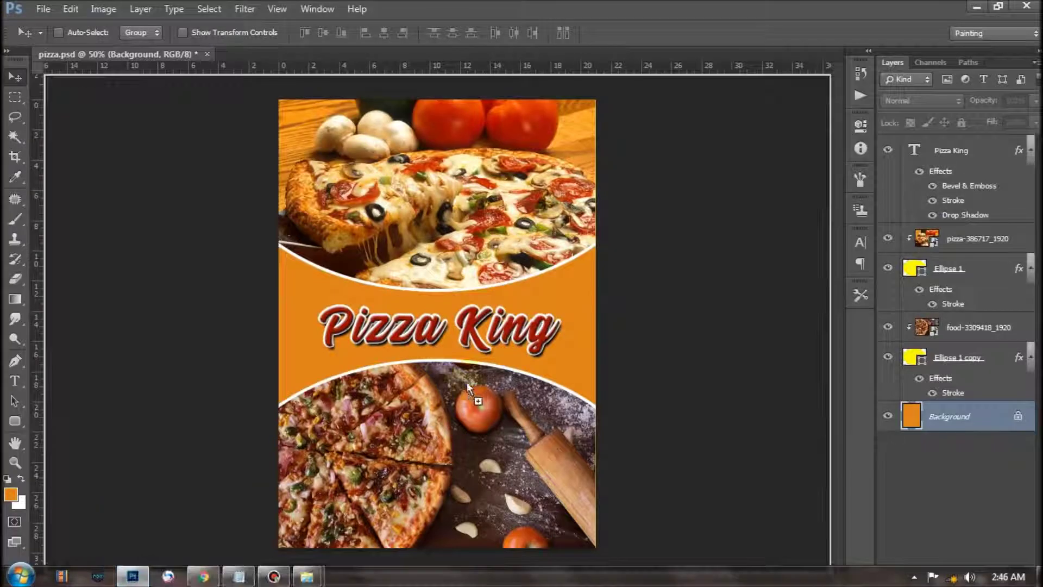
left_click_drag(296, 565, 467, 377)
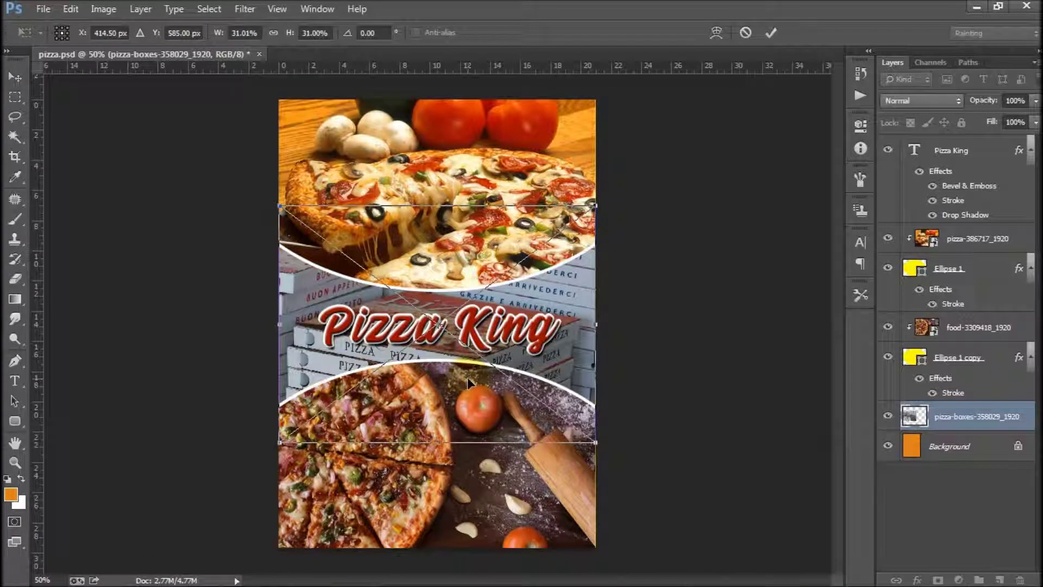
- Place the pizza-boxes image and lower its layer opacity to 26%
key("Return")
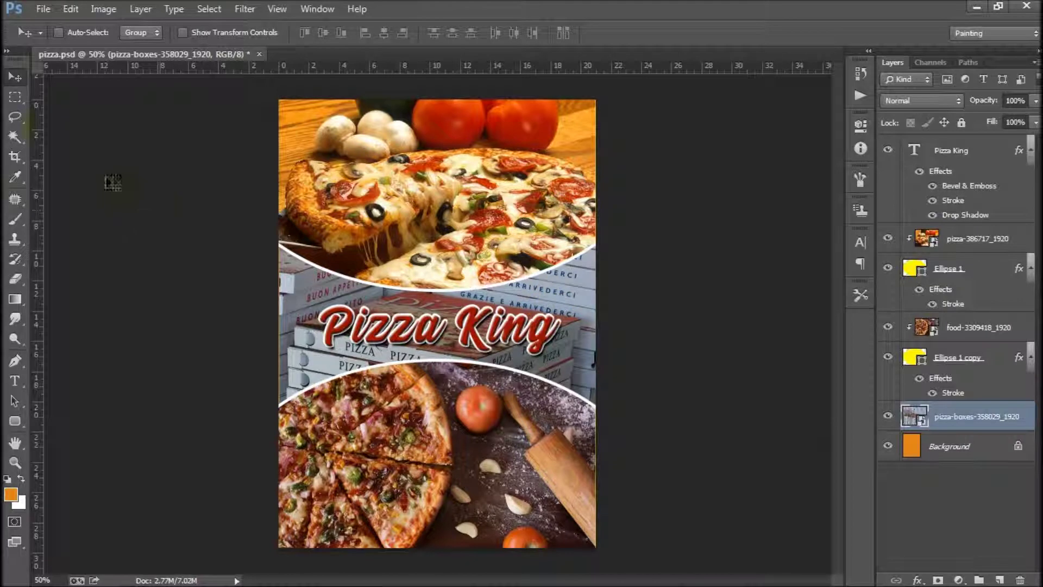
left_click(887, 416)
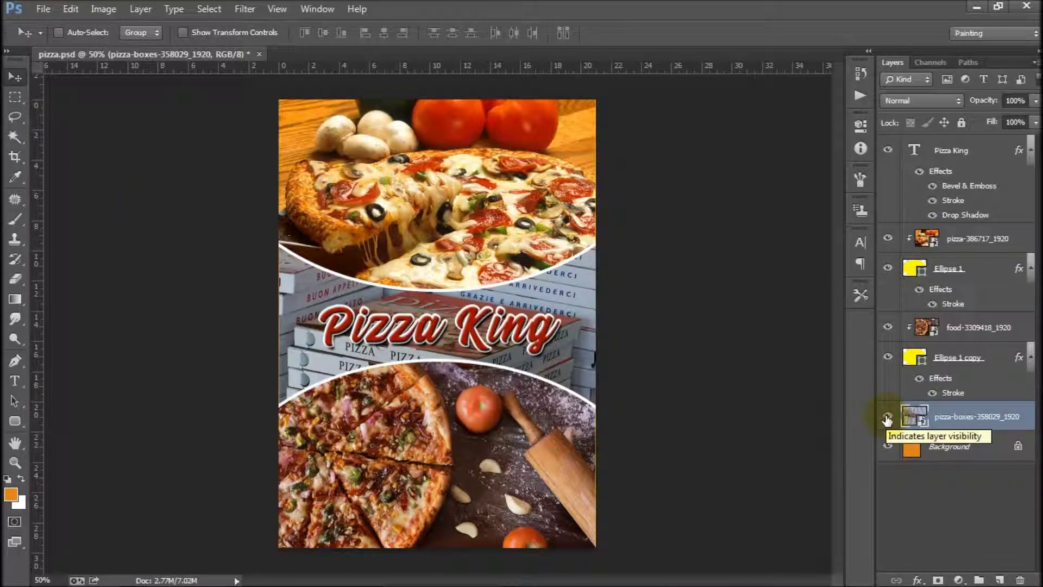
left_click(1035, 100)
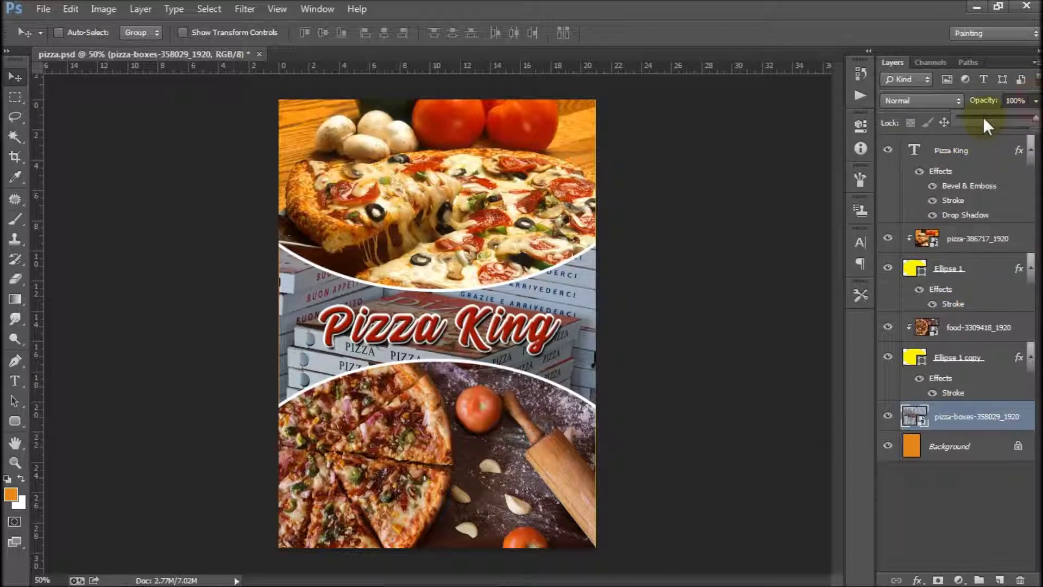
left_click_drag(983, 116, 975, 119)
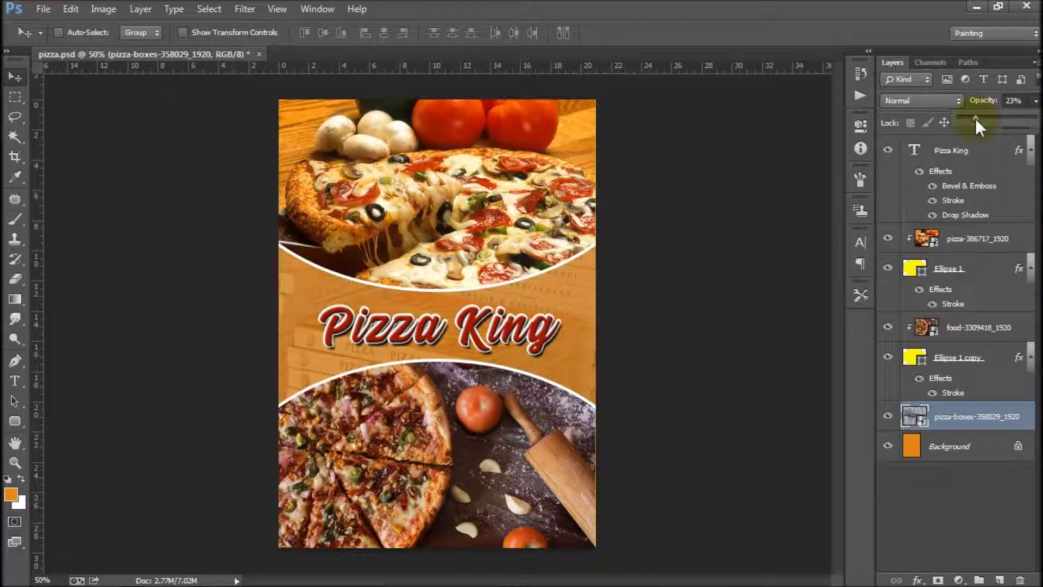
left_click_drag(979, 118, 977, 118)
- Move the faded boxes texture up behind the title, then select the top photo and Ellipse 1
right_click(587, 319)
left_click(587, 319)
left_click_drag(585, 315, 582, 254)
mouse_move(568, 328)
left_mouse_down()
mouse_move(550, 331)
mouse_move(565, 327)
left_mouse_up()
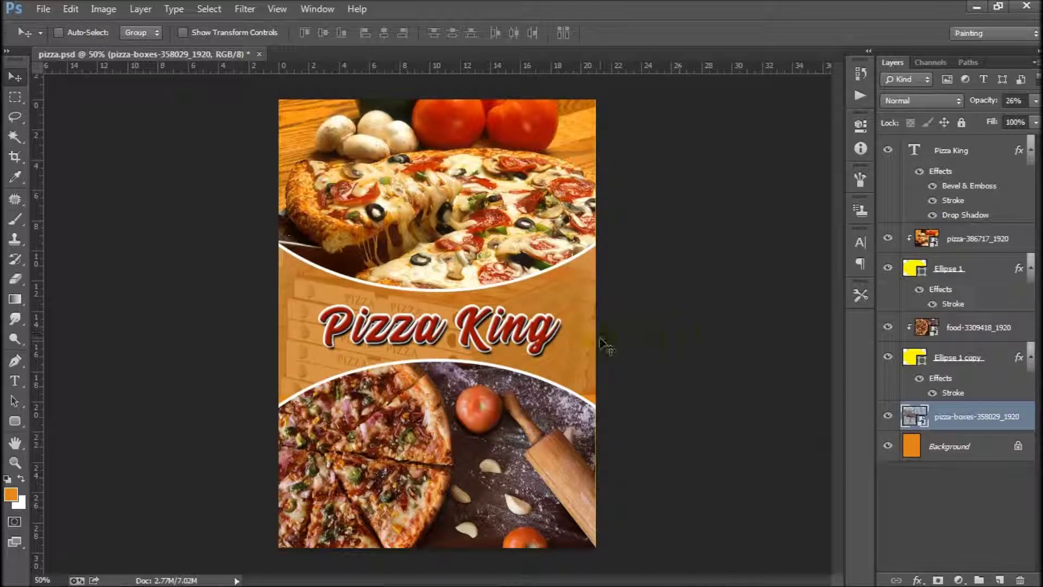
left_click(962, 239)
left_click(962, 270, "shift")
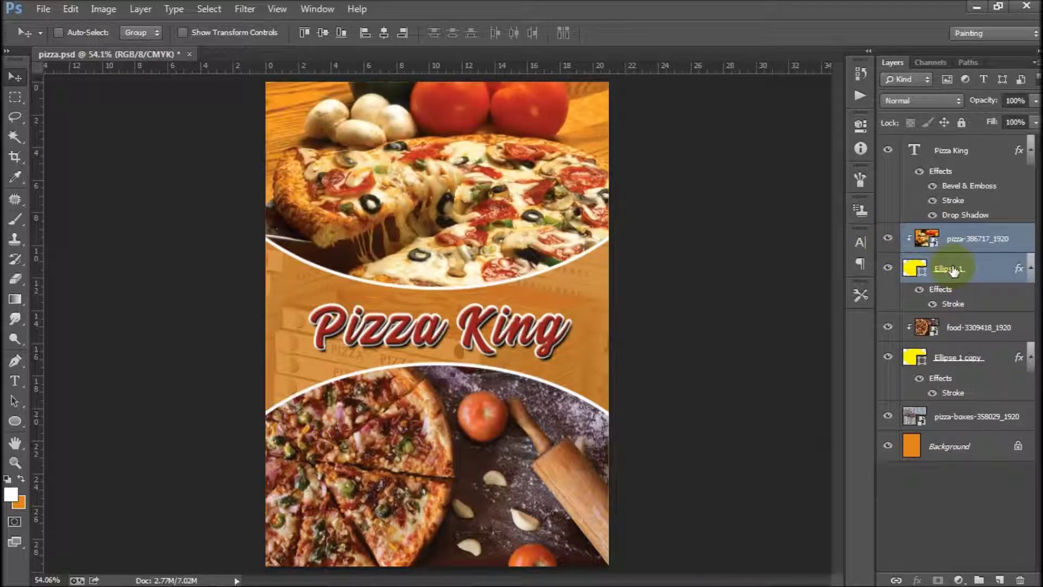
- Nudge the top pizza photo and the Pizza King title upward
key("shift+Up")
key("shift+Up")
key("shift+Up")
key("shift+Up")
key("shift+Up")
key("shift+Up")
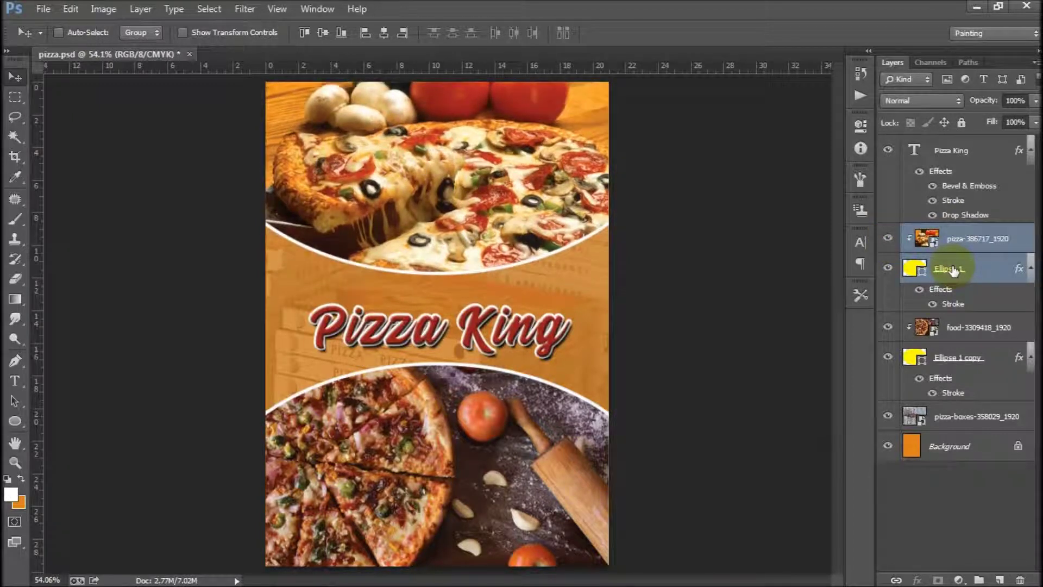
key("shift+Up")
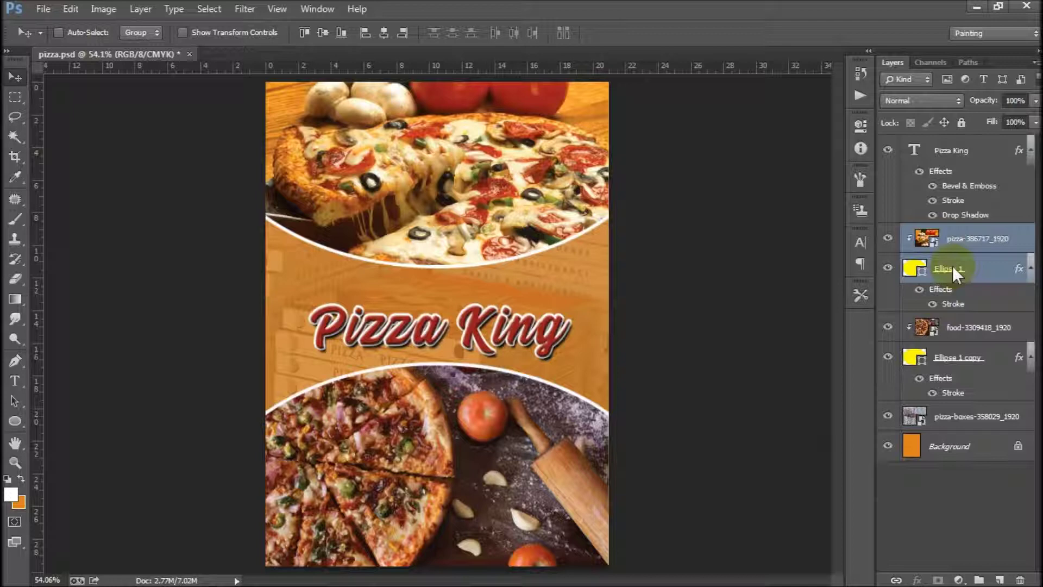
key("shift+Up")
key("shift+Up")
key("shift+Up")
key("shift+Up")
key("shift+Up")
key("shift+Up")
key("shift+Up")
key("shift+Up")
key("shift+Up")
key("shift+Up")
key("shift+Up")
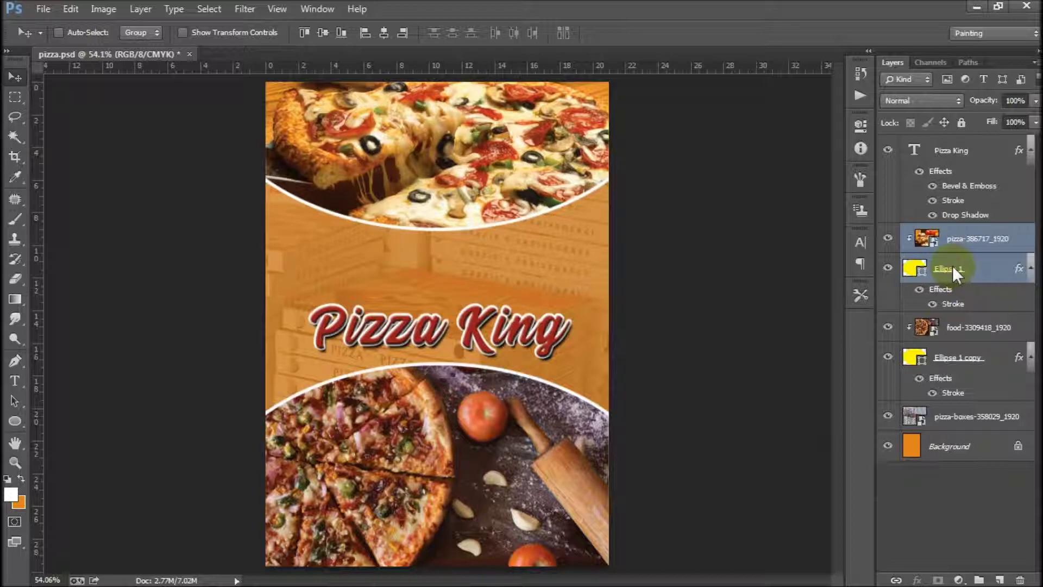
left_click(959, 152)
key("shift+Up")
key("shift+Up")
key("shift+Up")
key("shift+Up")
key("shift+Up")
key("shift+Up")
key("shift+Up")
key("shift+Up")
key("shift+Up")
key("shift+Up")
key("shift+Up")
key("shift+Up")
key("shift+Up")
key("shift+Up")
key("shift+Up")
key("shift+Up")
key("shift+Up")
key("shift+Up")
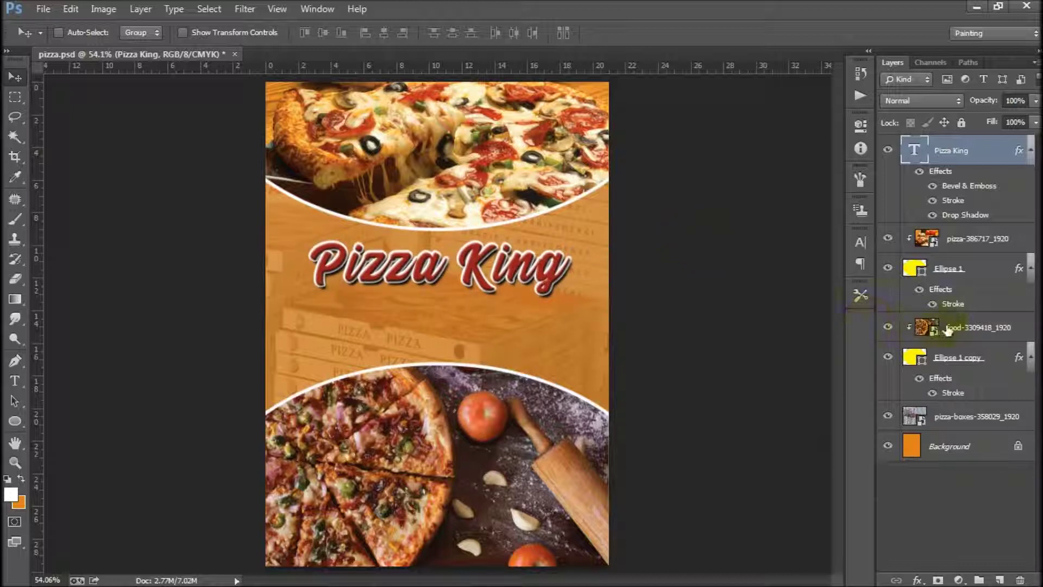
- Move the bottom pizza photo with Ellipse 1 copy further down
left_click(945, 329)
left_click(957, 359, "shift")
key("shift+Down")
key("shift+Down")
key("shift+Down")
key("shift+Down")
key("shift+Down")
key("shift+Down")
key("shift+Down")
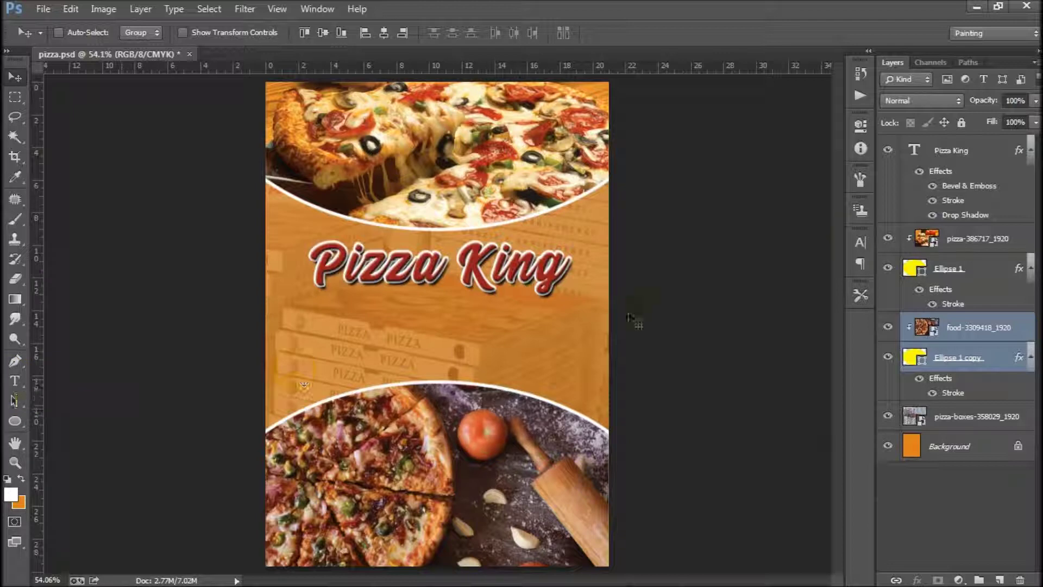
left_click(967, 157)
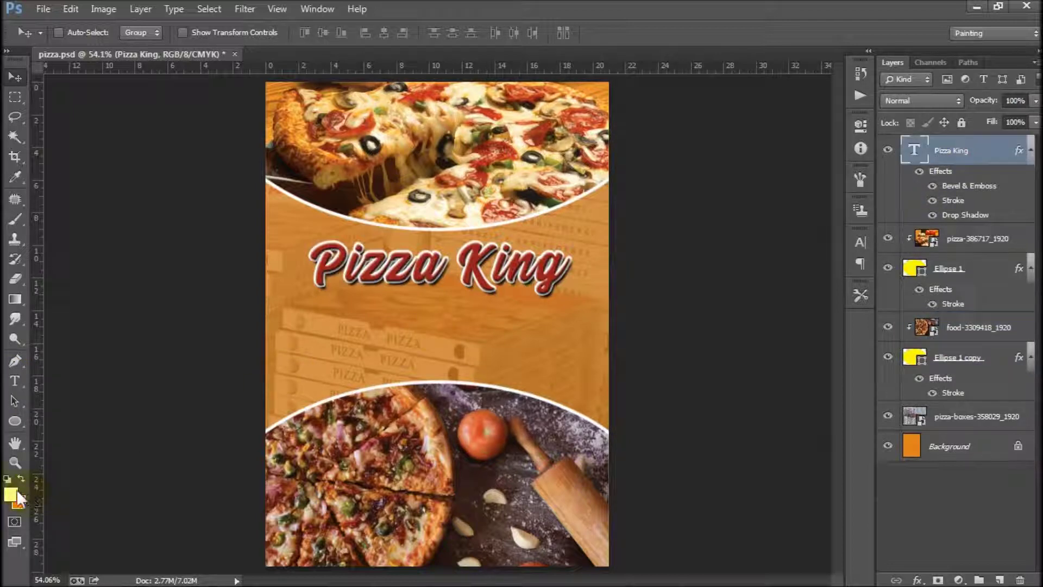
- Draw a white rectangle across the flyer's bottom, fading it rightward with a gradient mask
left_click_drag(20, 419, 53, 416)
left_click_drag(246, 506, 650, 543)
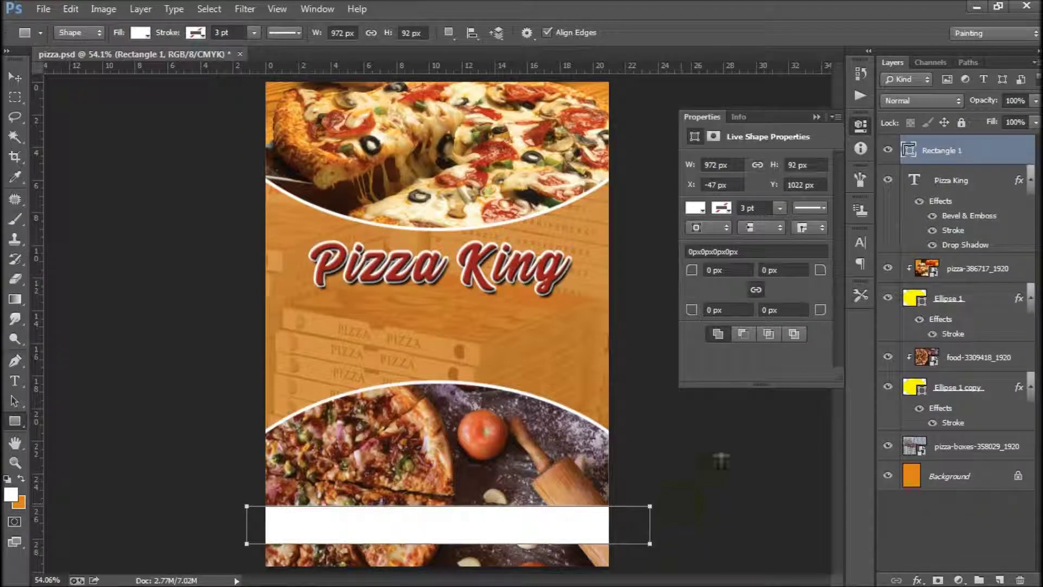
left_click(938, 580)
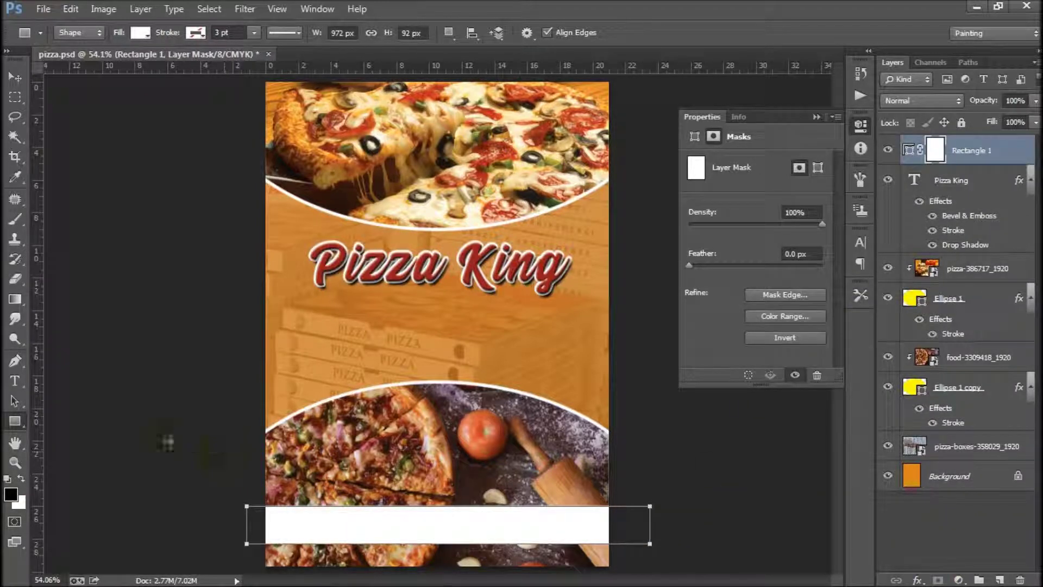
left_click(14, 298)
left_click_drag(598, 517, 324, 518)
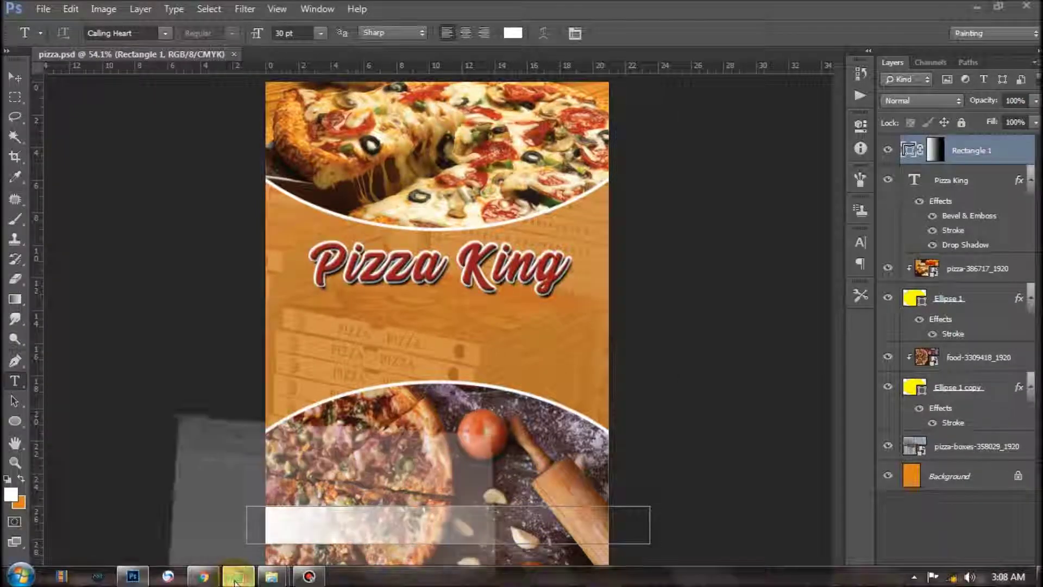
- Copy 'Lorem ipsum dolor sit amet' from Notepad and start a new text layer
left_click(134, 576)
left_click(7, 106)
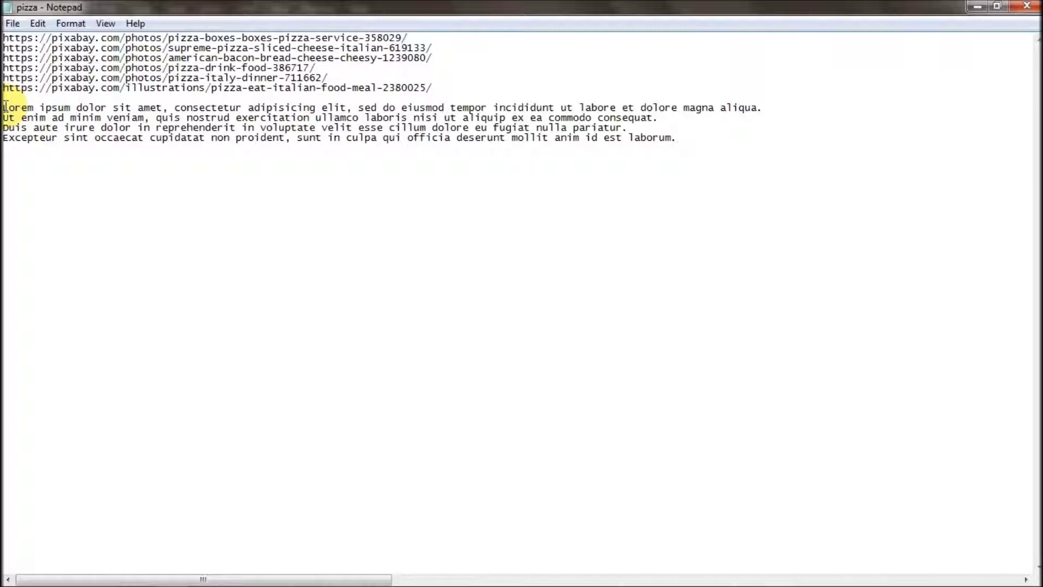
left_click_drag(4, 107, 160, 106)
key("ctrl+c")
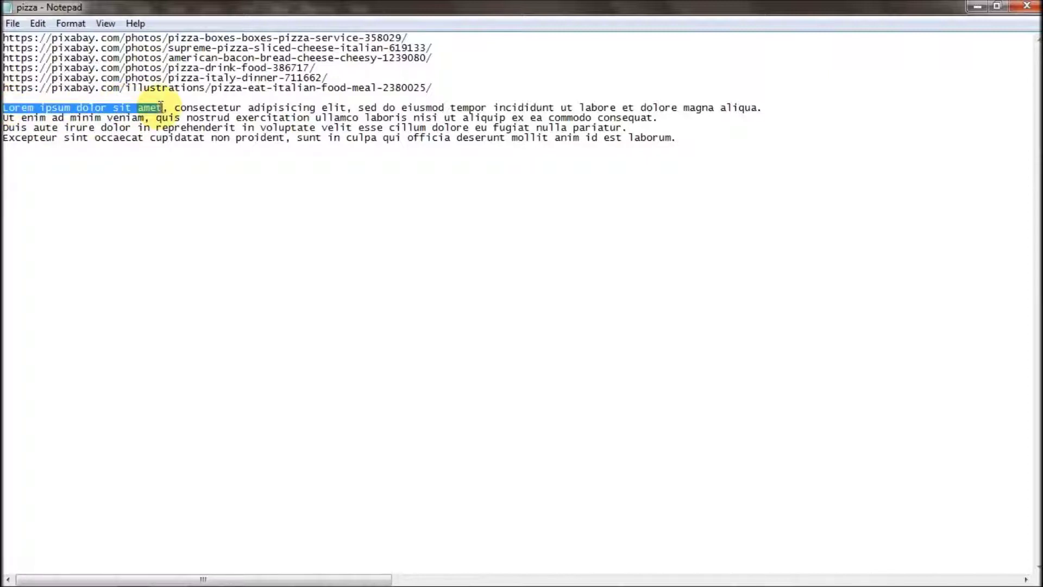
left_click(977, 7)
left_click(363, 322)
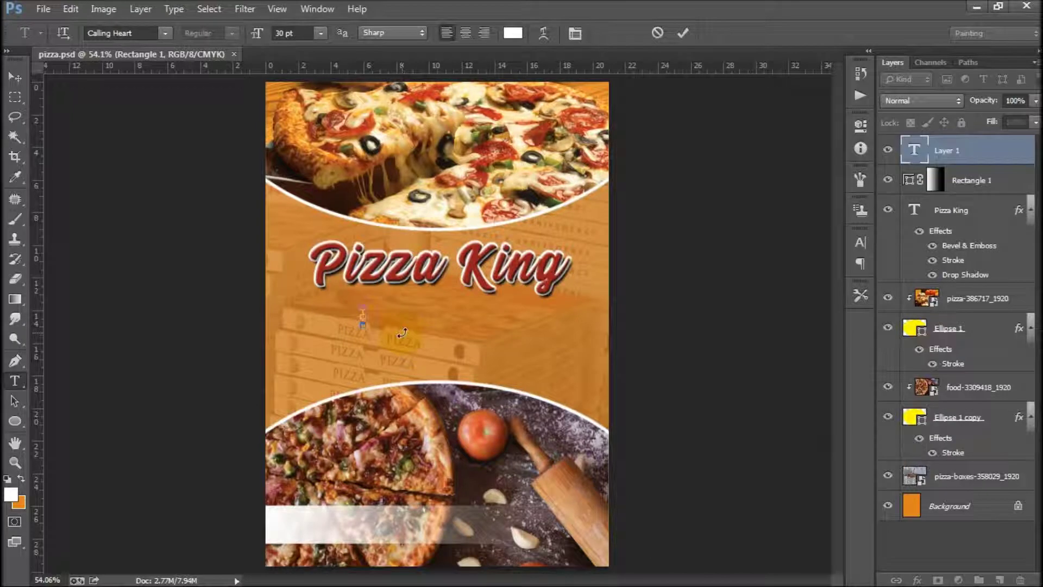
- Paste 'Lorem ipsum dolor sit amet' and position it just under the Pizza King title
key("ctrl+v")
left_click(15, 76)
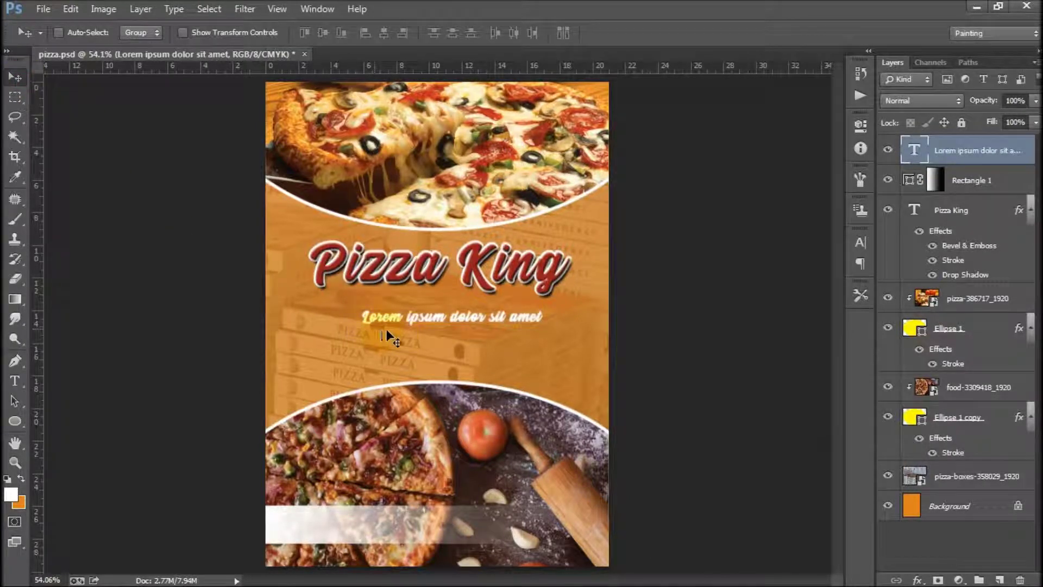
left_click_drag(412, 313, 389, 297)
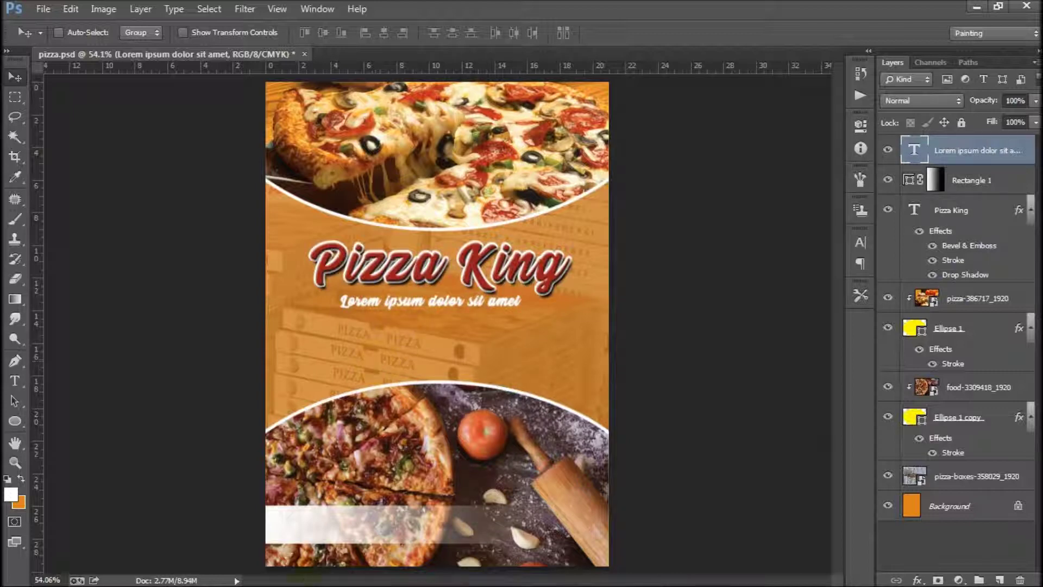
mouse_move(272, 577)
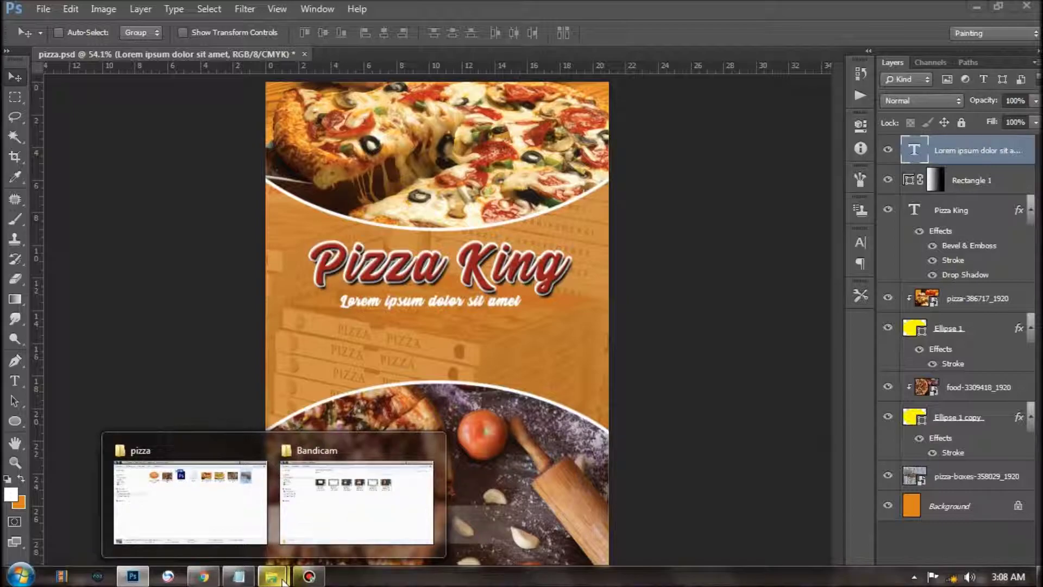
- Copy the 'consectetur … veniam' passage from Notepad and return to the Photoshop flyer
left_click(239, 576)
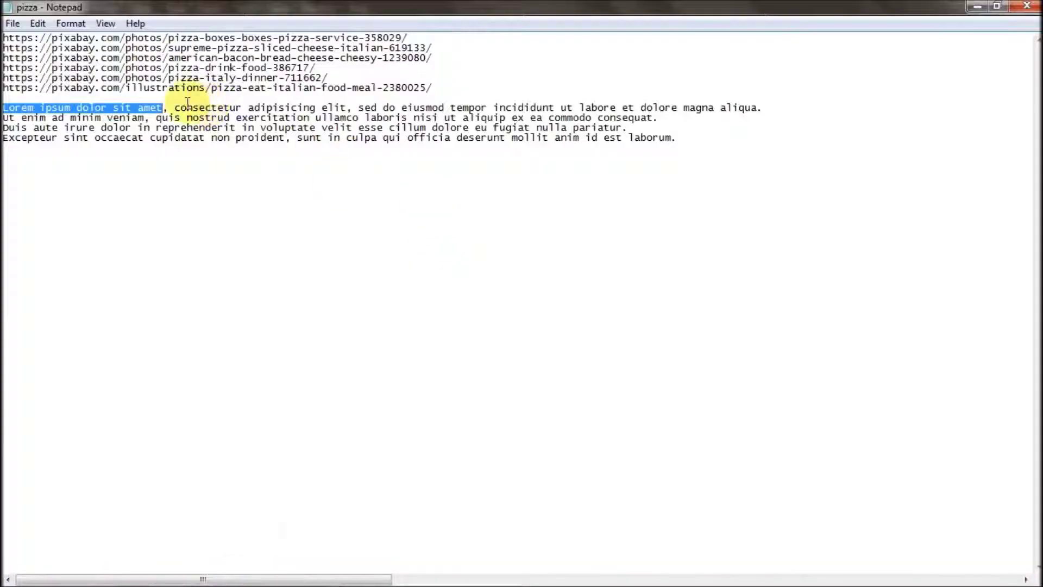
left_click_drag(174, 108, 145, 117)
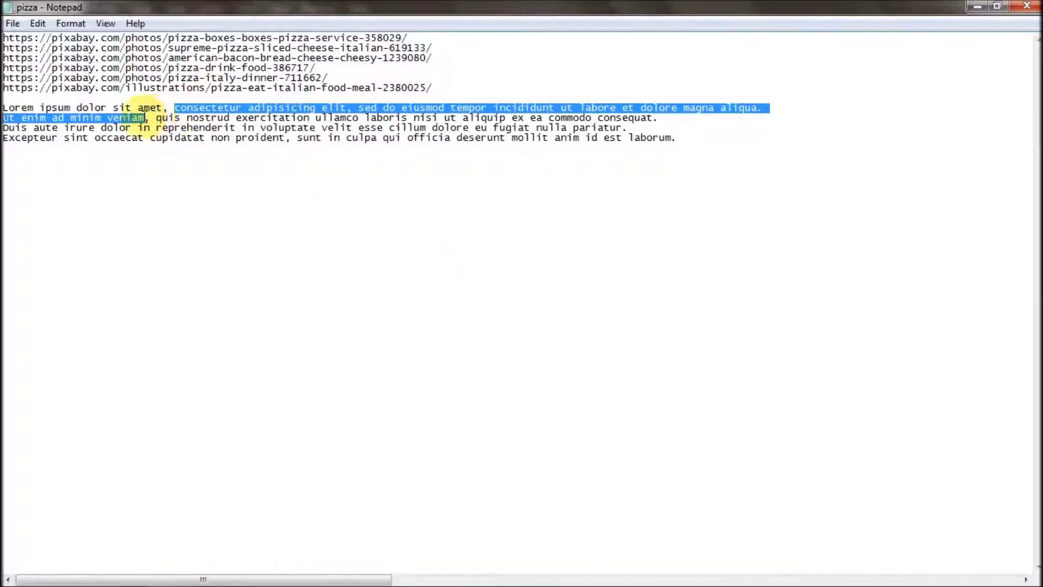
right_click(190, 107)
left_click(224, 156)
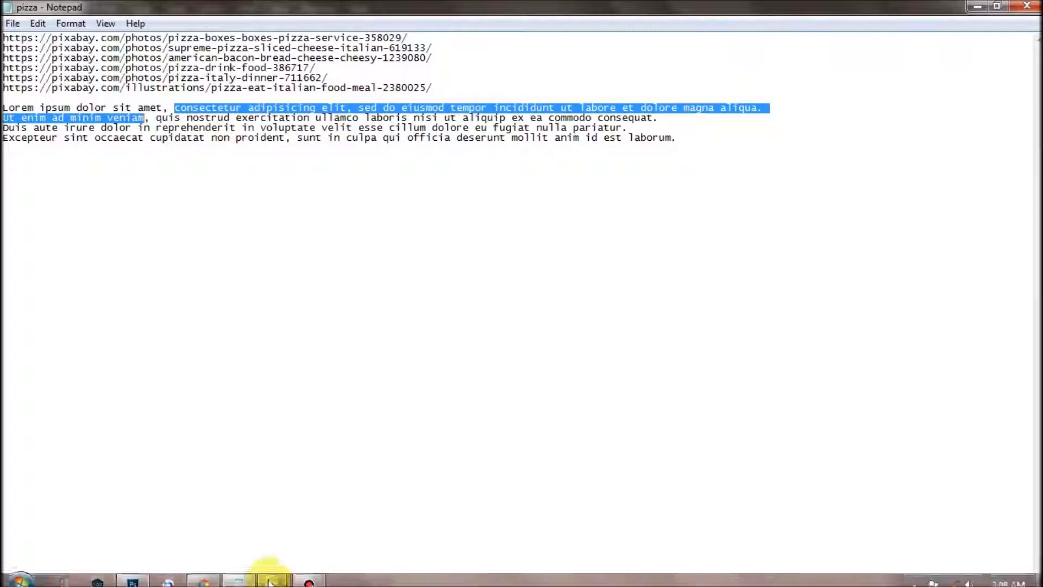
left_click(134, 577)
left_click(15, 379)
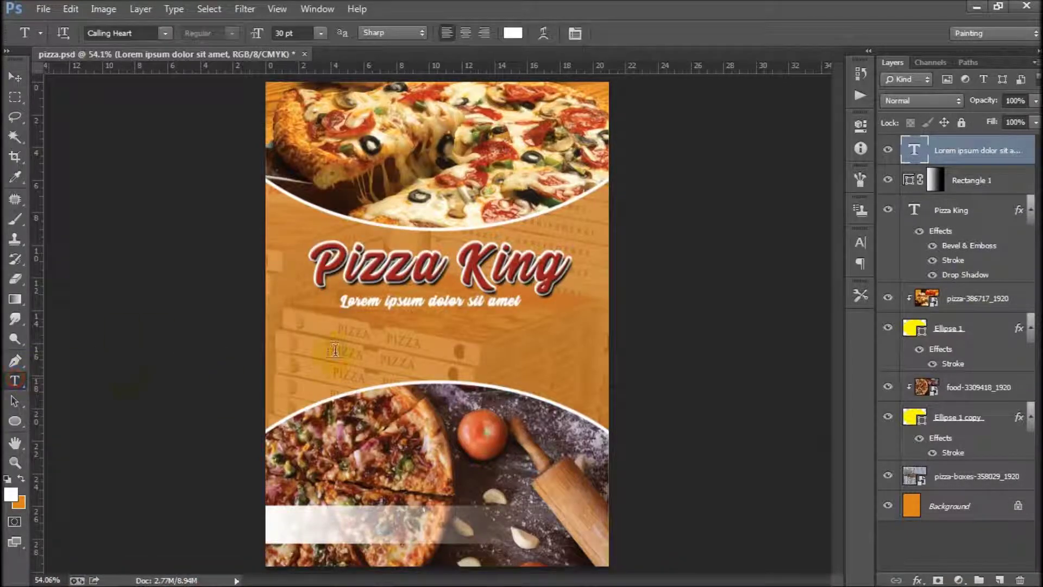
- Paste the copied paragraph as a new text layer below the Lorem ipsum subtitle
left_click(335, 350)
key("ctrl+v")
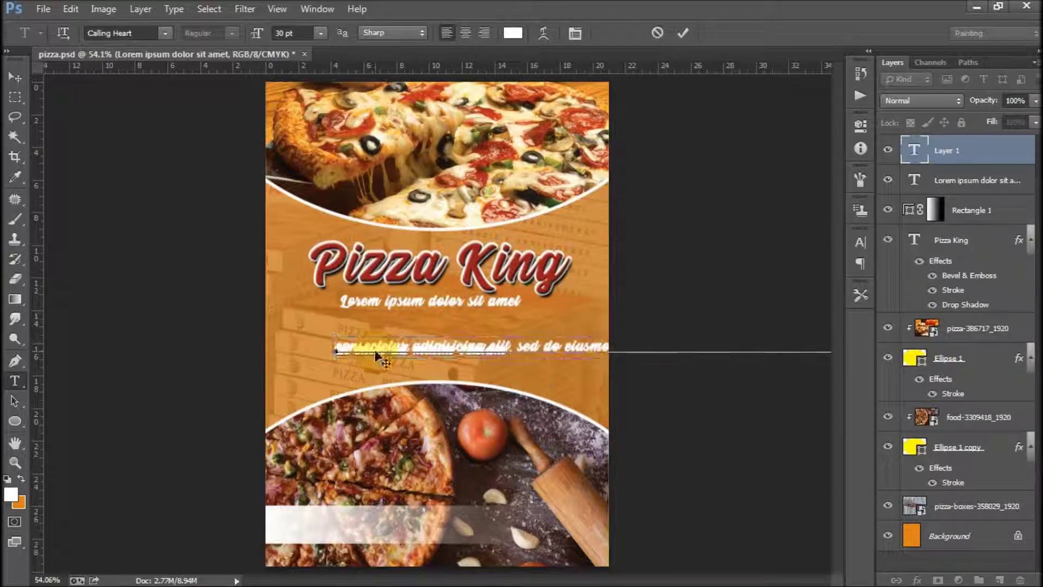
left_click(15, 77)
left_click_drag(407, 328, 384, 331)
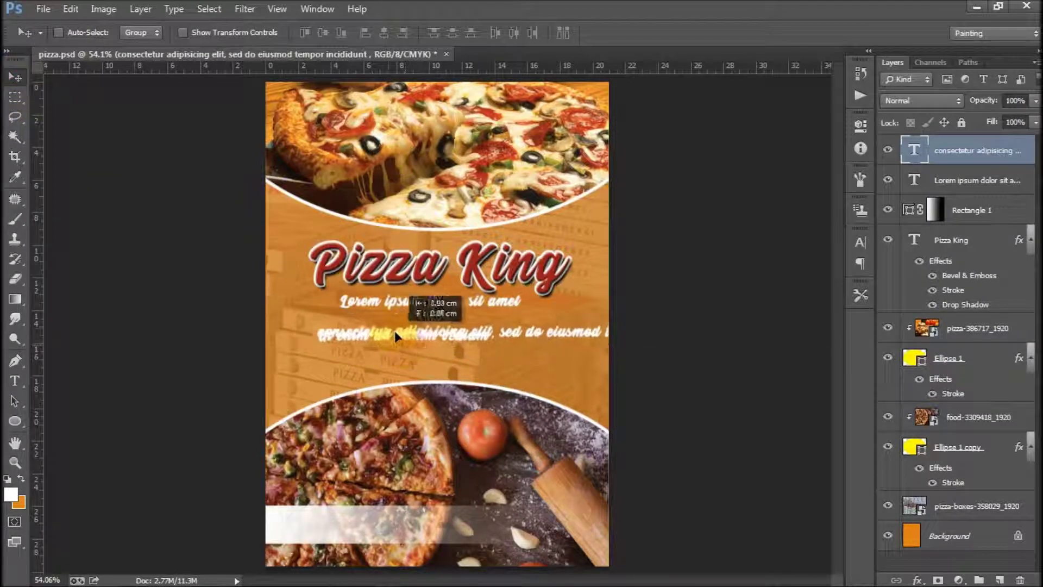
- Set the paragraph font to Arial with Auto line spacing
left_click(15, 380)
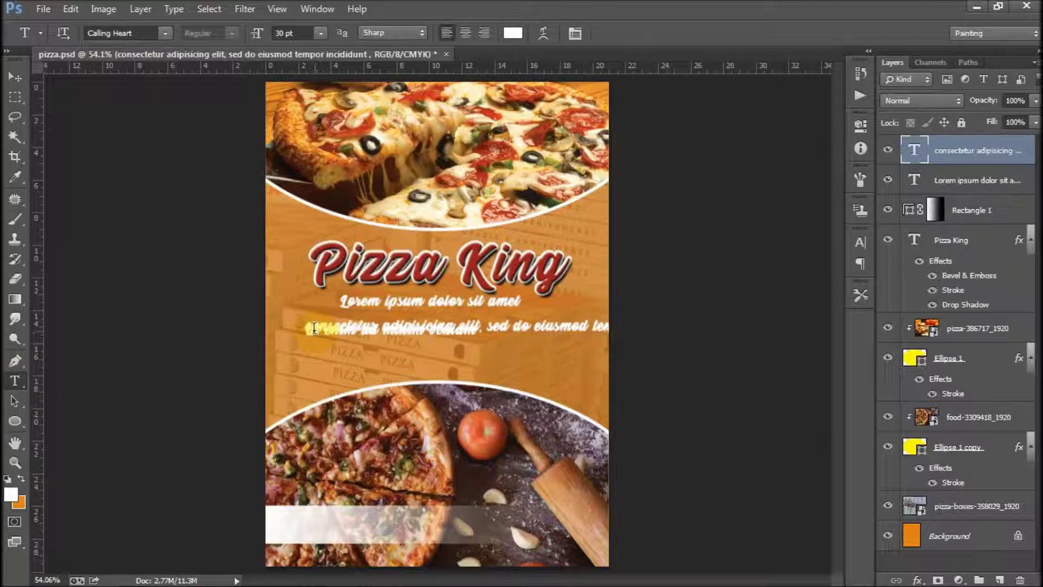
mouse_move(303, 327)
left_mouse_down()
mouse_move(551, 326)
mouse_move(620, 351)
left_mouse_up()
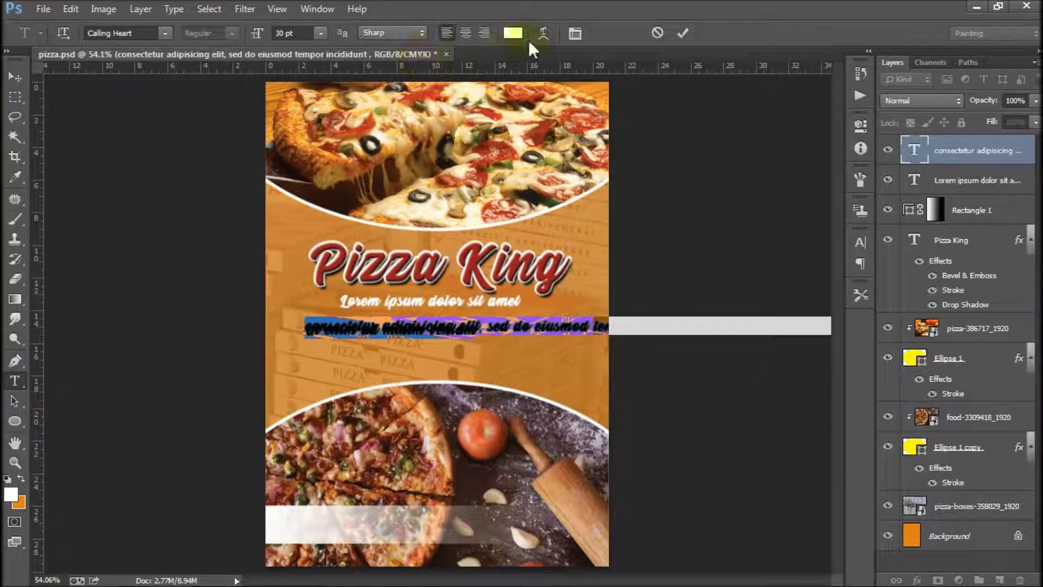
left_click(165, 33)
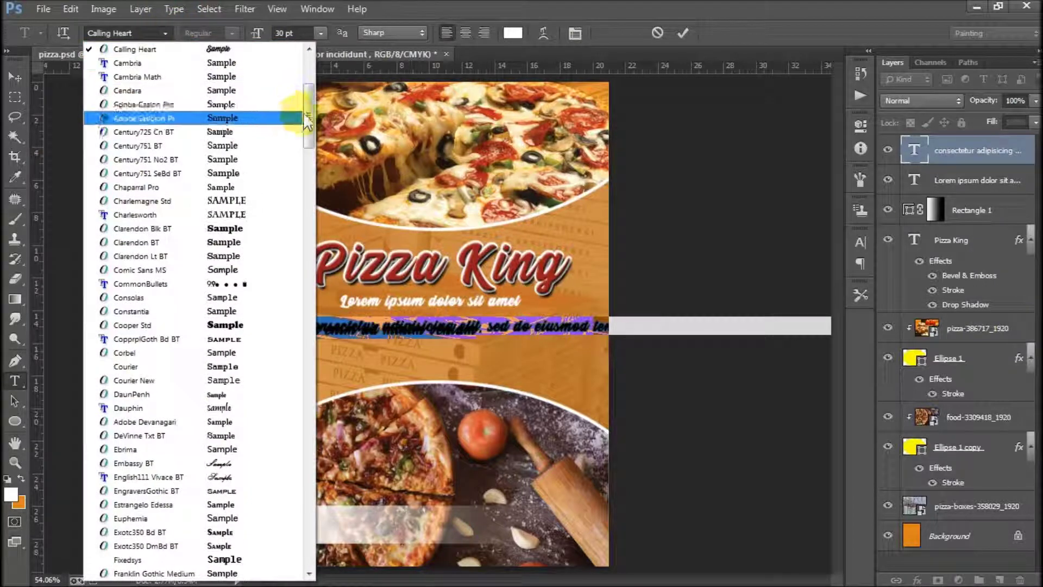
left_click_drag(309, 104, 315, 46)
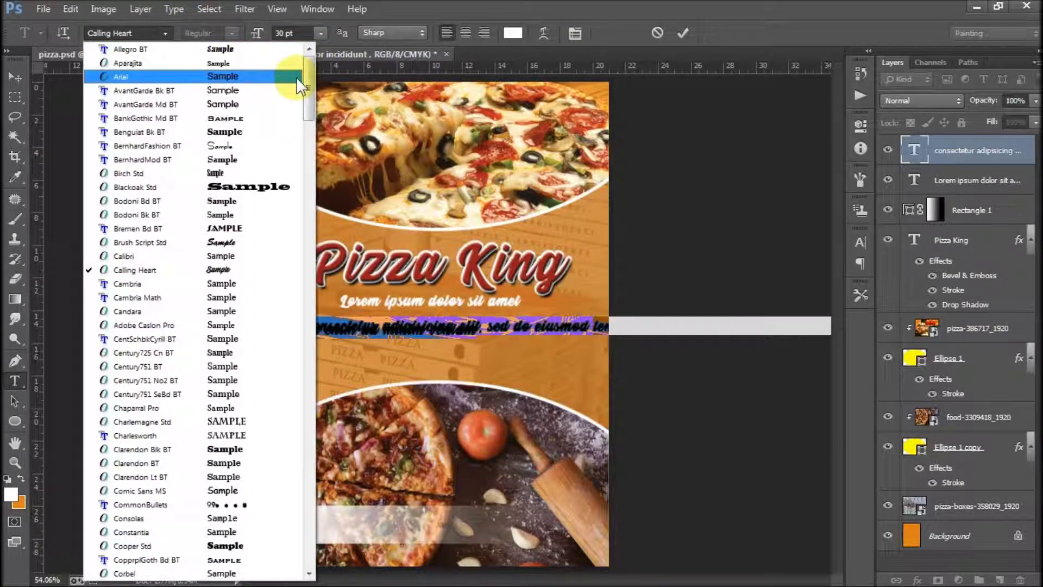
left_click(263, 78)
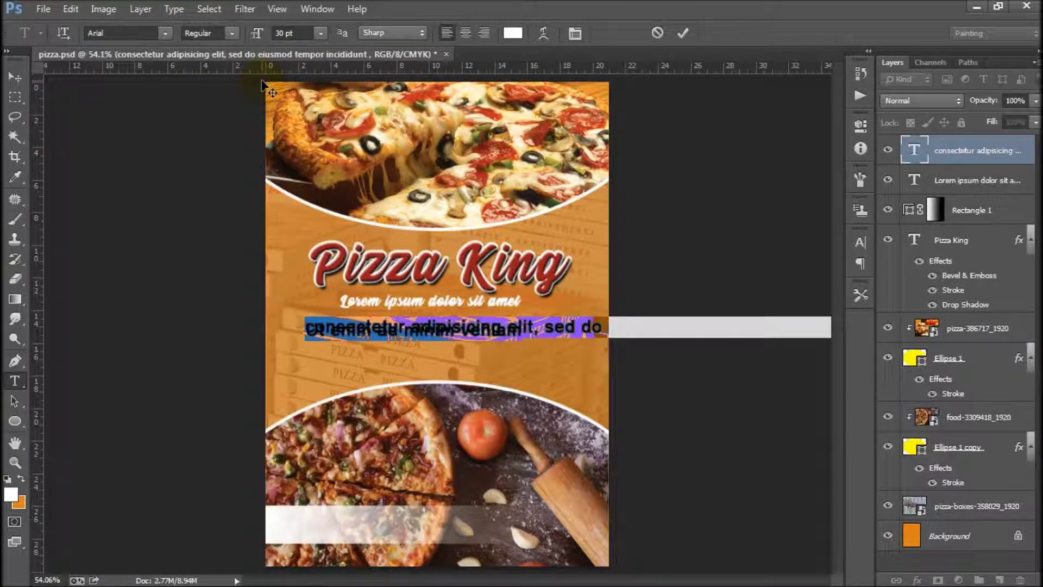
left_click(575, 33)
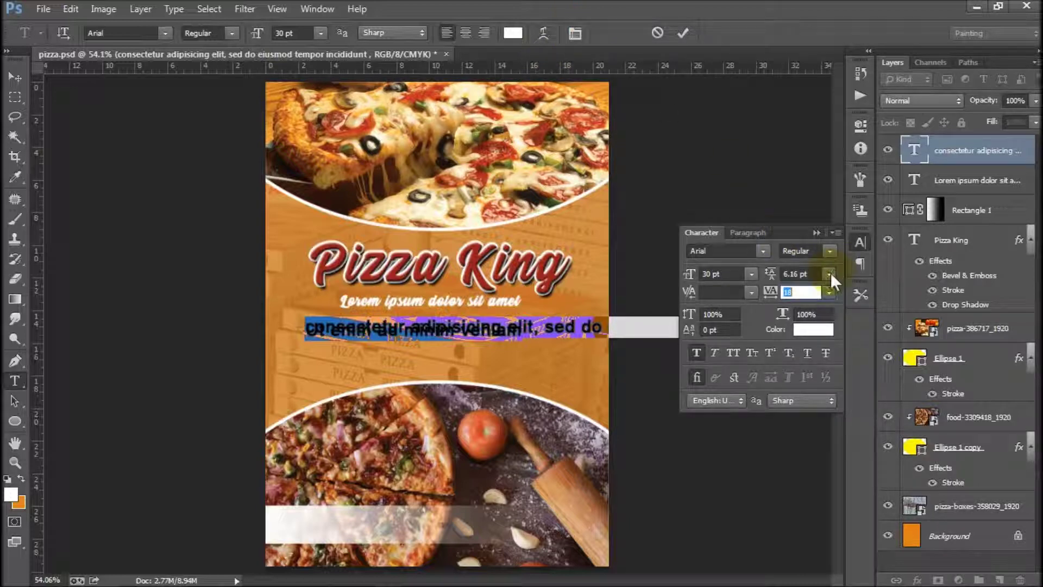
left_click(829, 274)
left_click(827, 289)
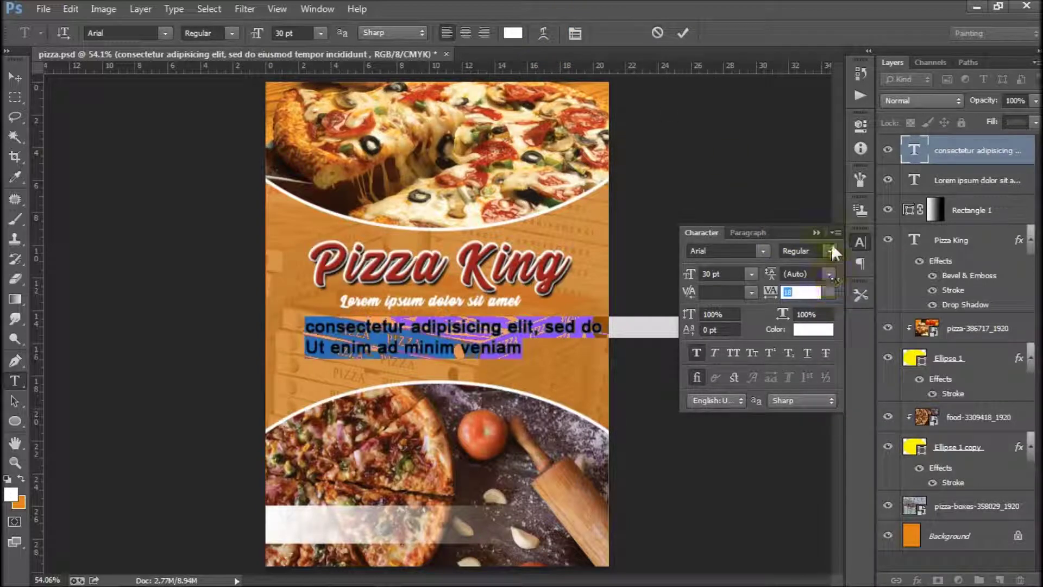
left_click(816, 232)
- Break the paragraph after 'elit,' and reposition it slightly higher and left
left_click(544, 326)
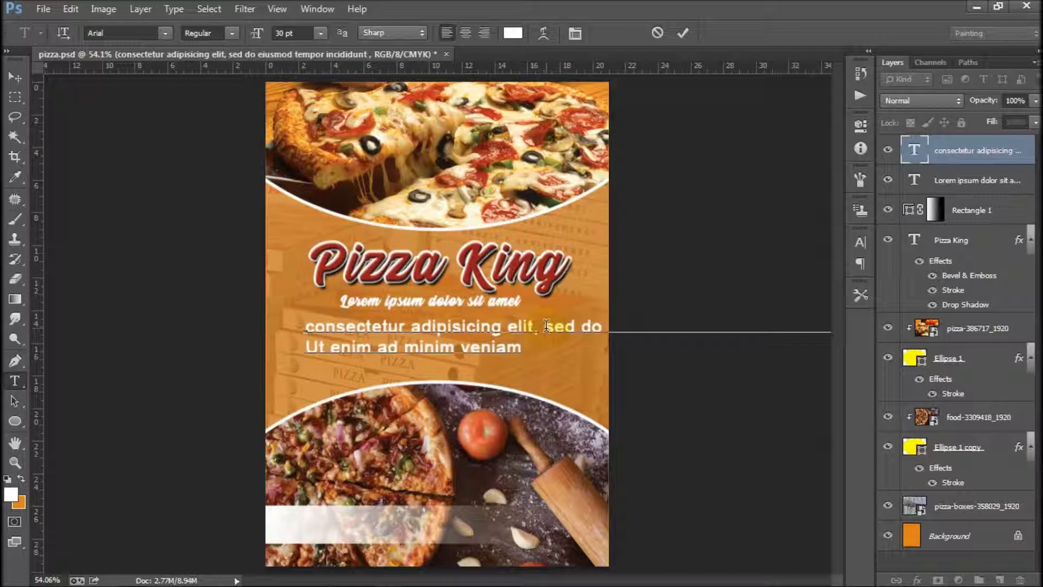
key("Return")
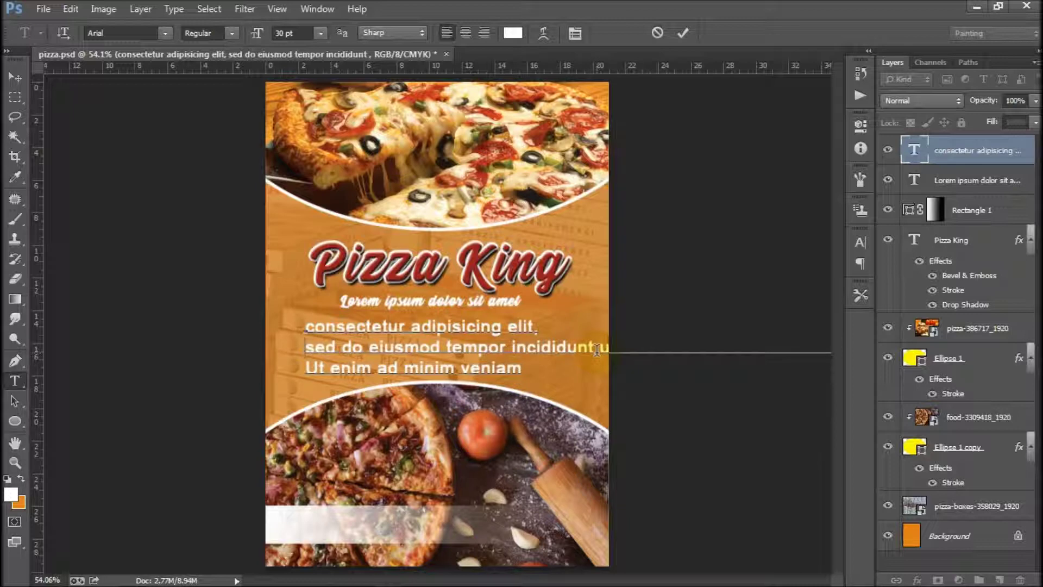
left_click(14, 77)
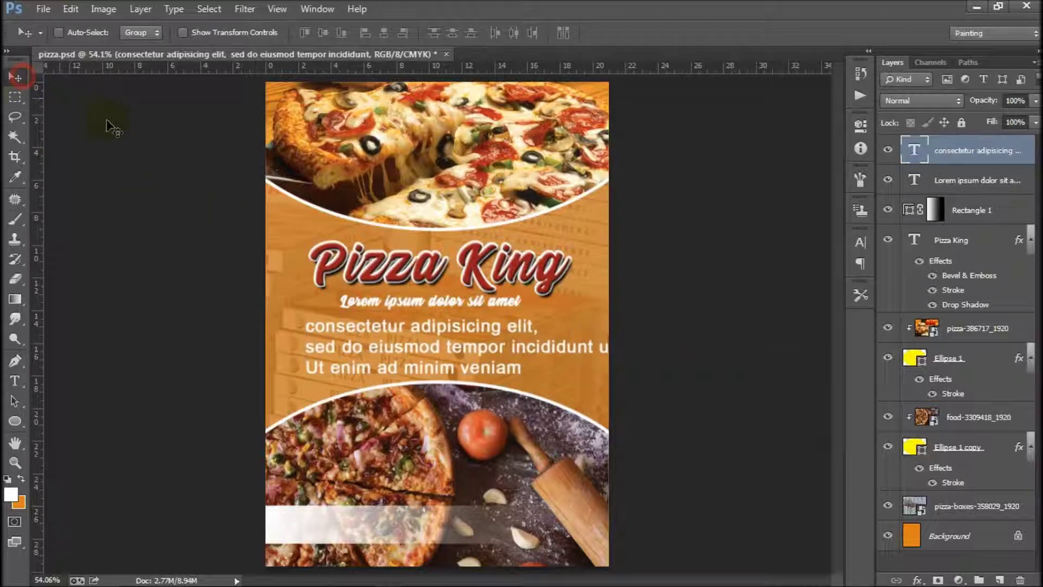
mouse_move(527, 347)
left_mouse_down()
mouse_move(201, 334)
mouse_move(502, 346)
left_mouse_up()
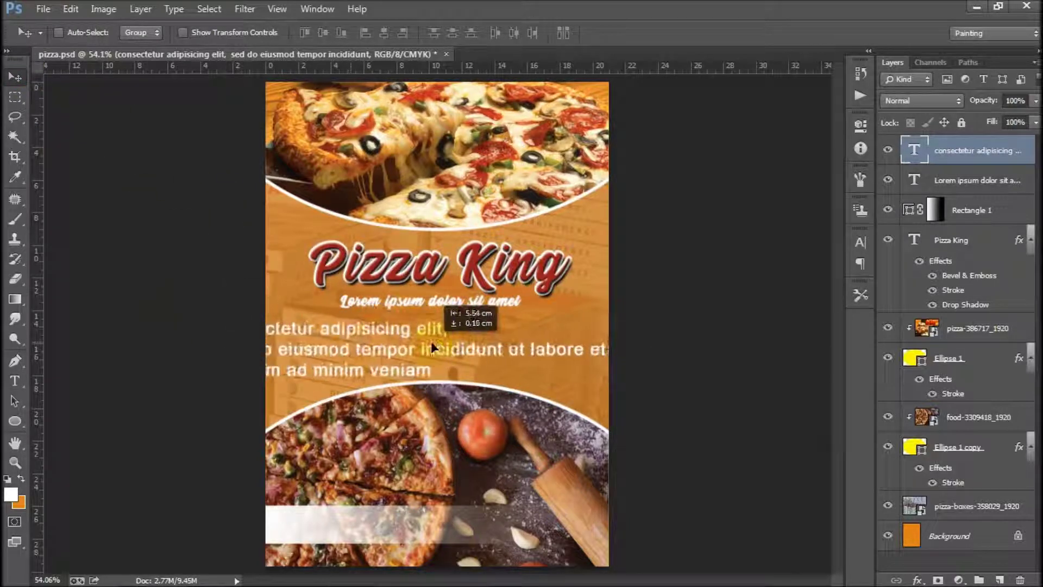
left_click_drag(503, 346, 501, 338)
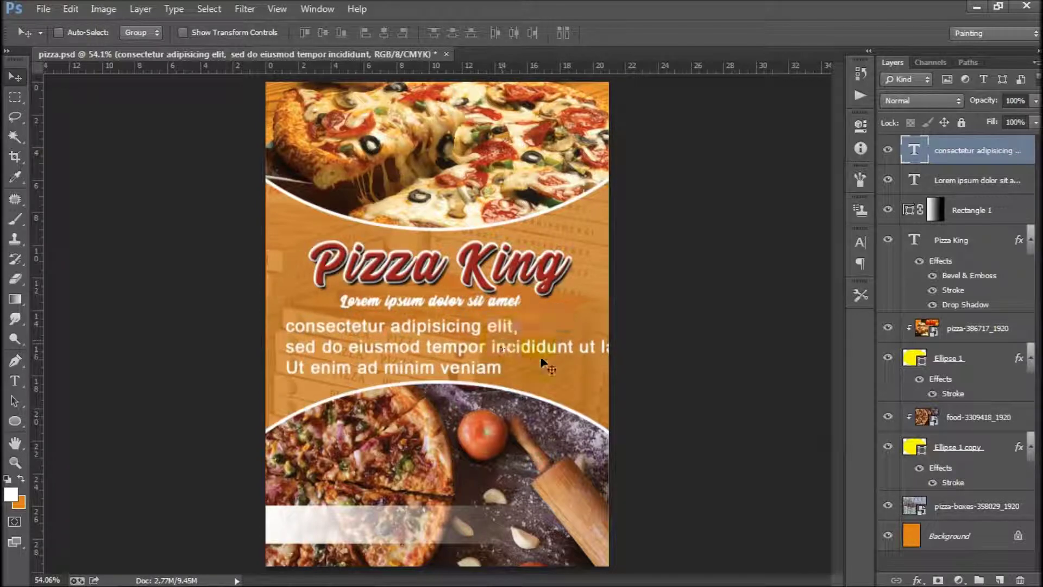
- Centre-align the paragraph, move it to the flyer's centre and scale it to about 51%
left_click(15, 380)
left_click(467, 33)
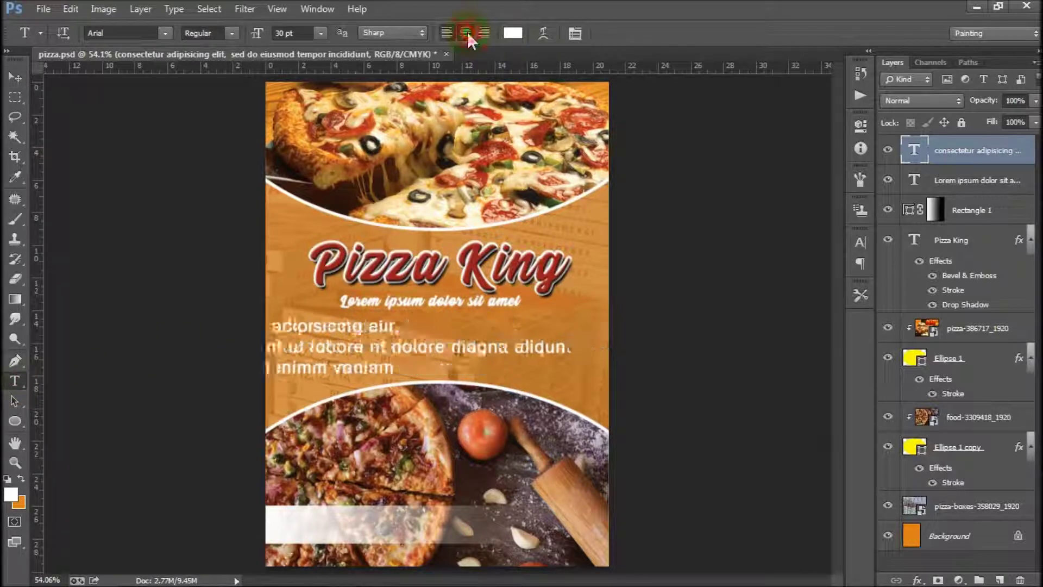
left_click(15, 77)
left_click_drag(405, 342, 505, 340)
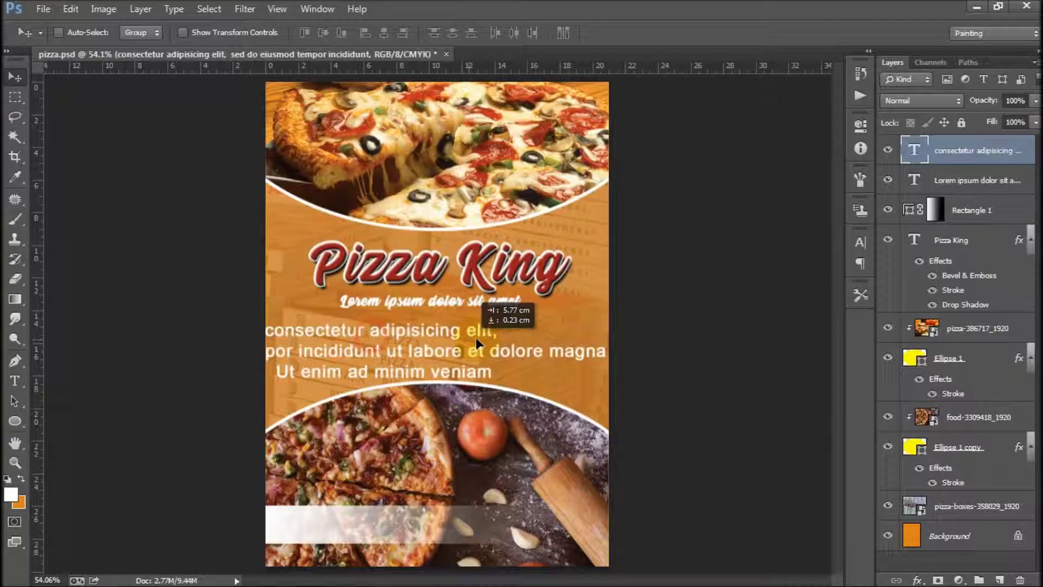
key("ctrl+t")
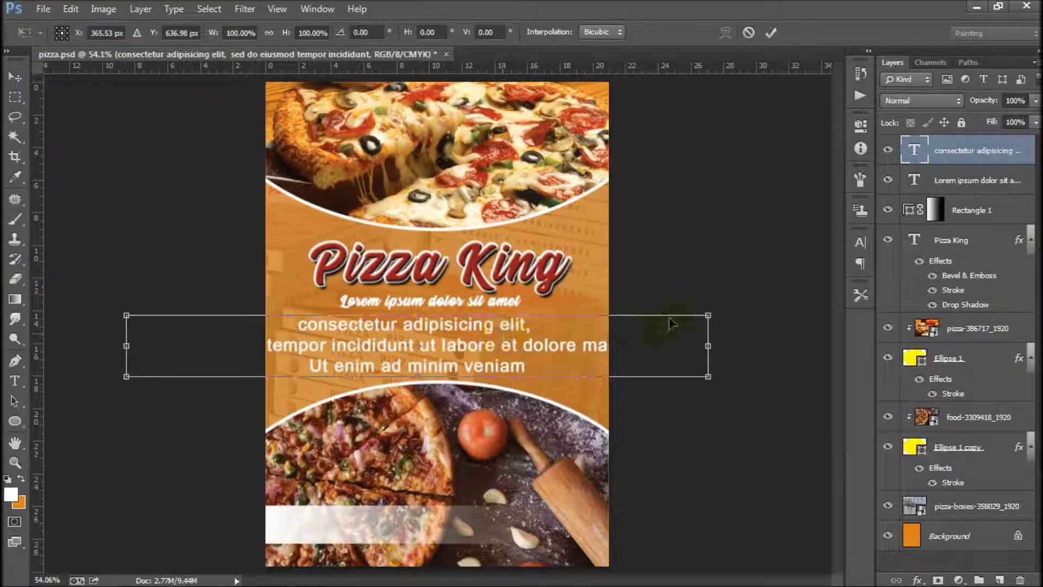
mouse_move(708, 314)
left_mouse_down()
mouse_move(523, 347)
mouse_move(532, 341)
left_mouse_up()
key("Return")
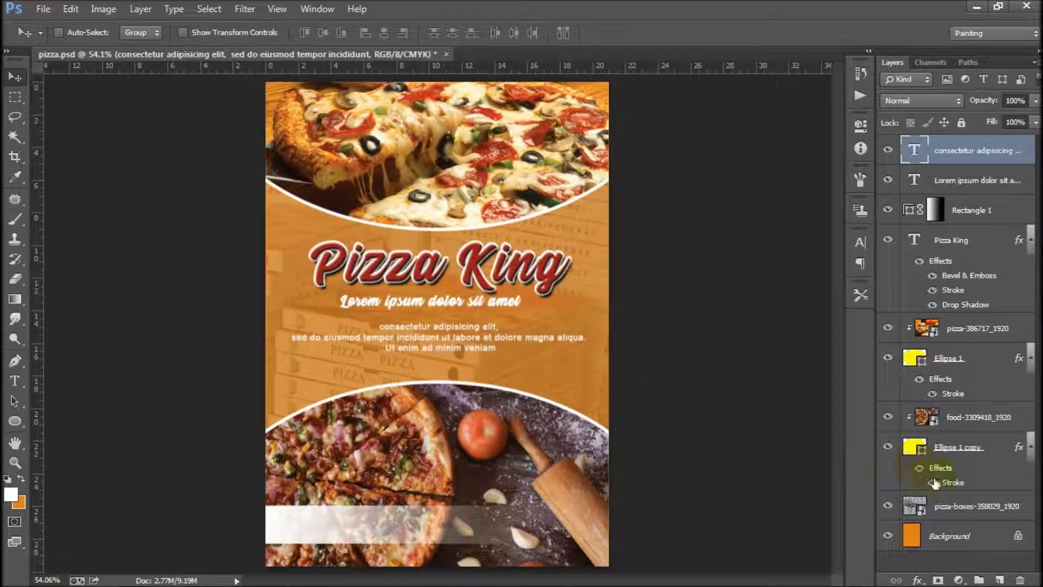
left_click(943, 538)
- Align the subtitle and paragraph horizontal centres, then nudge the subtitle down slightly
left_click(959, 179, "ctrl")
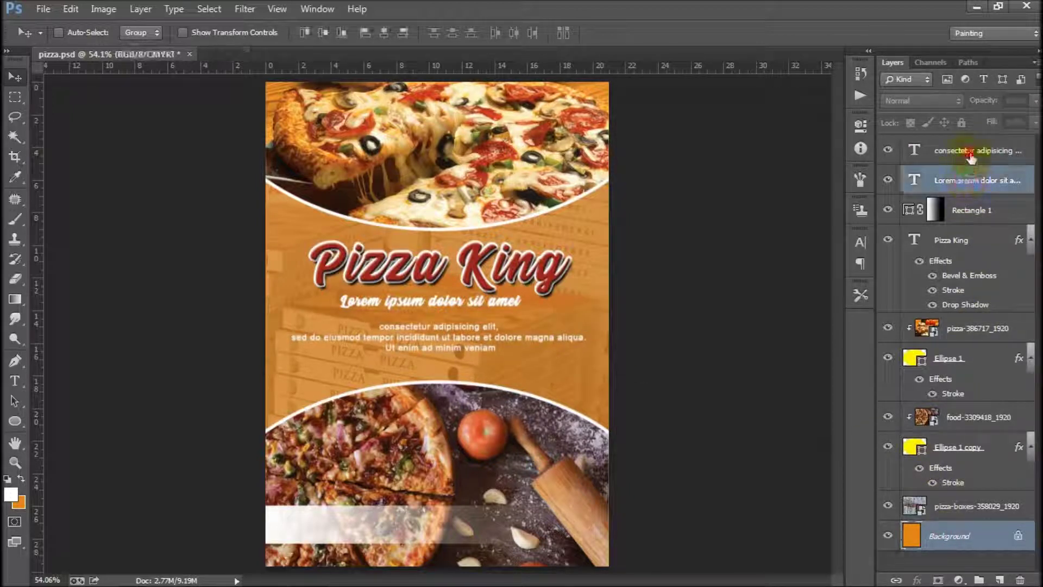
left_click(968, 151, "ctrl")
left_click(385, 34)
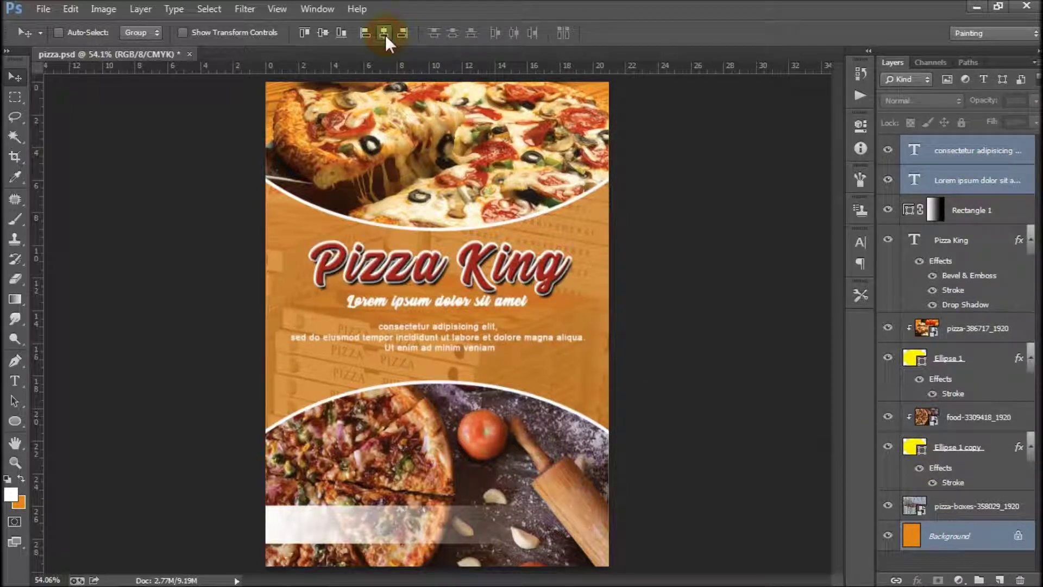
left_click(970, 182)
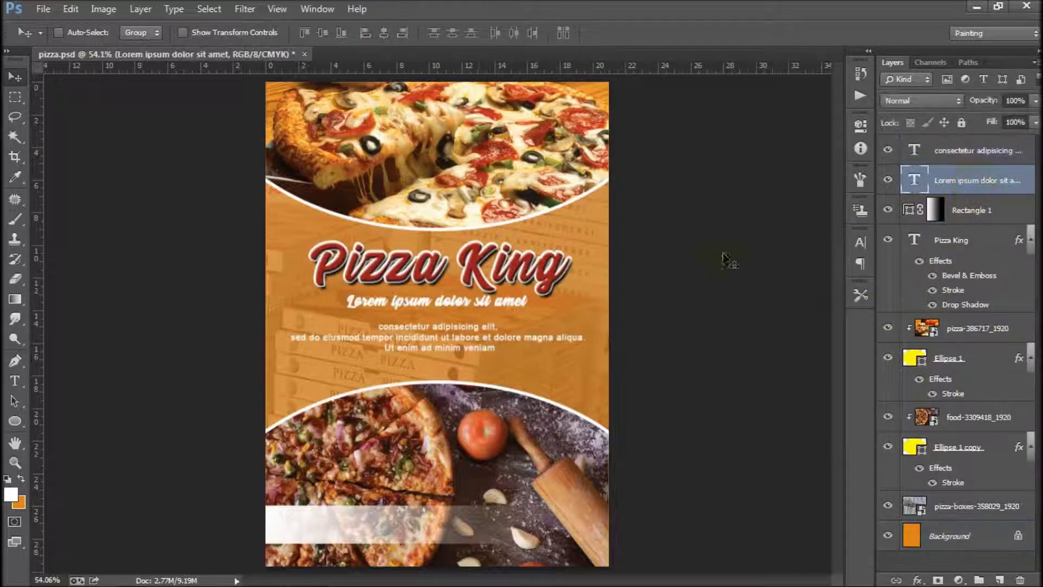
key("Up")
key("shift+Down")
key("shift+Down")
key("shift+Down")
key("shift+Down")
key("Down")
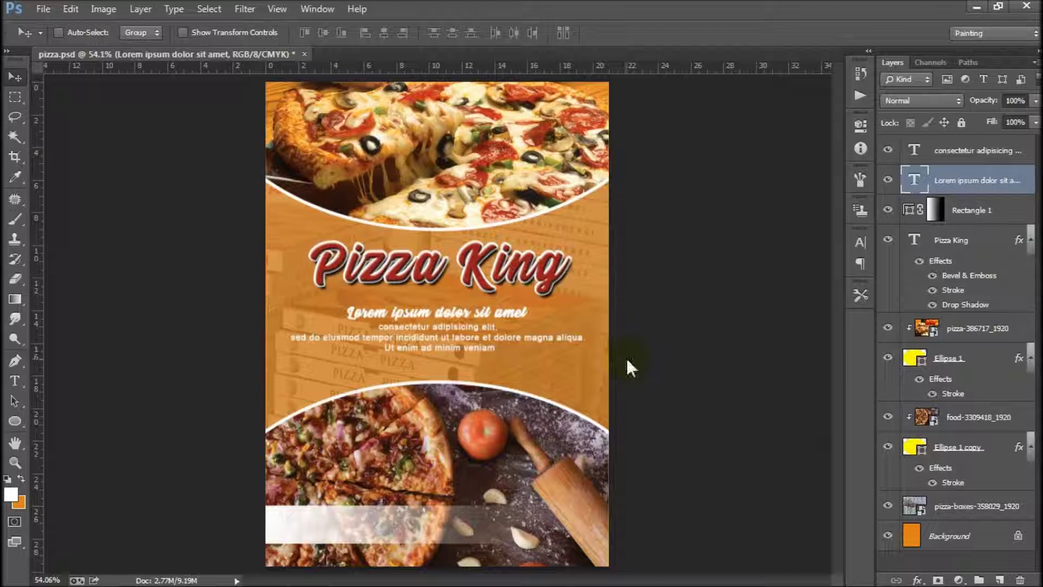
right_click(485, 284)
left_click(535, 288)
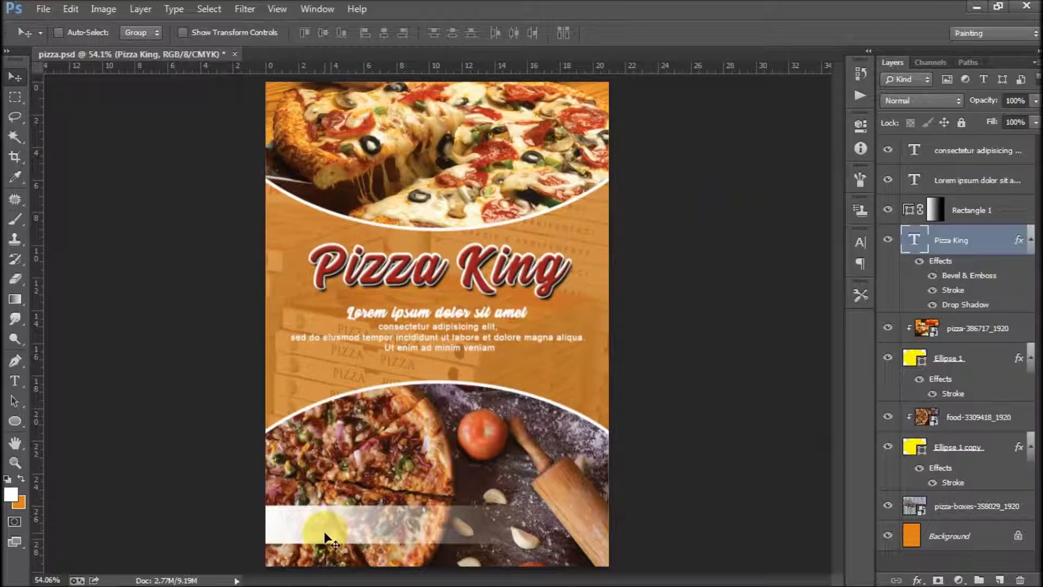
- Copy the 'quis nostrud … commodo consequat.' sentence from Notepad and return to Photoshop
left_click(238, 582)
mouse_move(157, 117)
left_mouse_down()
mouse_move(559, 136)
mouse_move(657, 119)
left_mouse_up()
key("ctrl+c")
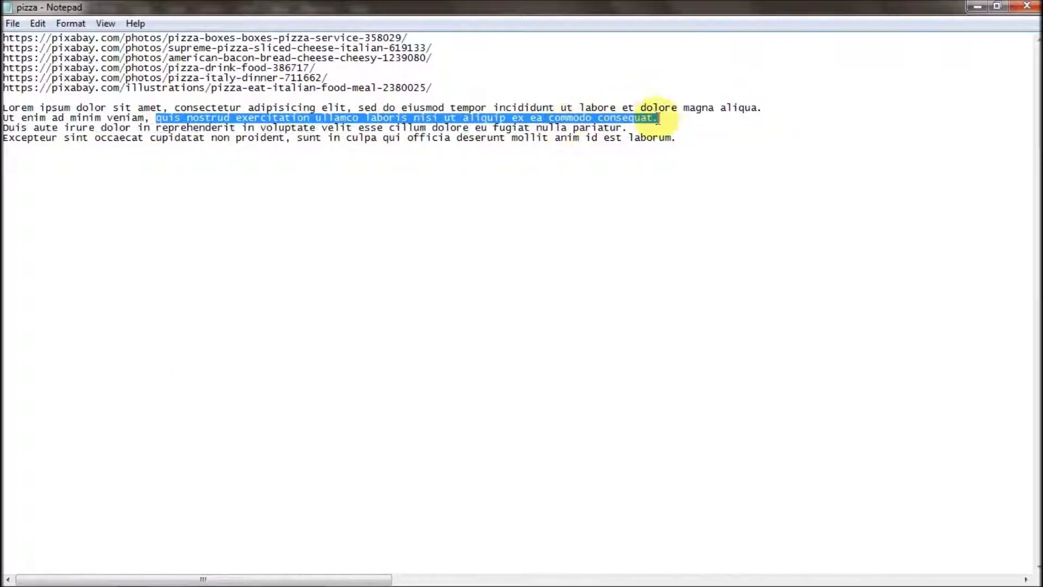
right_click(650, 116)
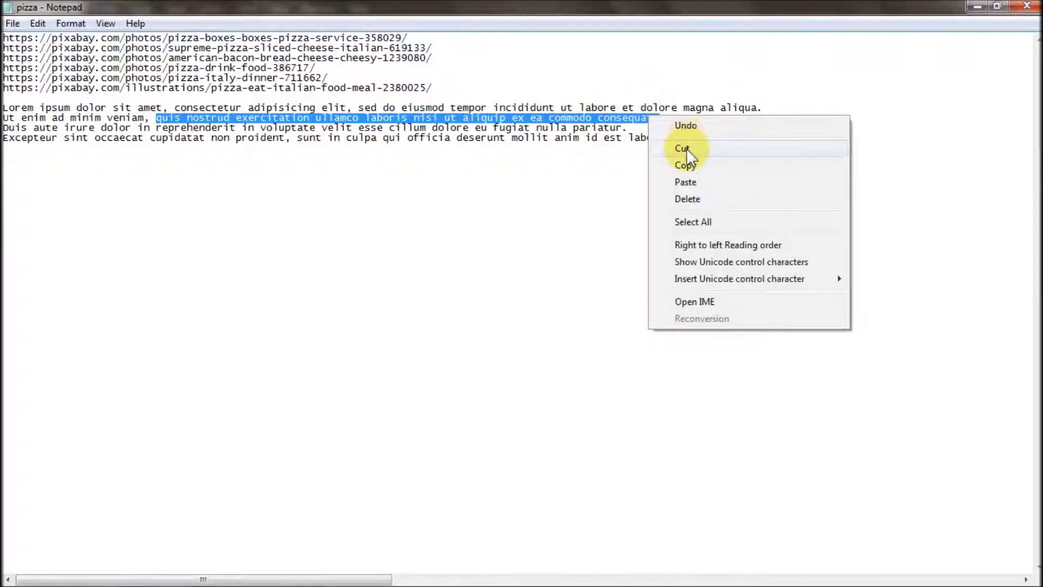
left_click(691, 162)
left_click(308, 575)
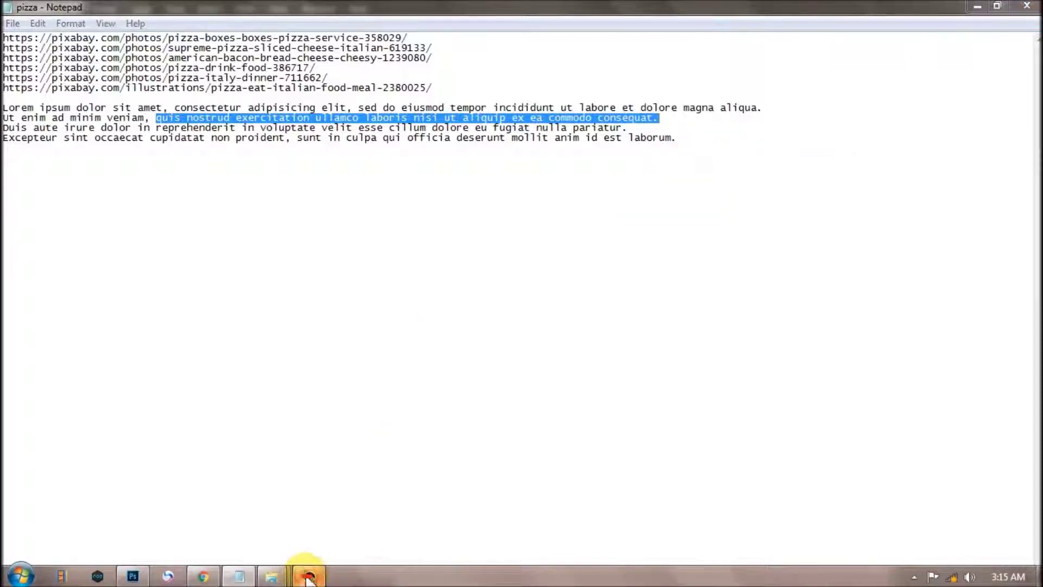
left_click(307, 576)
mouse_move(203, 576)
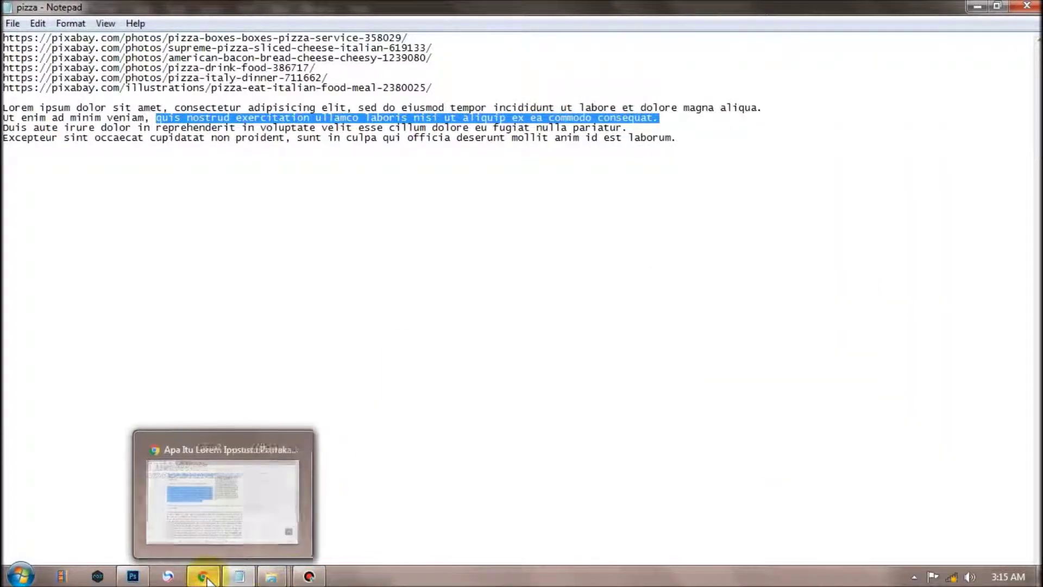
left_click(132, 576)
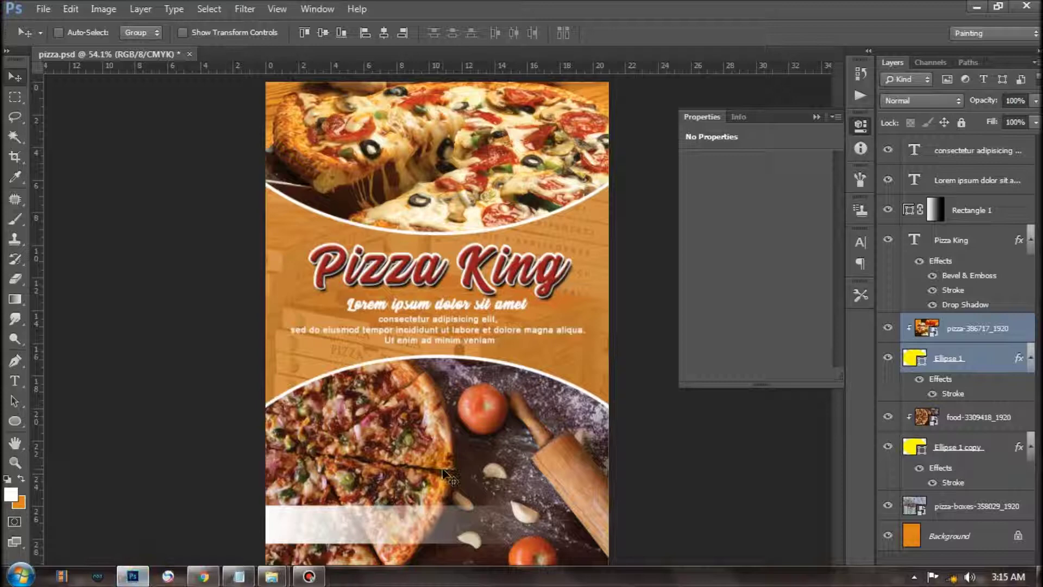
- Paste the sentence as a text layer in the bottom bar, stacked above Rectangle 1
left_click(298, 525)
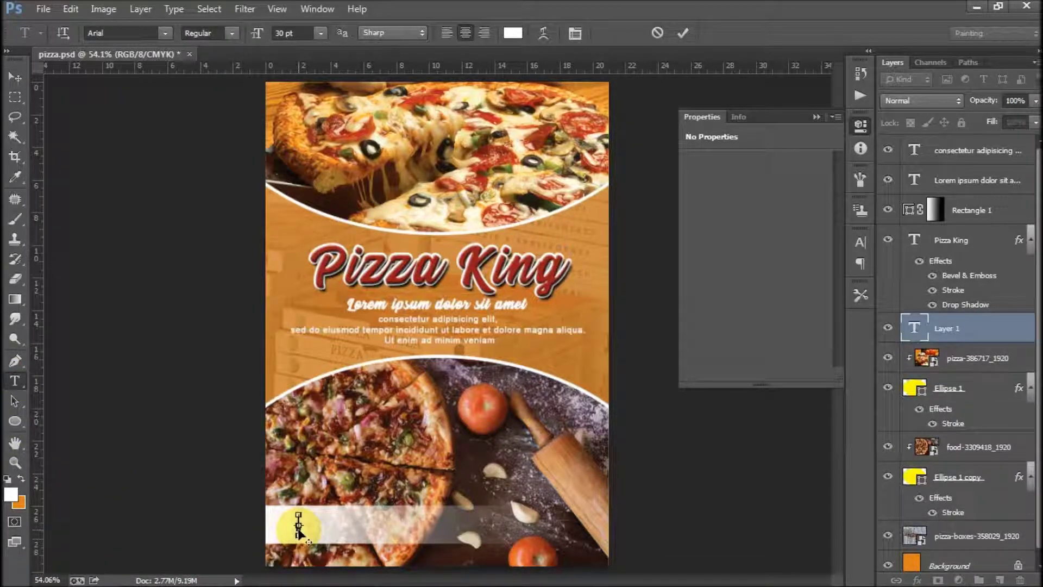
key("ctrl+v")
left_click(15, 77)
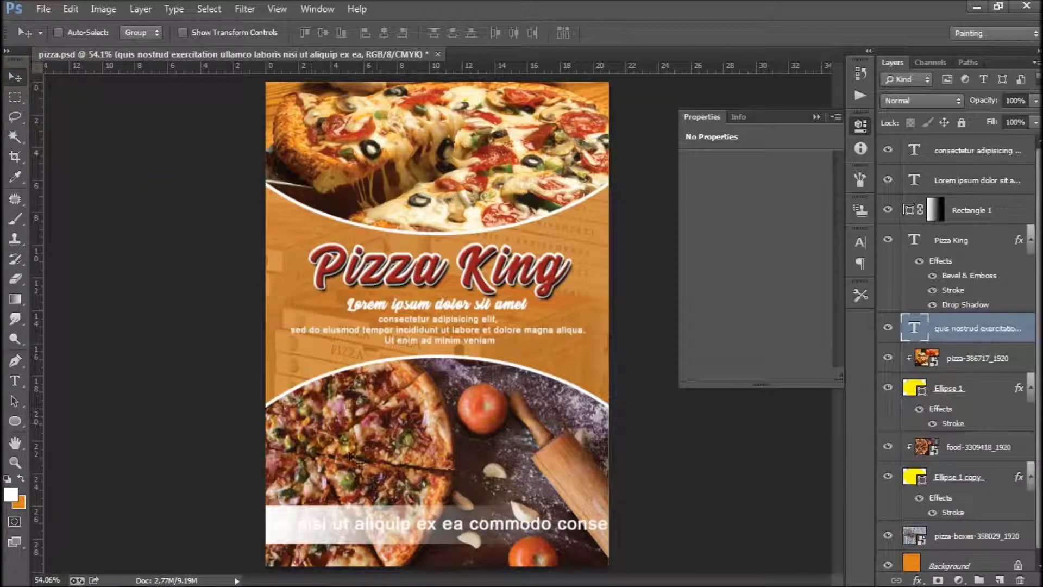
left_click_drag(946, 332, 956, 197)
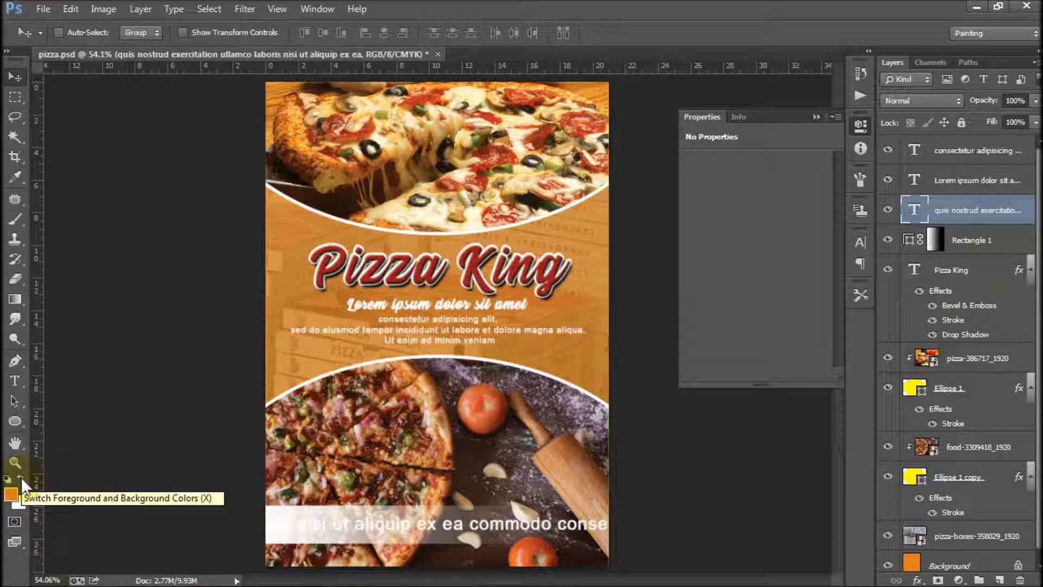
- Colour the bottom text dark brown sampled from the pizza
left_click(14, 380)
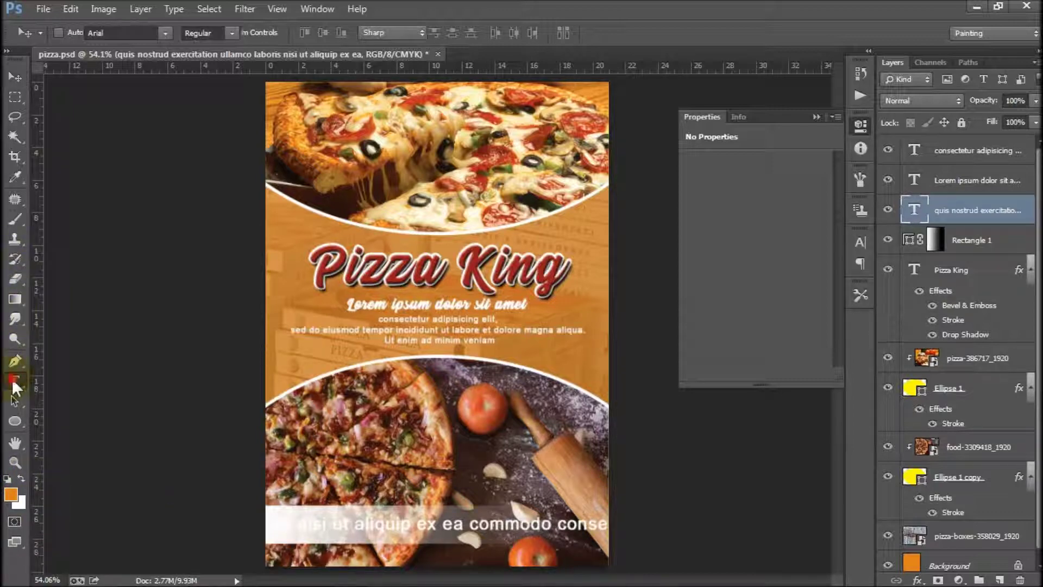
left_click(513, 33)
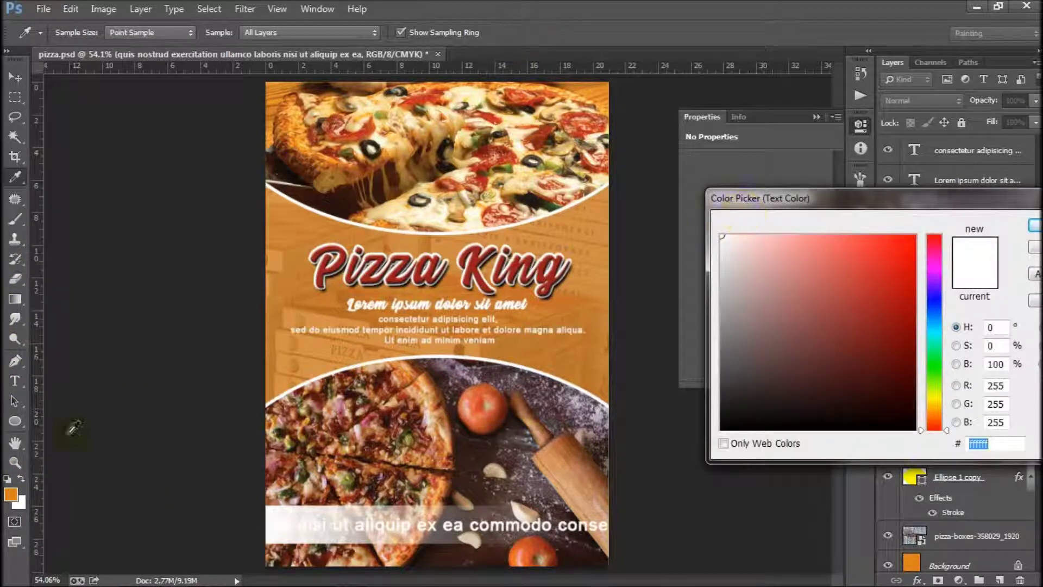
left_click(11, 493)
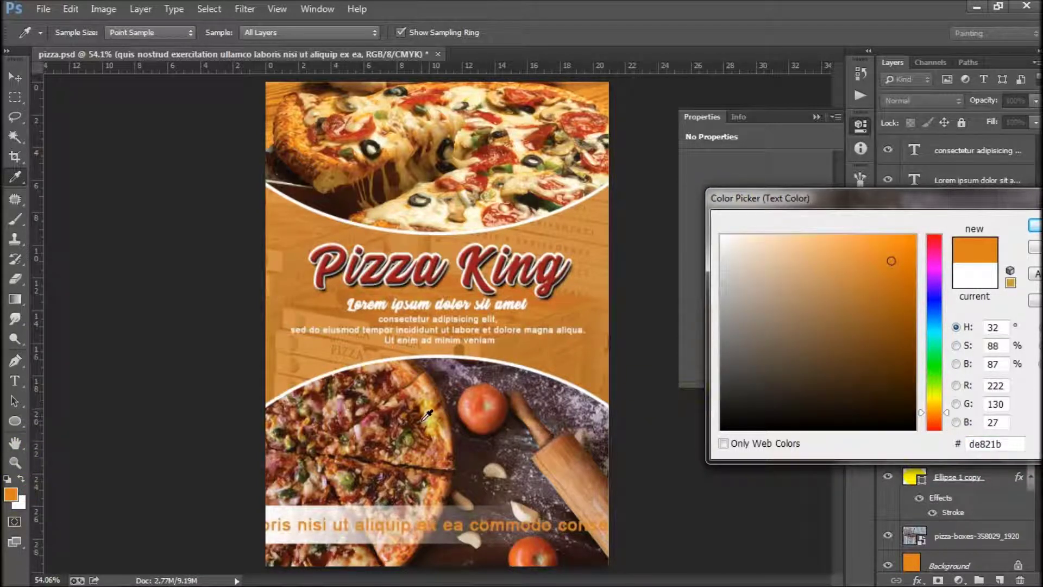
left_click(413, 420)
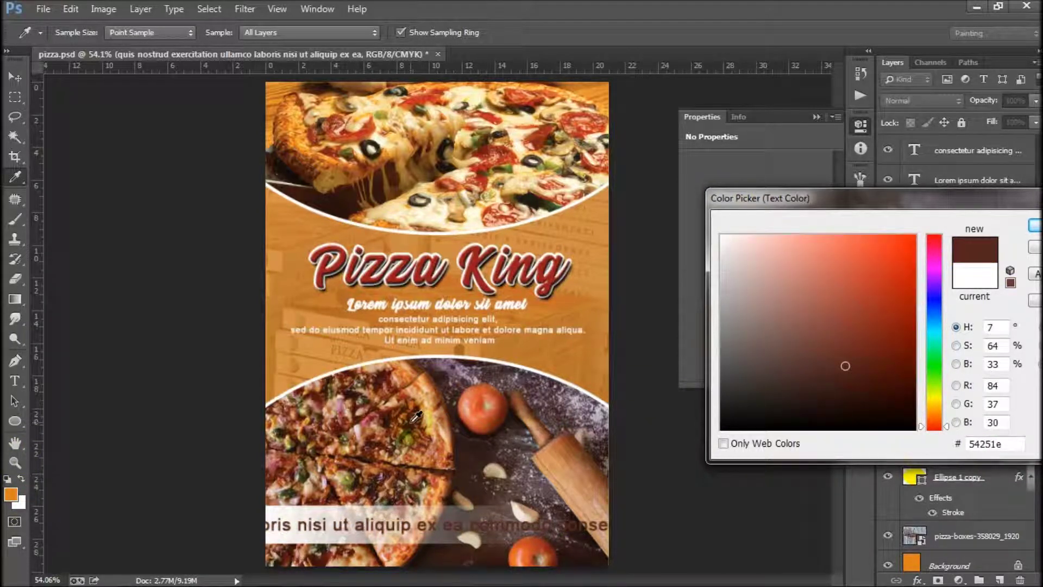
left_click(412, 423)
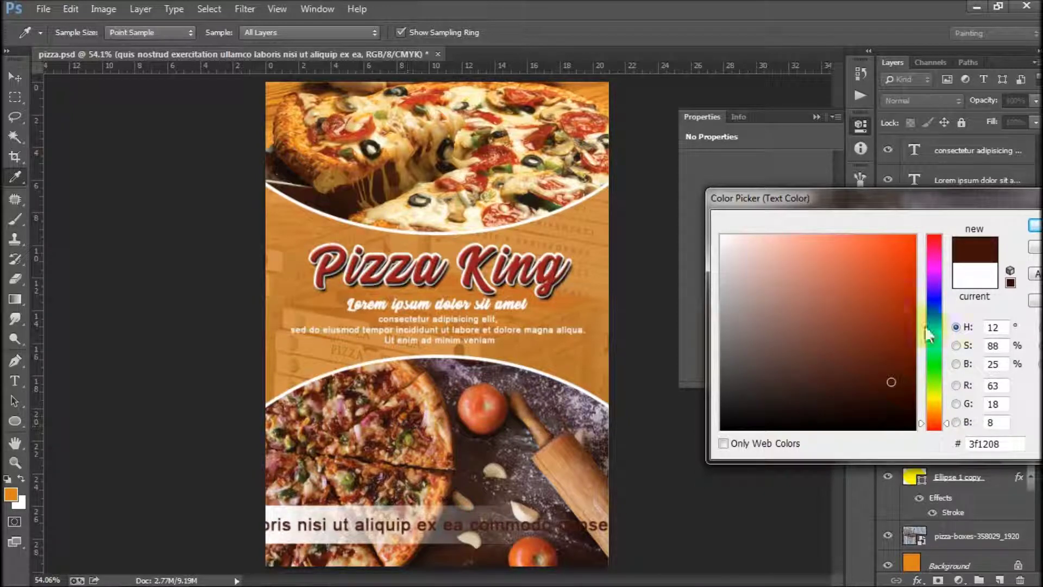
key("Return")
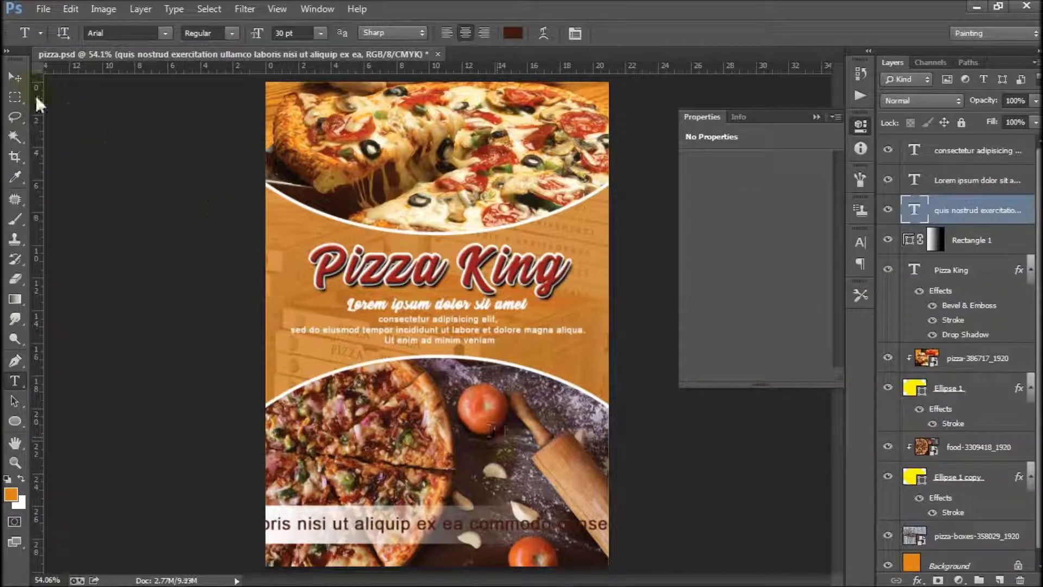
- Shrink the bottom text to about half size and centre it in the bar
key("v")
left_click(817, 116)
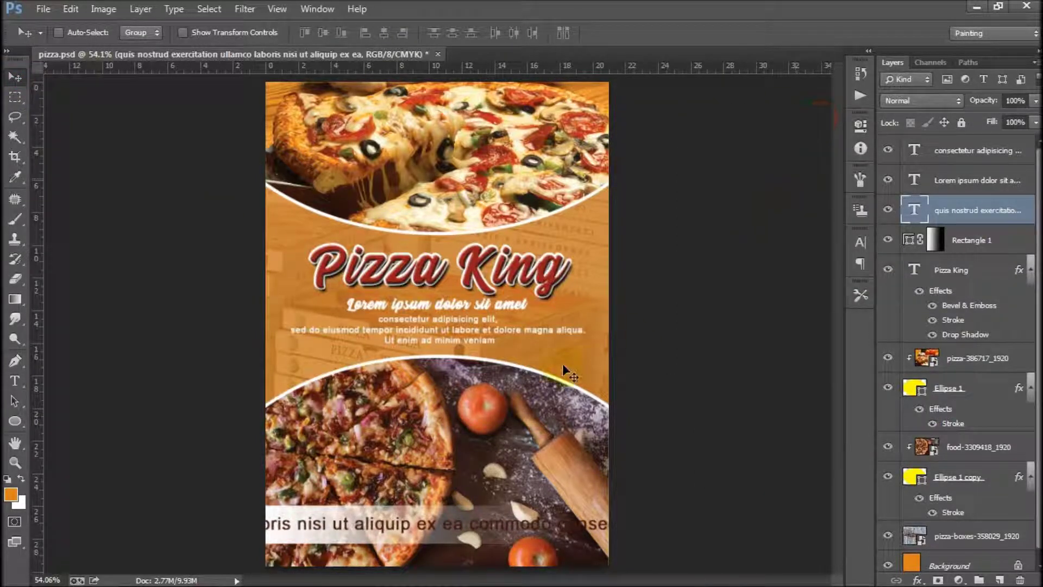
key("ctrl+t")
left_click_drag(651, 515, 482, 535)
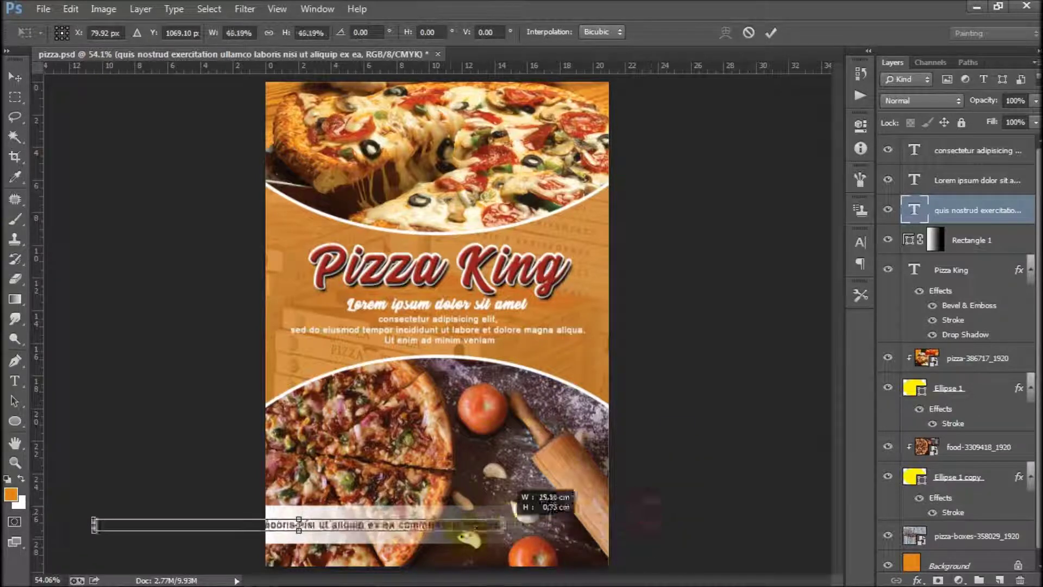
key("Return")
left_click_drag(483, 524, 626, 518)
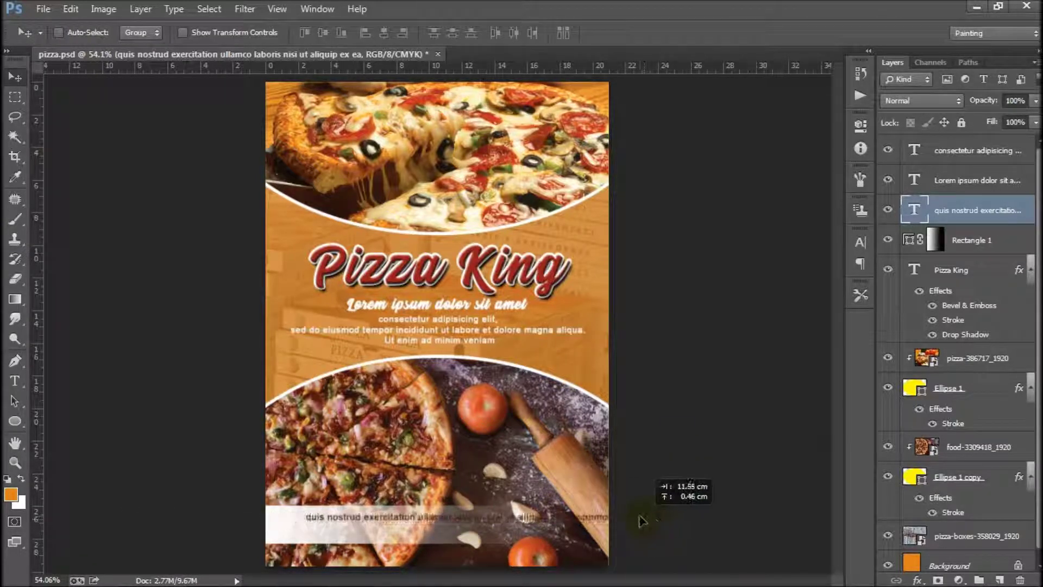
left_click_drag(626, 518, 621, 516)
- Split the bottom text into two left-aligned lines near the band's left edge
left_click(15, 380)
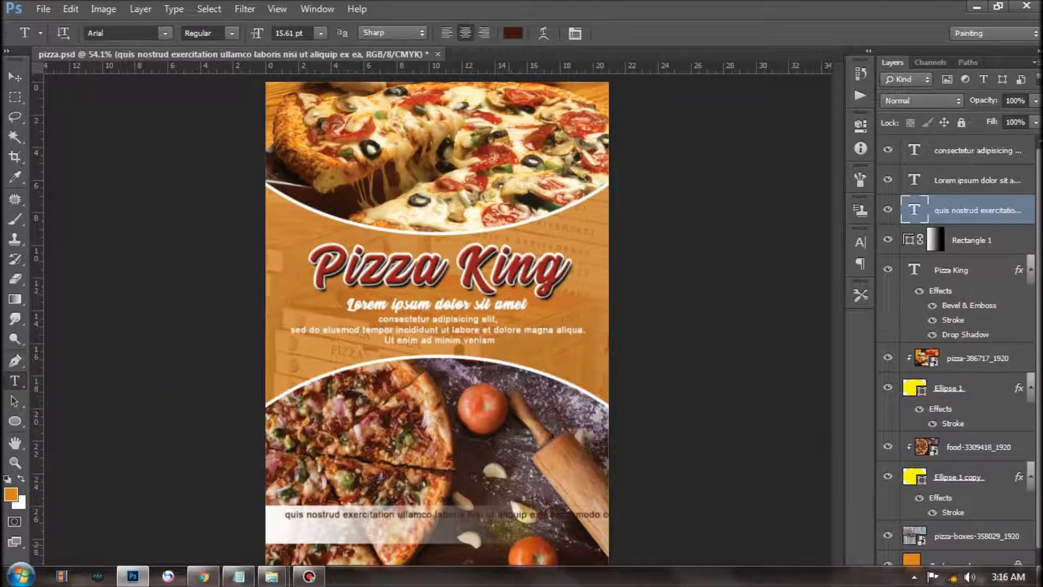
left_click(545, 514)
key("Return")
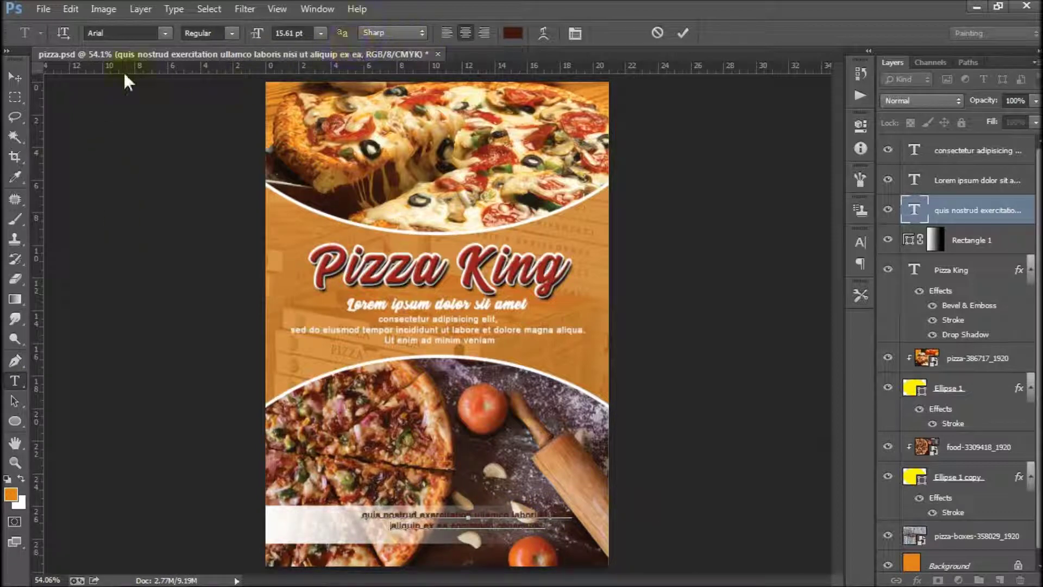
left_click(15, 77)
left_click(15, 383)
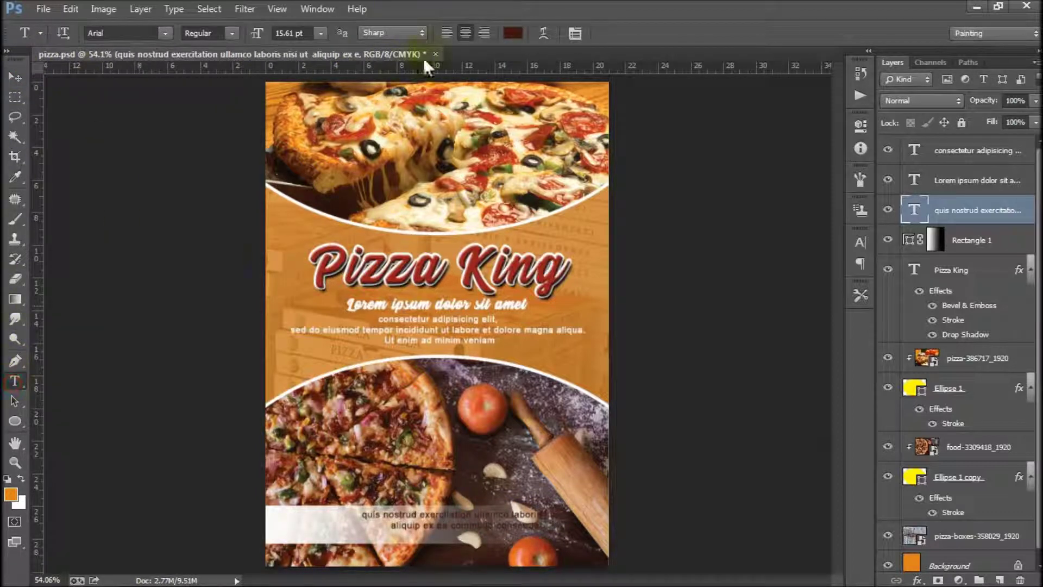
left_click(447, 33)
left_click(15, 77)
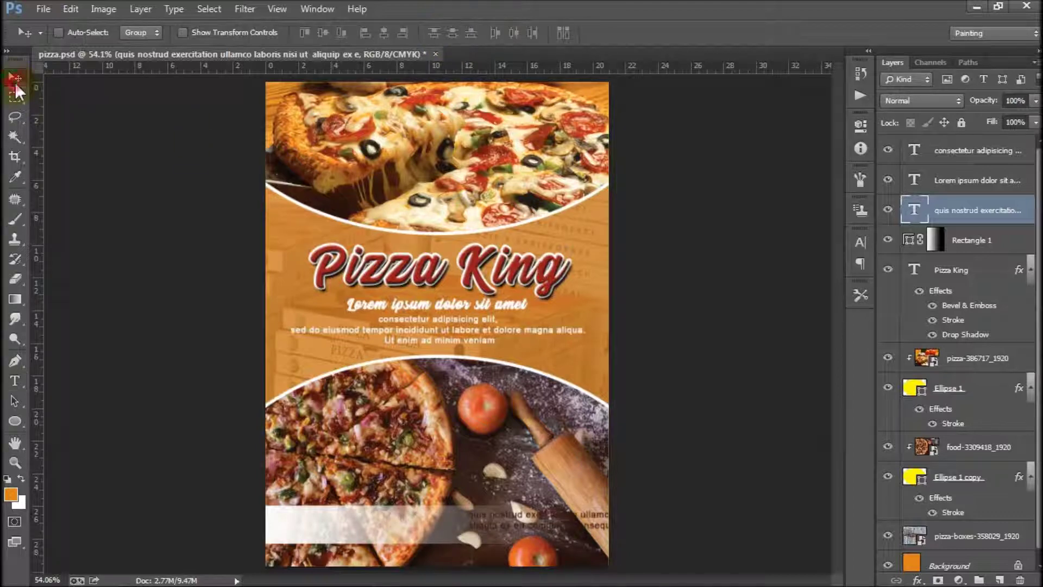
left_click_drag(547, 530, 357, 534)
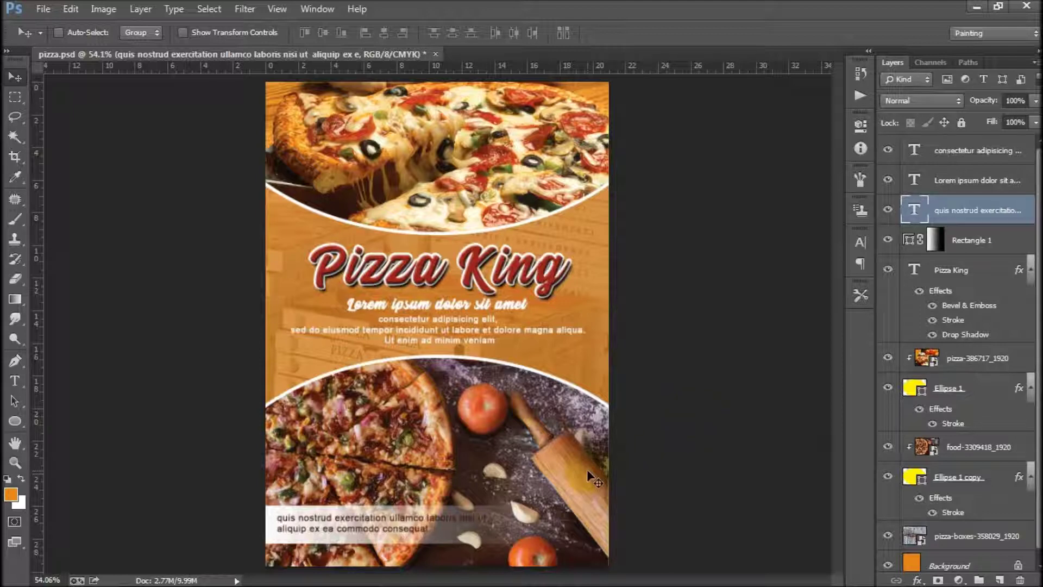
- Shift the food-3309418_1920 photo down and right inside its lower curved frame
right_click(435, 434)
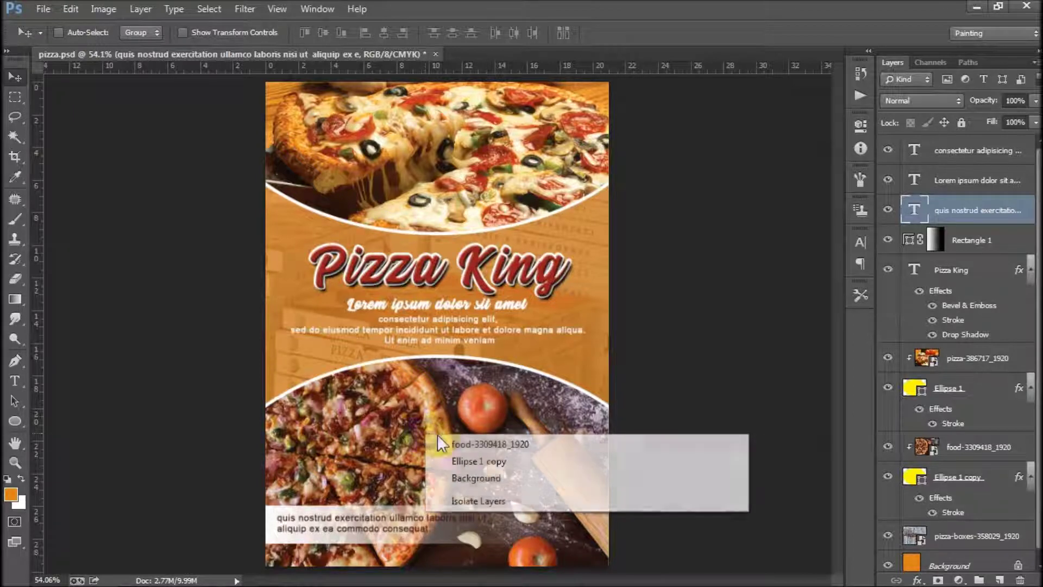
left_click(450, 446)
mouse_move(403, 440)
left_mouse_down()
mouse_move(418, 474)
mouse_move(405, 463)
left_mouse_up()
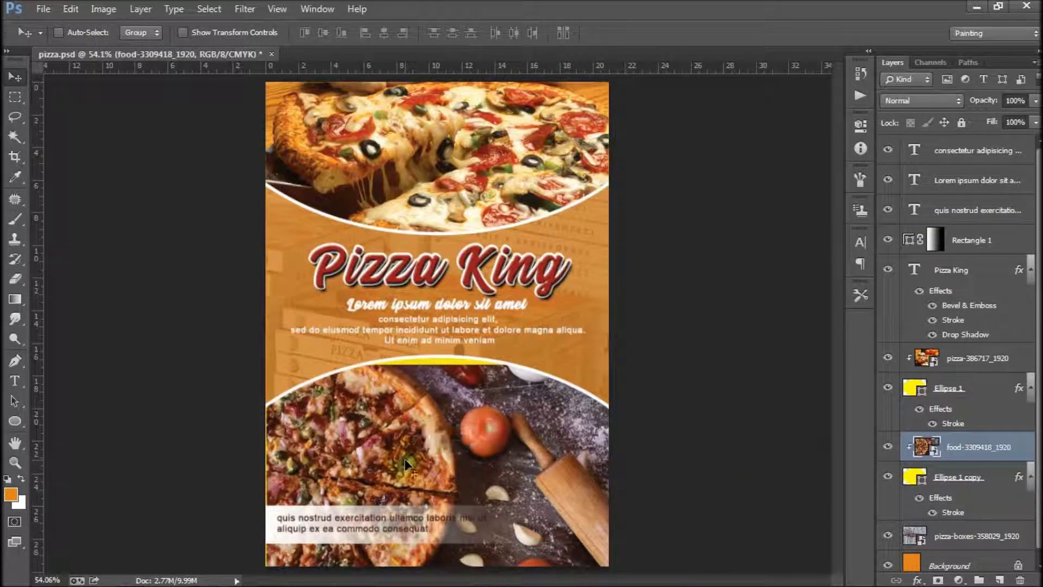
- Zoom out and nudge the pizza-386717_1920 photo upward with Shift+Up
key("ctrl+minus")
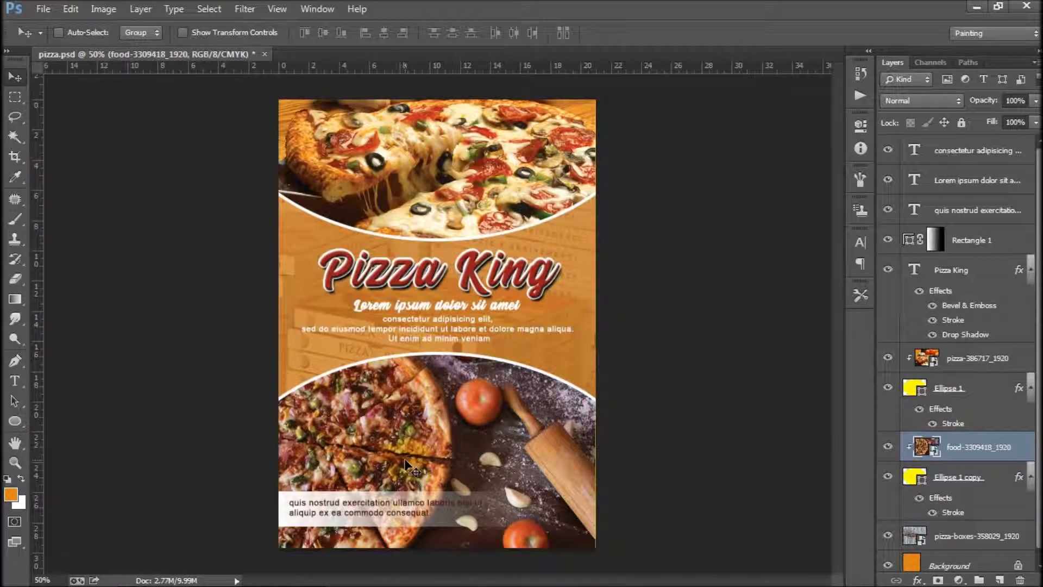
key("ctrl+minus")
right_click(461, 212)
left_click(484, 223)
key("shift+Up")
key("shift+Up")
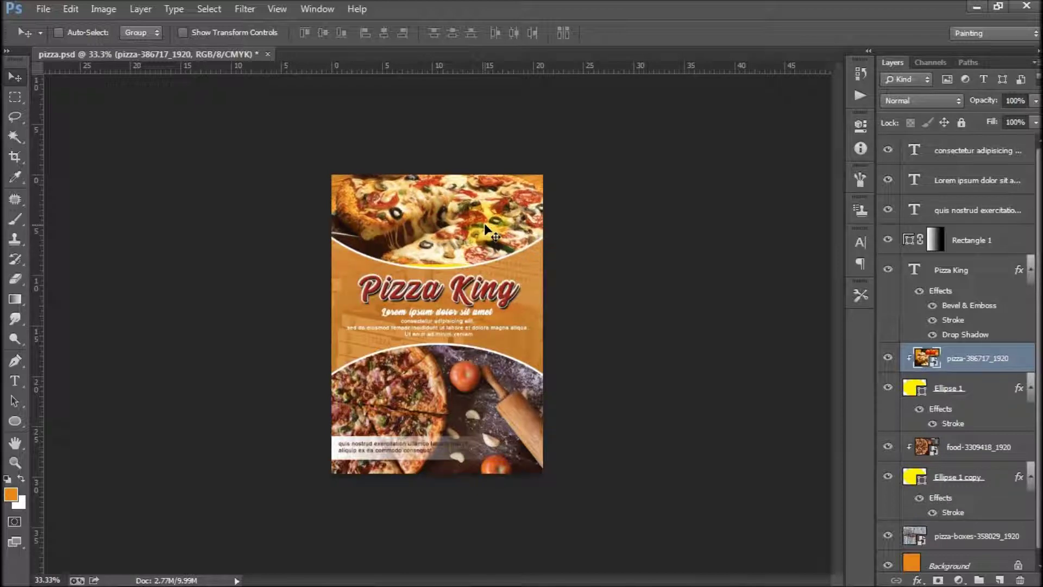
- Enlarge the top pizza photo slightly and nudge it upward
key("ctrl+t")
left_click_drag(543, 265, 550, 268)
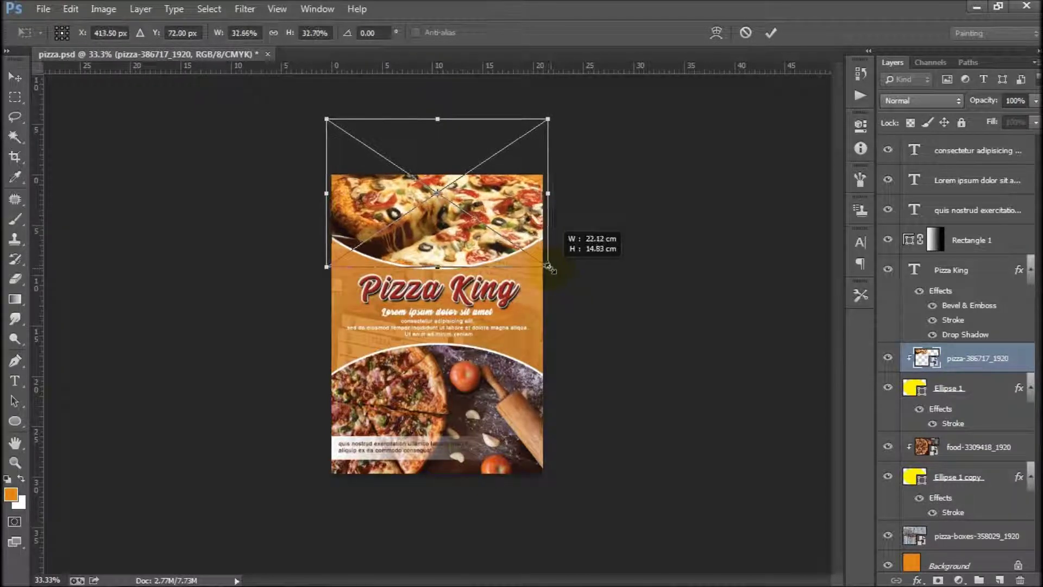
key("Return")
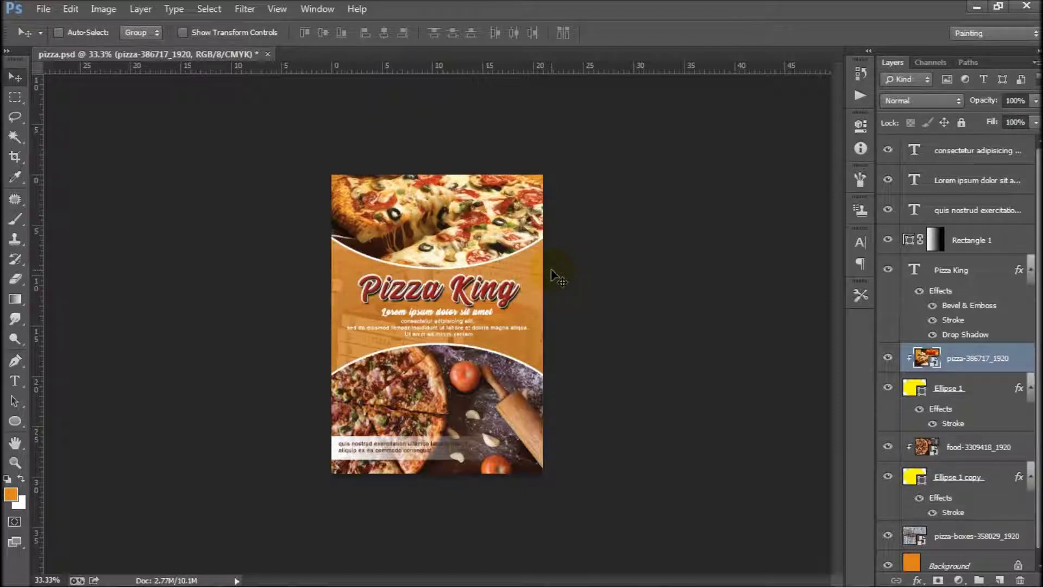
key("shift+Up")
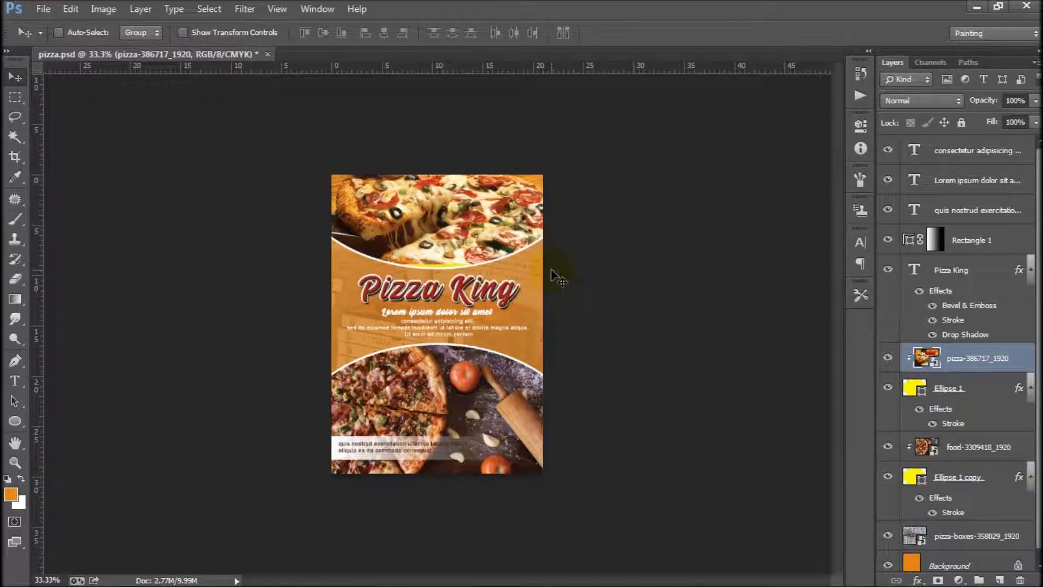
key("ctrl+plus")
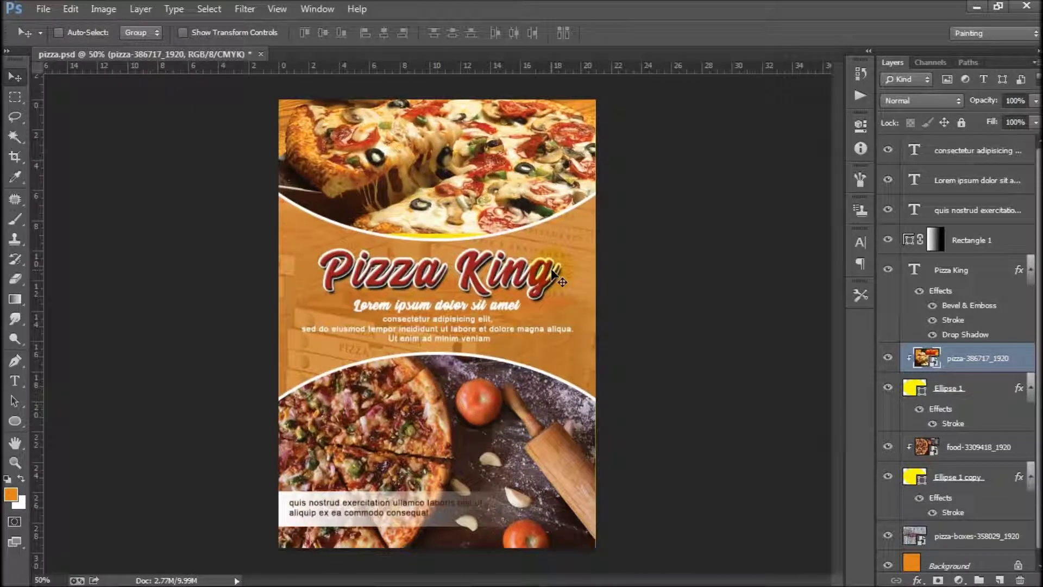
- Check coverage and enlarge pizza-386717_1920 to about 32% so it fills the top frame
right_click(479, 160)
left_click(489, 166)
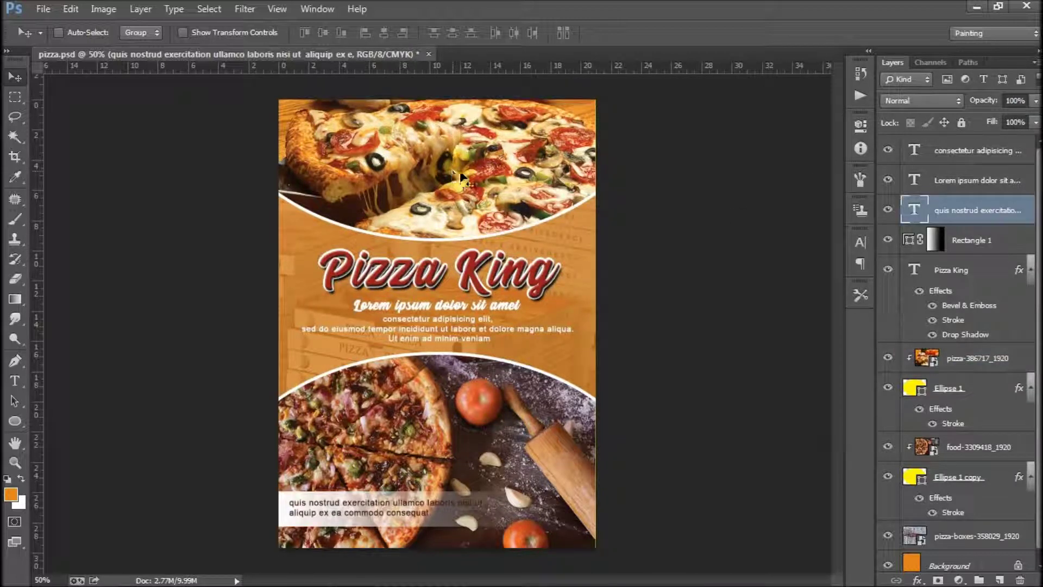
left_click_drag(926, 358, 533, 190)
left_click(888, 357)
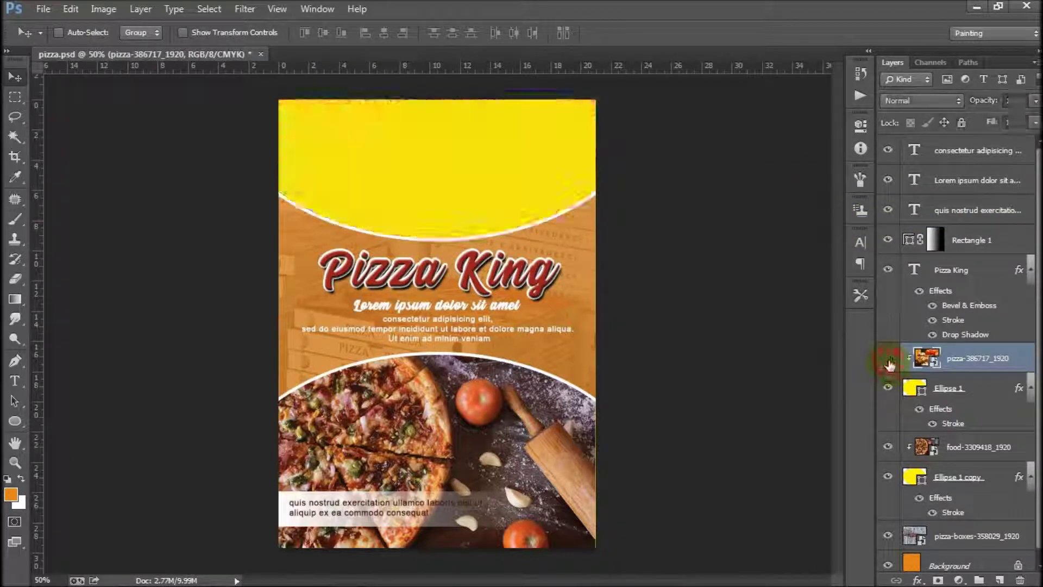
key("ctrl+t")
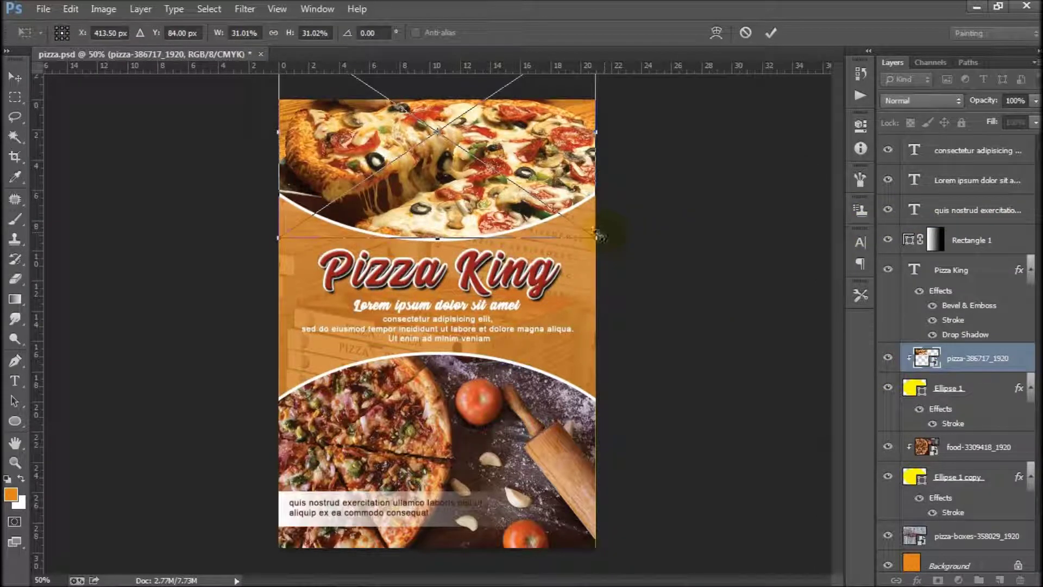
left_click_drag(596, 238, 599, 241)
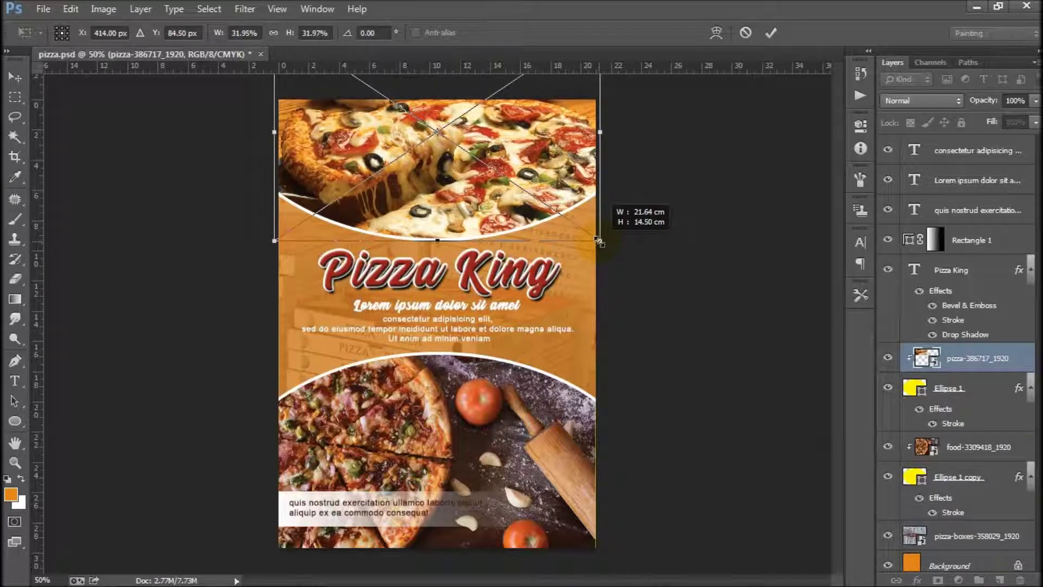
key("Return")
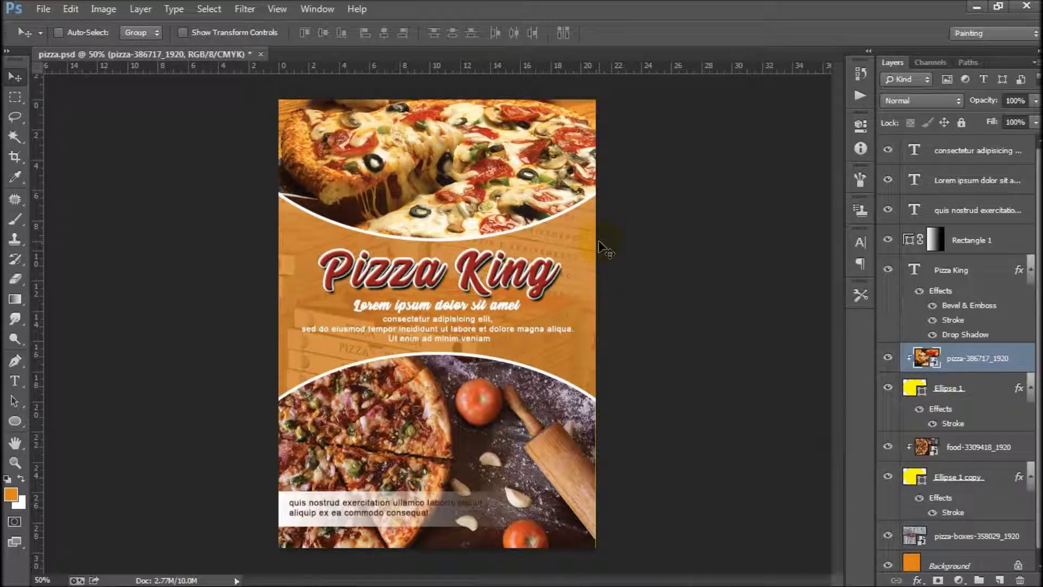
right_click(344, 493)
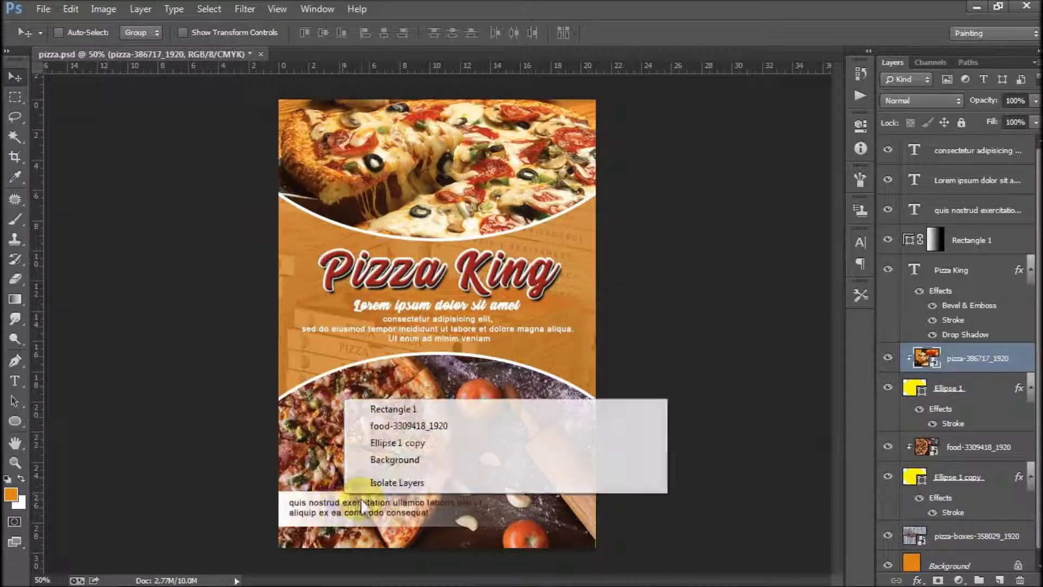
- Make the Rectangle 1 white bottom bar taller by raising its top edge
left_click(392, 409)
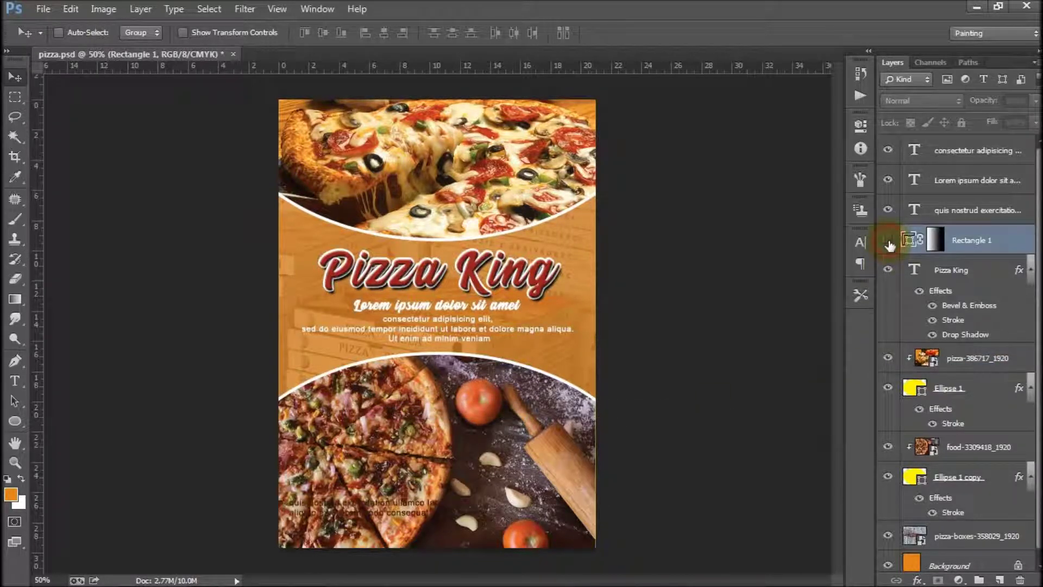
key("ctrl+t")
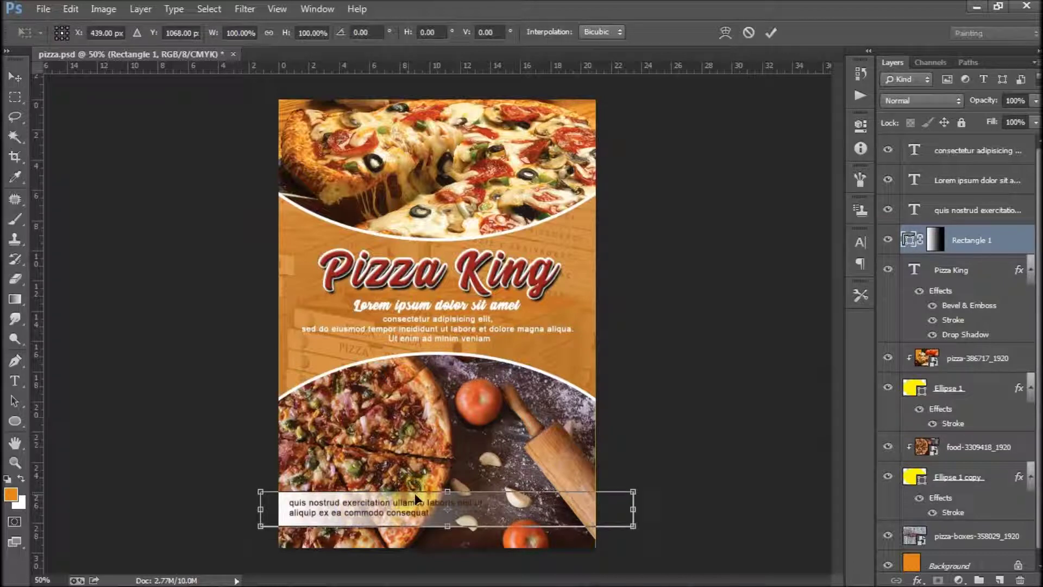
left_click_drag(447, 491, 447, 477)
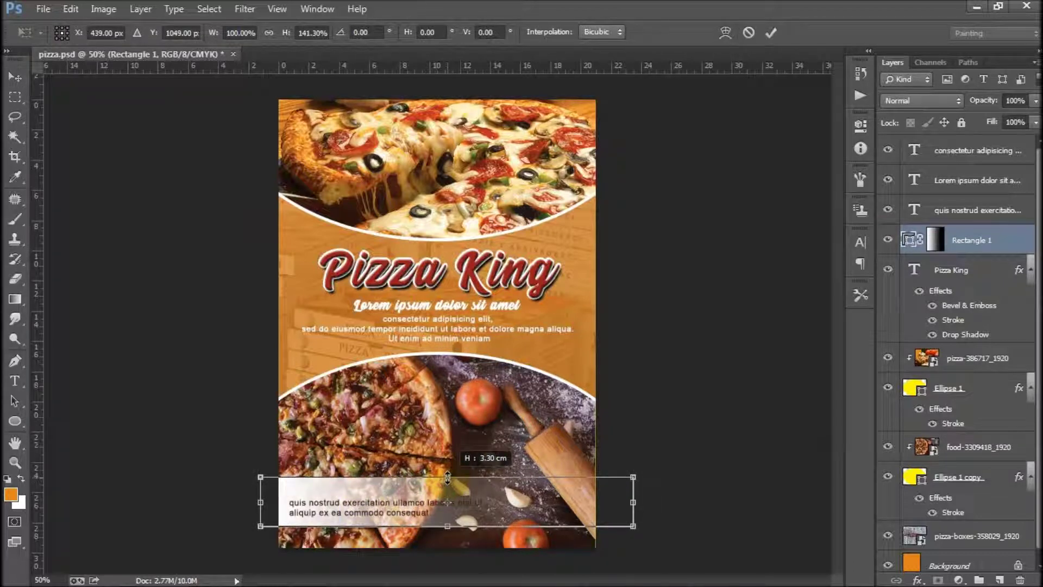
double_click(318, 506)
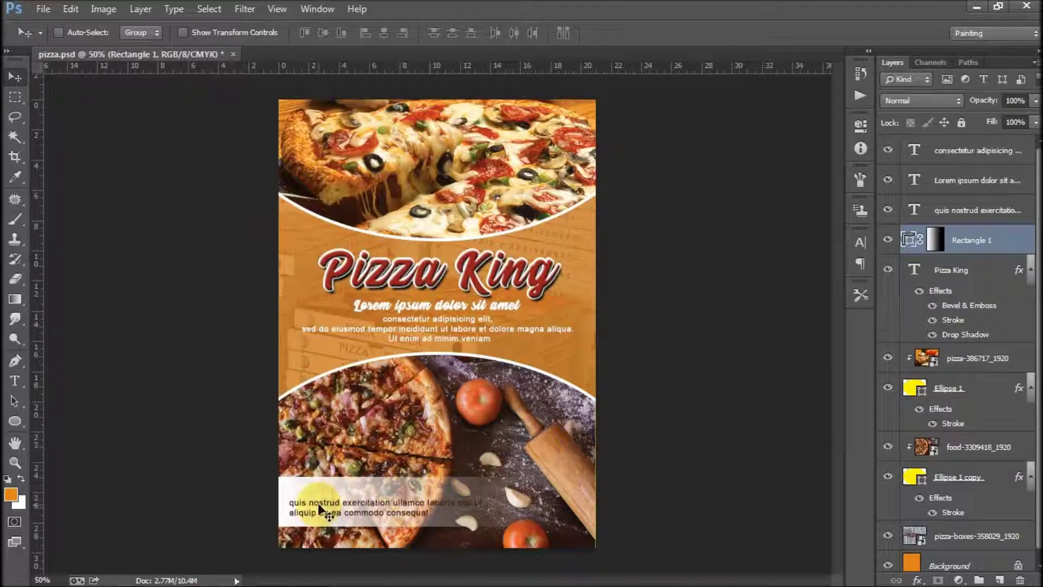
- Duplicate the 'Lorem ipsum dolor sit amet' heading into the bar and fill it #291601 brown
right_click(391, 308)
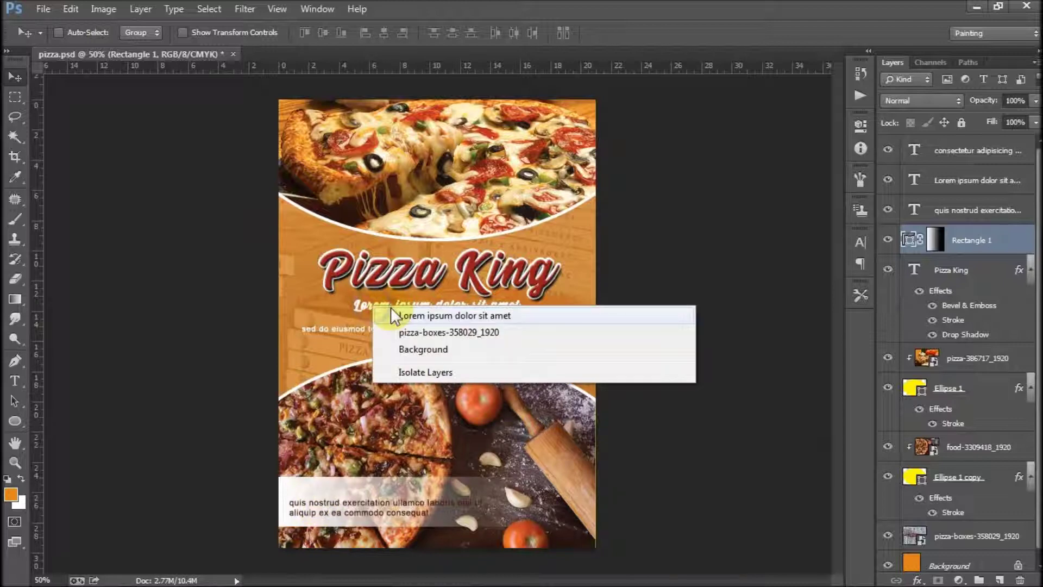
left_click(399, 314)
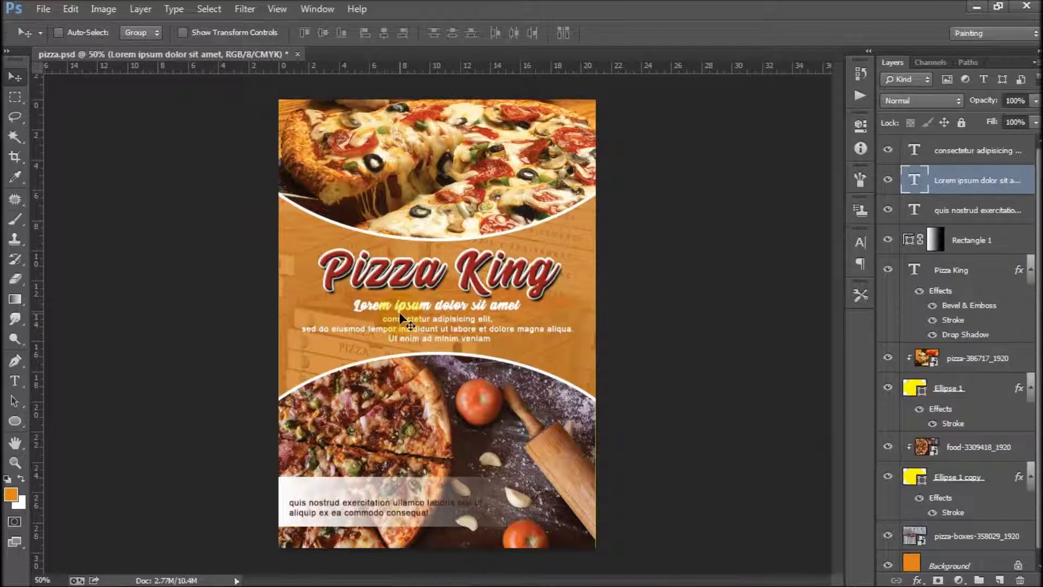
key("ctrl+j")
mouse_move(505, 315)
left_mouse_down()
mouse_move(467, 467)
mouse_move(435, 497)
left_mouse_up()
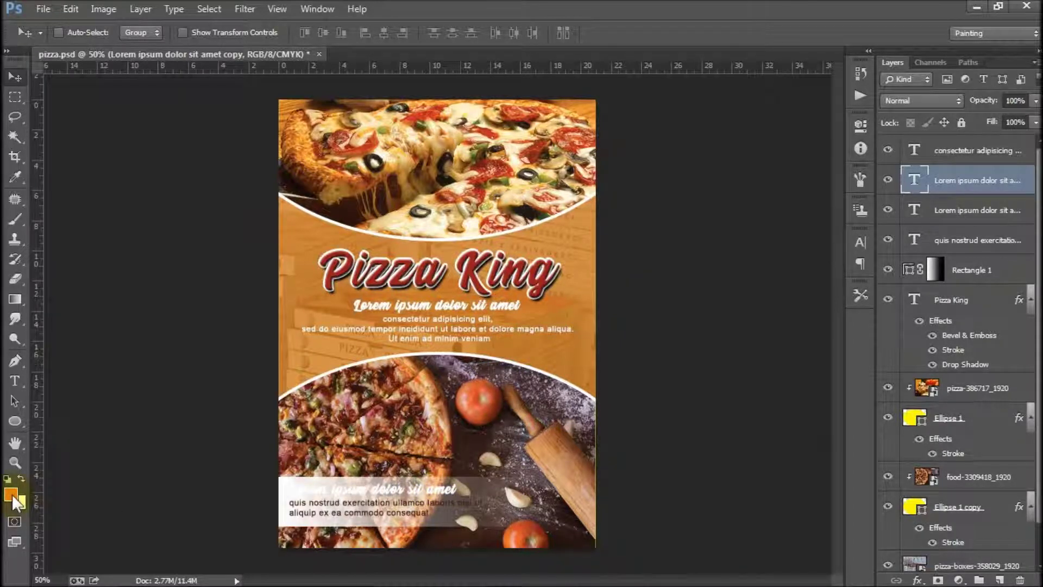
left_click(12, 503)
left_click(909, 399)
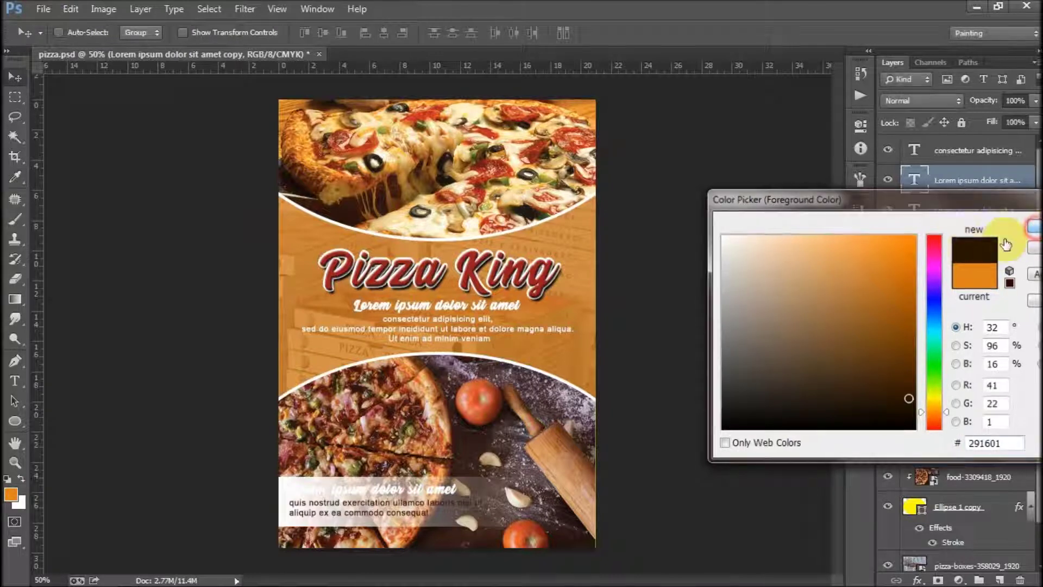
left_click(1035, 227)
key("alt+BackSpace")
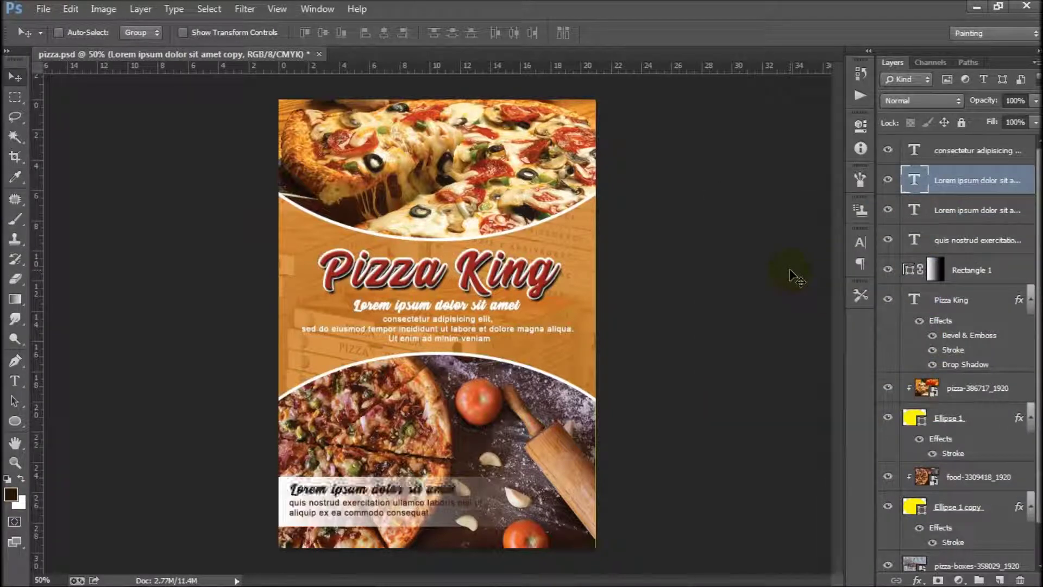